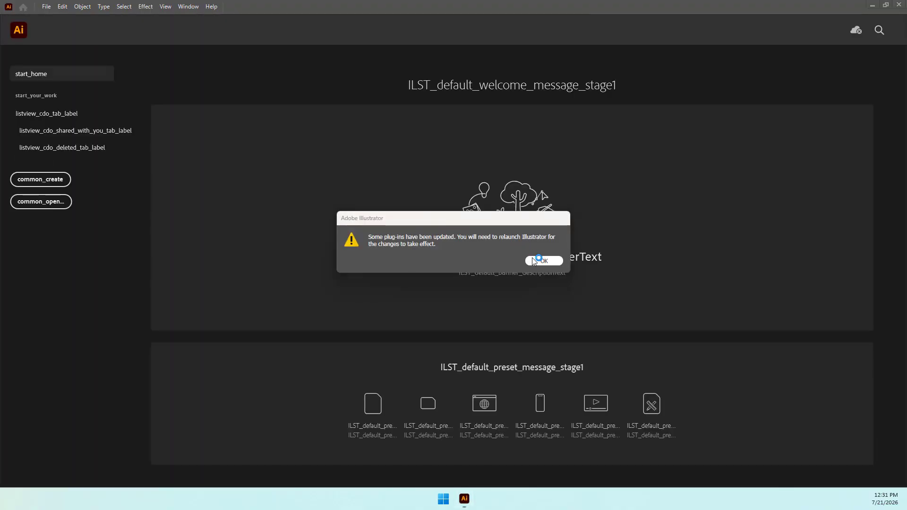
Dismiss the plug-in update notice and create a new 1280 x 769 px RGB document.
left_click(543, 260)
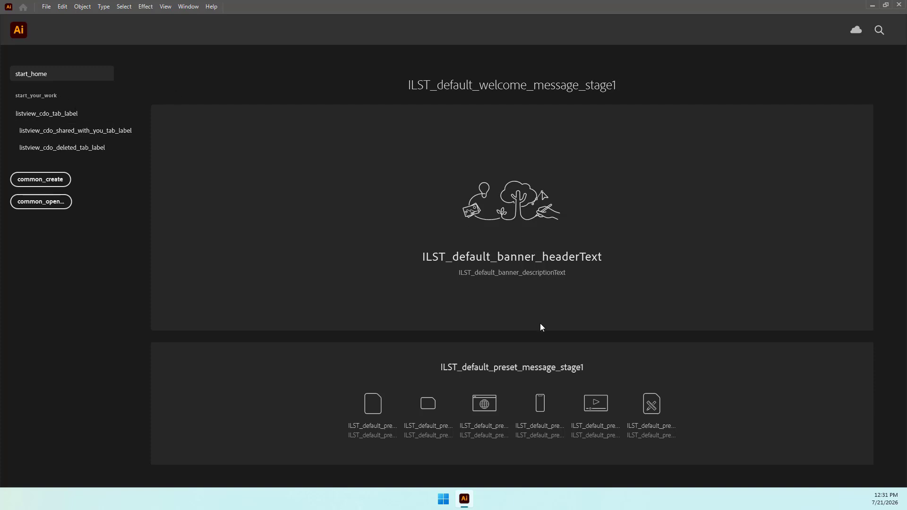
left_click(46, 8)
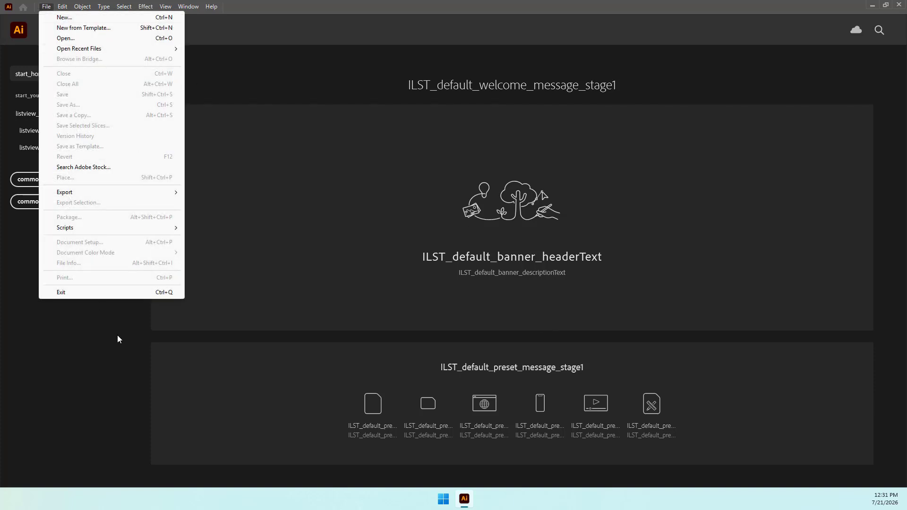
mouse_move(66, 10)
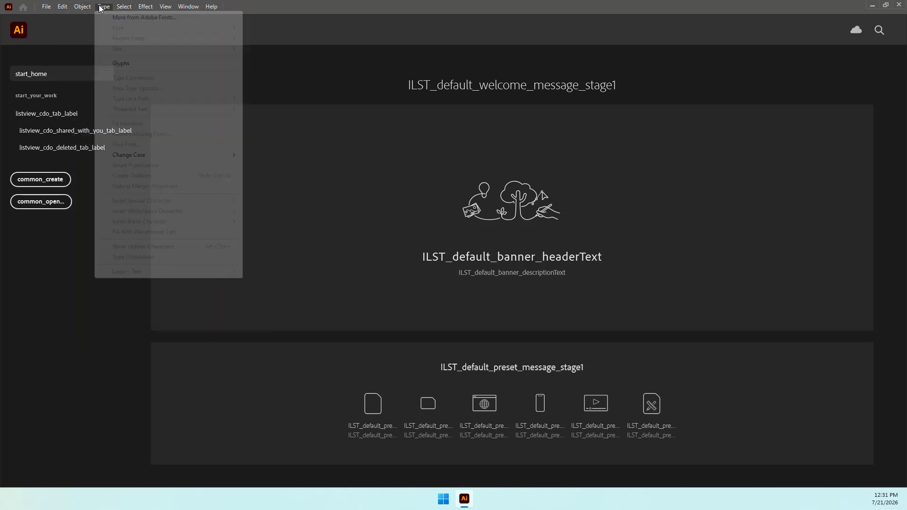
left_click(34, 219)
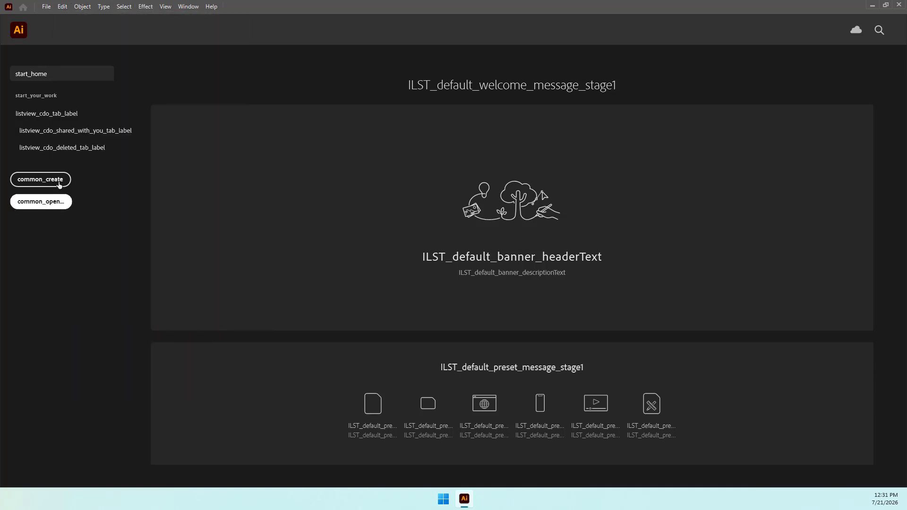
left_click(57, 184)
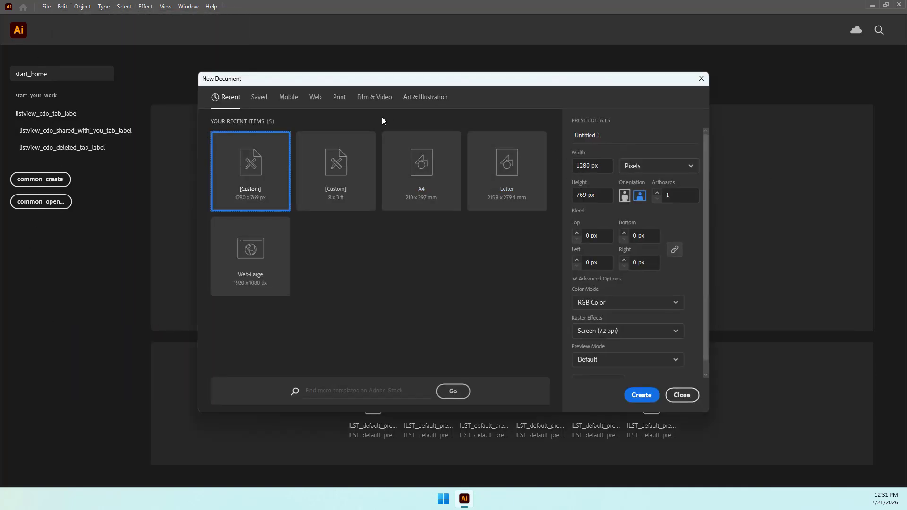
left_click(643, 394)
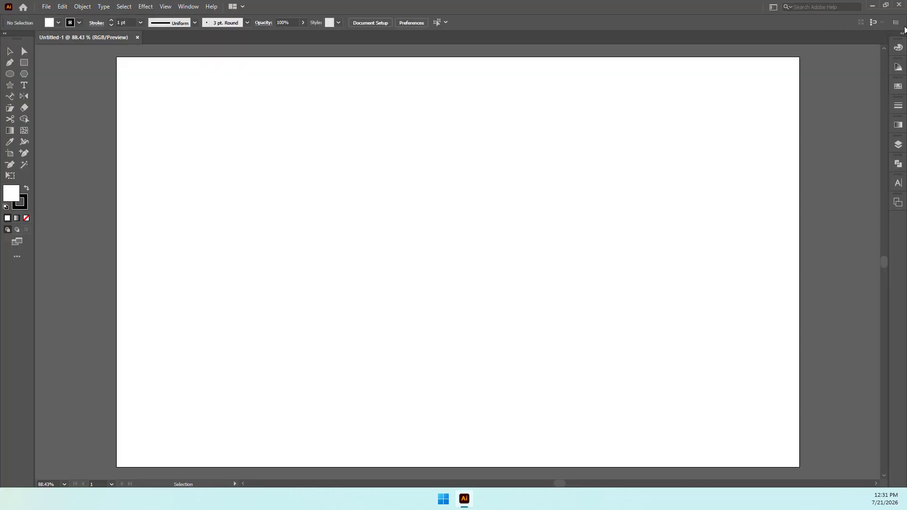
Reset the Tracing workspace to its default layout.
left_click(896, 24)
left_click(745, 90)
left_click(773, 8)
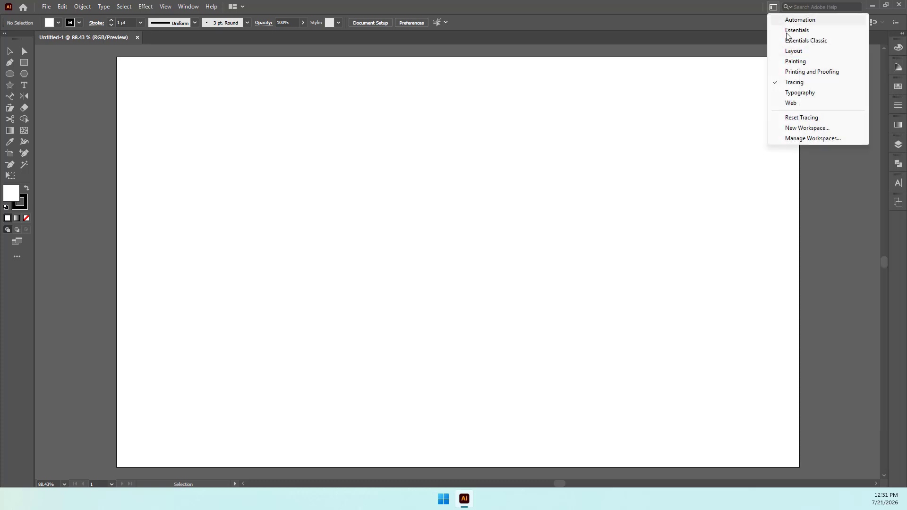
left_click(798, 119)
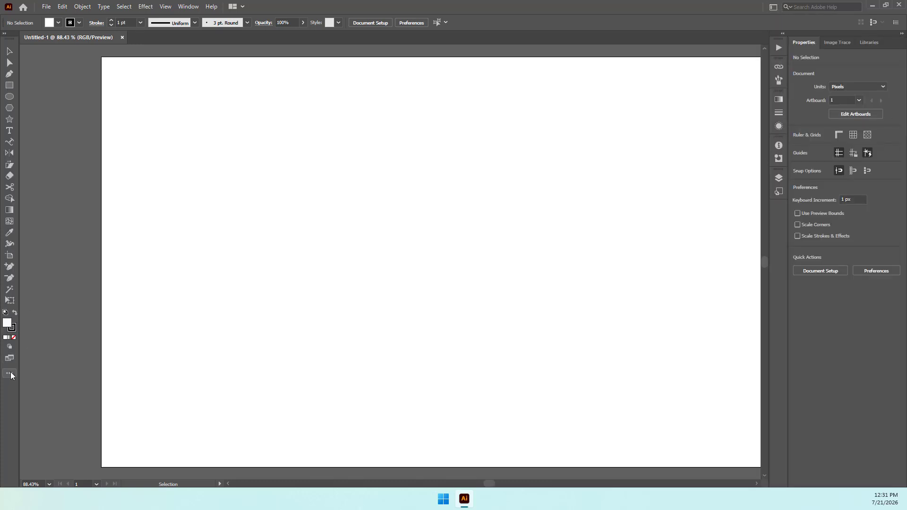
Close the untitled document, minimize Illustrator and switch to Google Chrome.
left_click(122, 37)
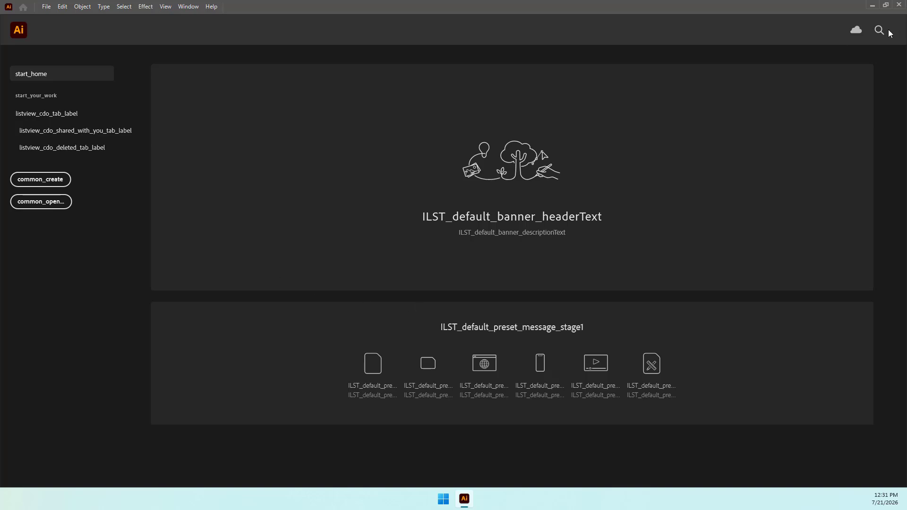
left_click(872, 5)
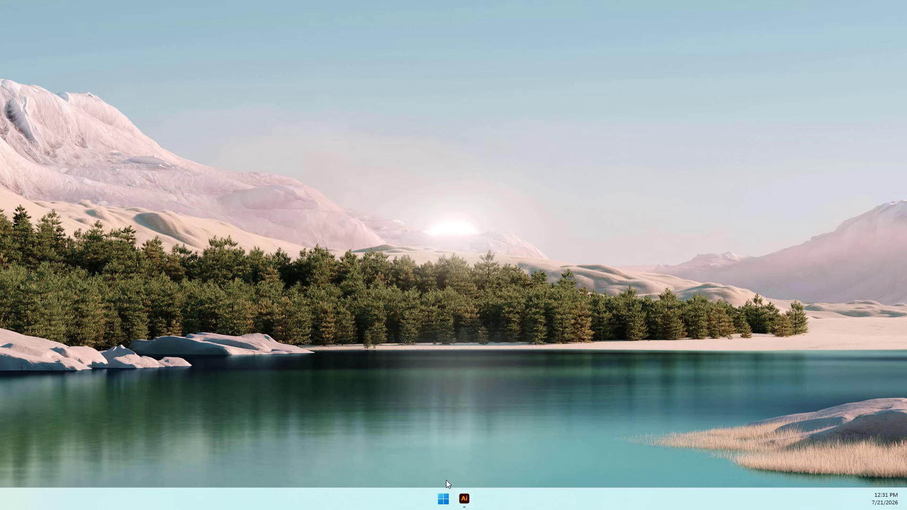
left_click(443, 498)
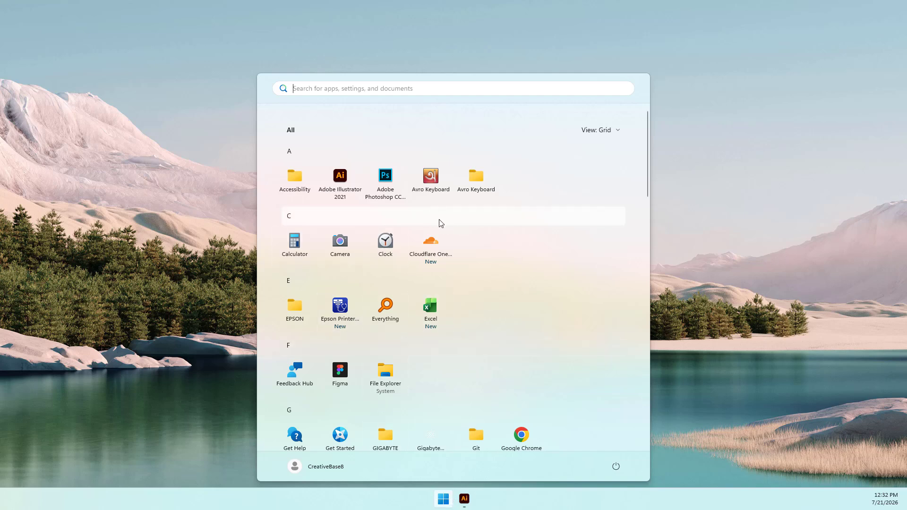
left_click(522, 434)
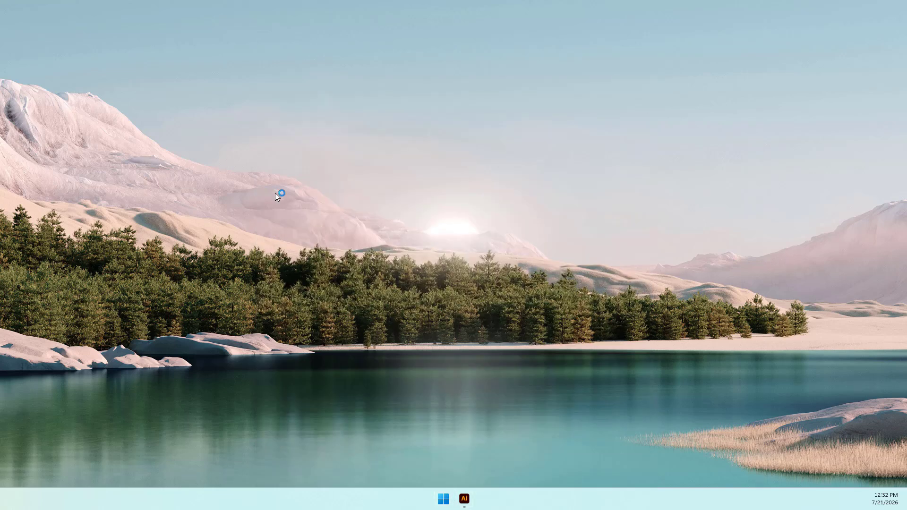
left_click(389, 236)
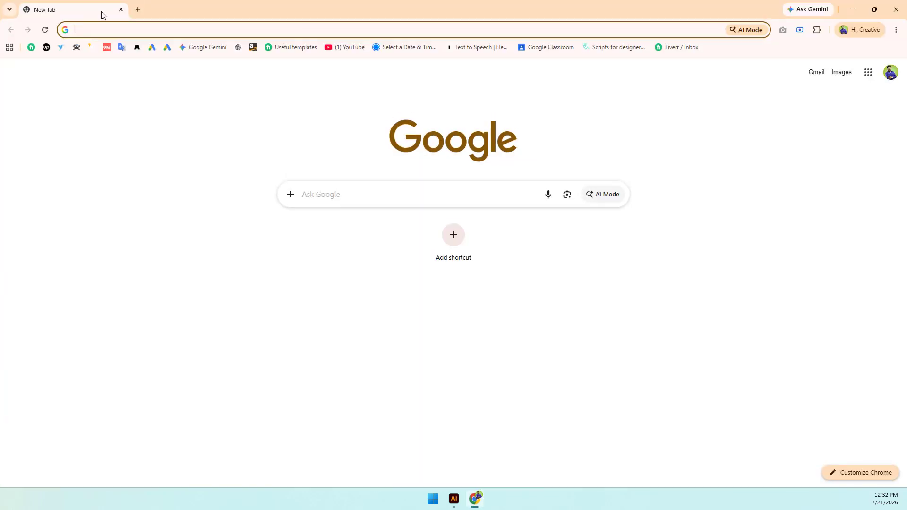
Search Google for IMAGE and preview the Pixabay photo of a blue bird on a blossoming branch.
left_click(98, 30)
type("IMAGE")
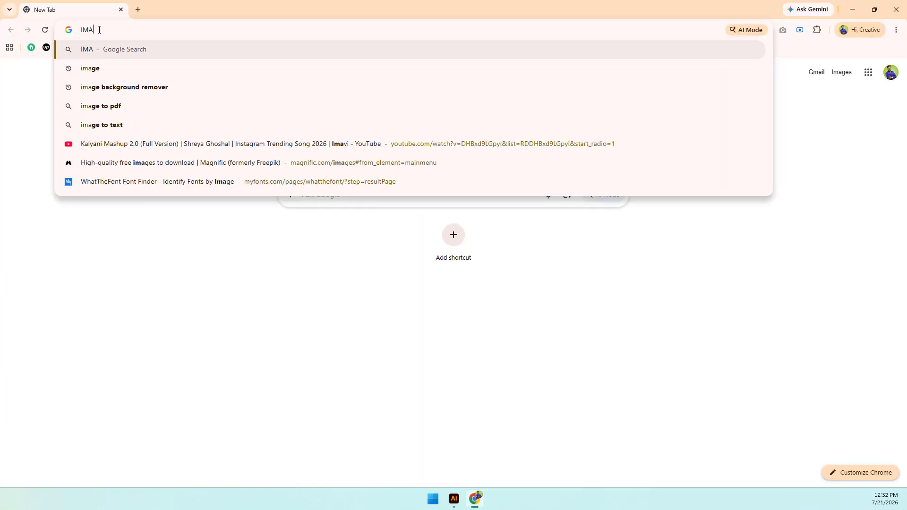
key("Return")
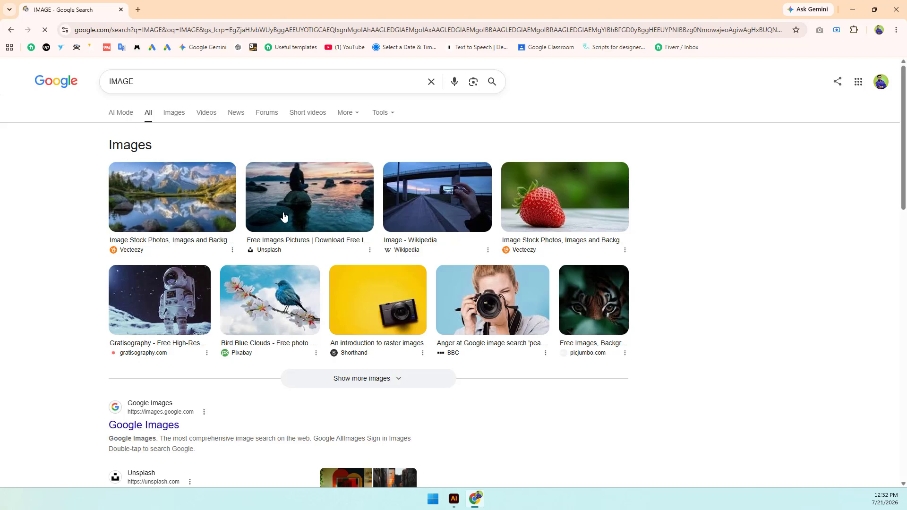
left_click(246, 320)
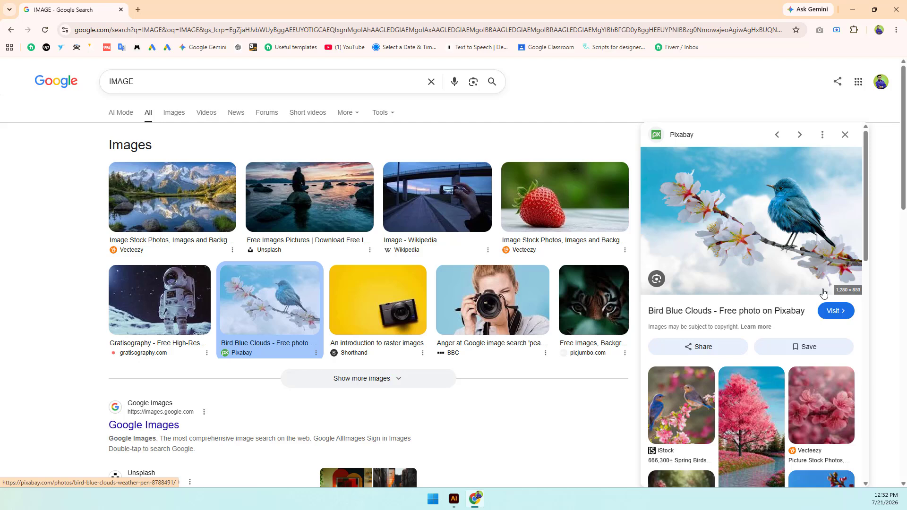
Search Google for VECTOR and show only image results.
left_click_drag(133, 89, 97, 97)
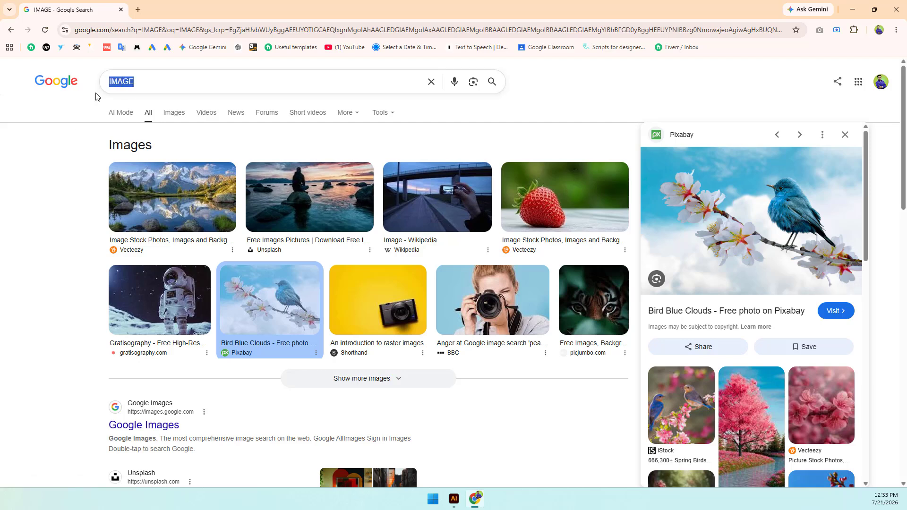
type("VECTOR")
key("Return")
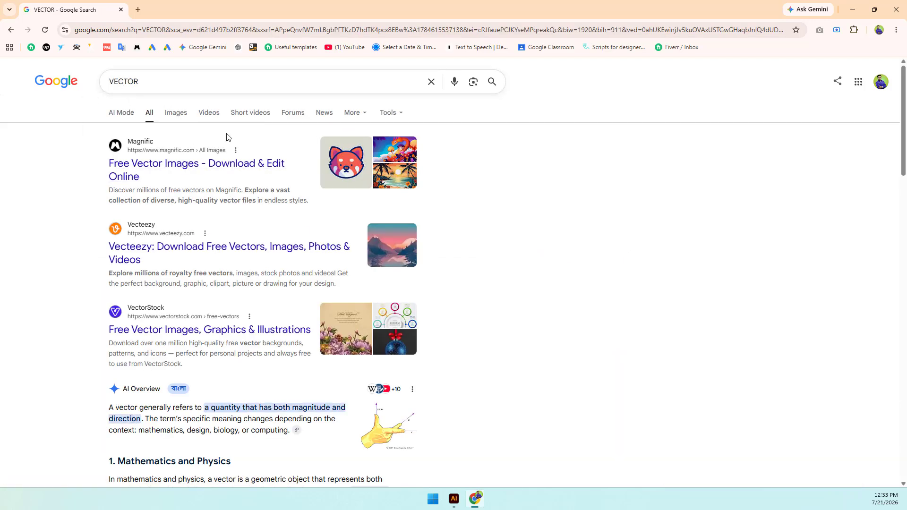
left_click(173, 117)
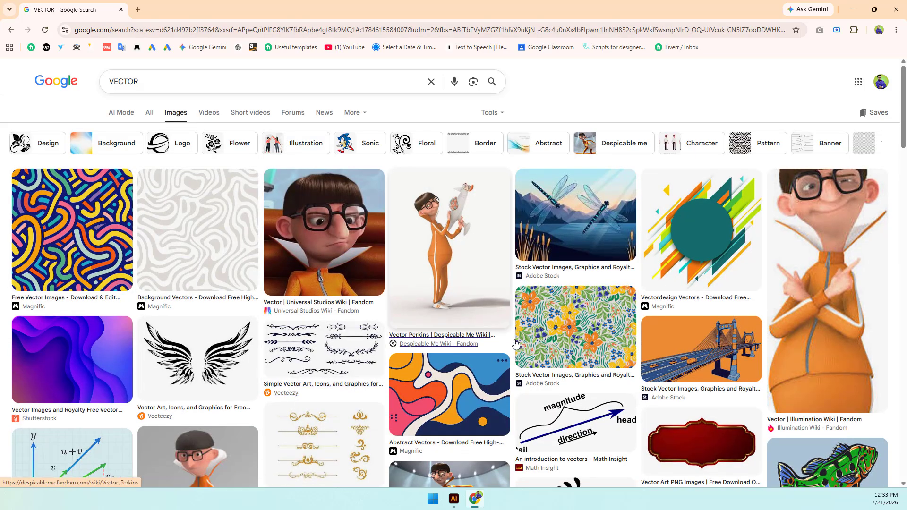
Preview the floral pattern, dragonflies, Magnific abstract shapes and Britannica hand diagram among the vector image results.
left_click(524, 341)
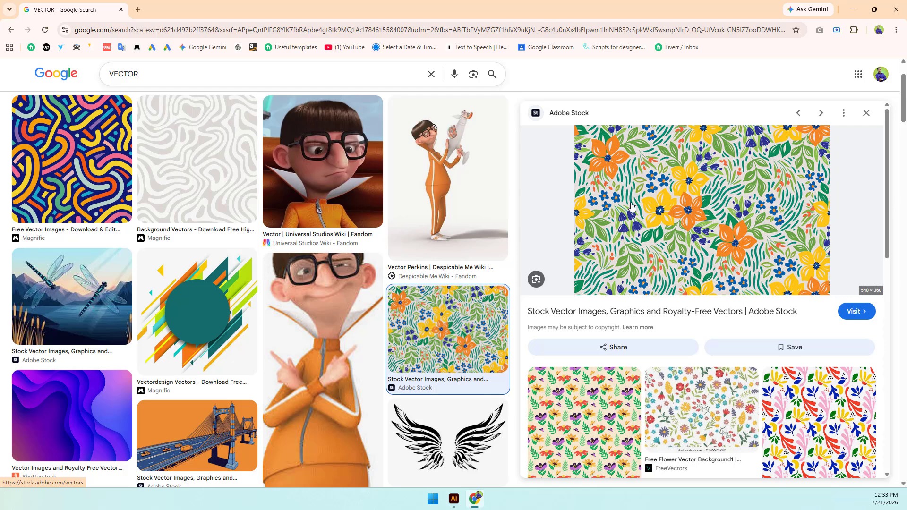
left_click(40, 323)
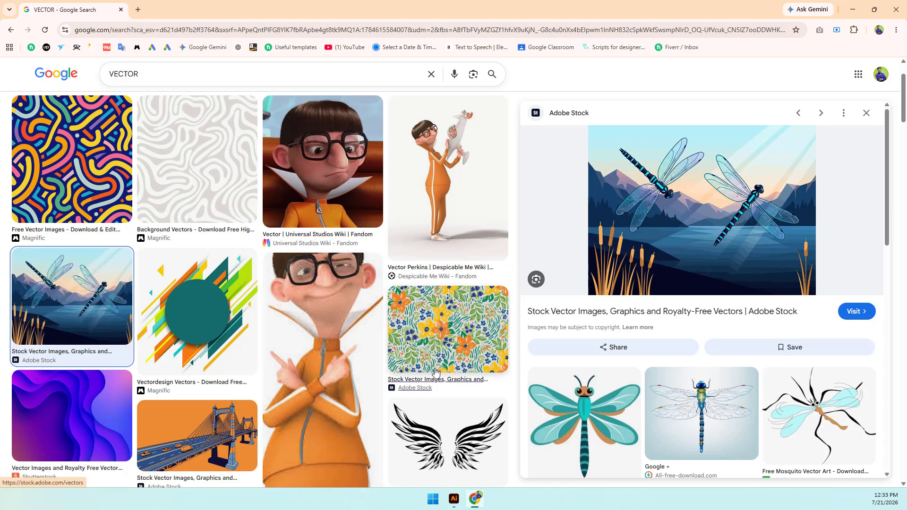
scroll(360, 226, "down", 7)
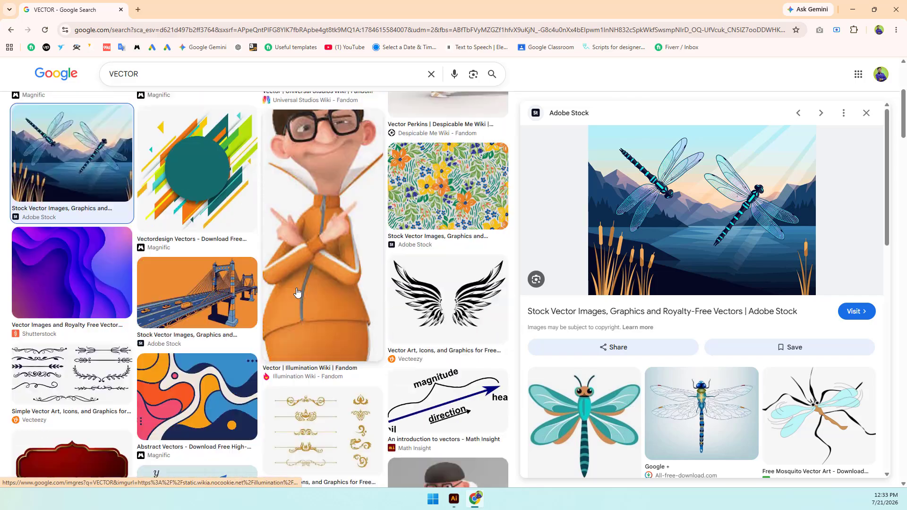
left_click(228, 225)
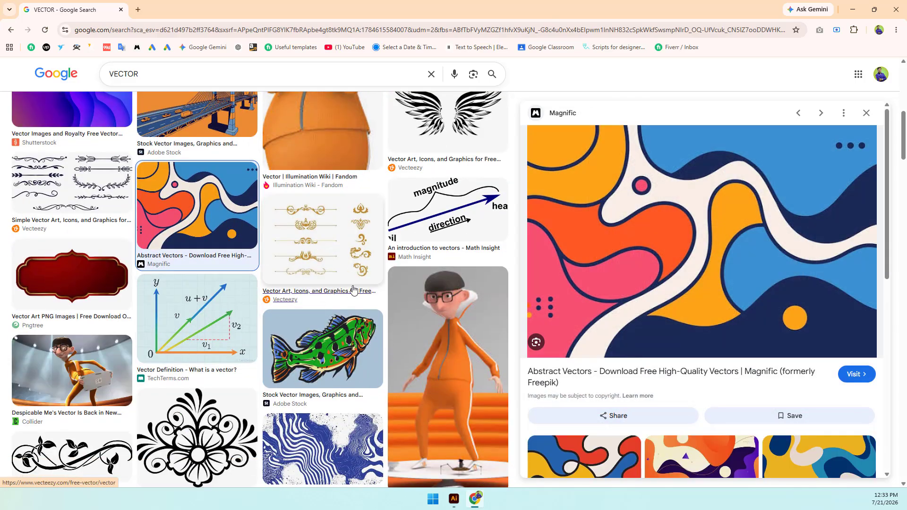
scroll(349, 222, "down", 10)
left_click(358, 185)
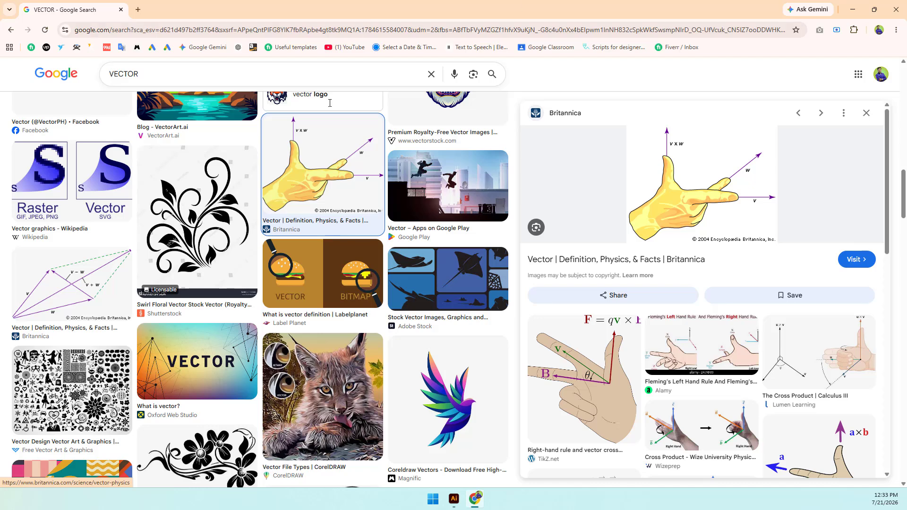
Preview CorelDRAW's bitmap and vector lynx image and the related pop art cat from Vecteezy.
scroll(168, 227, "down", 3)
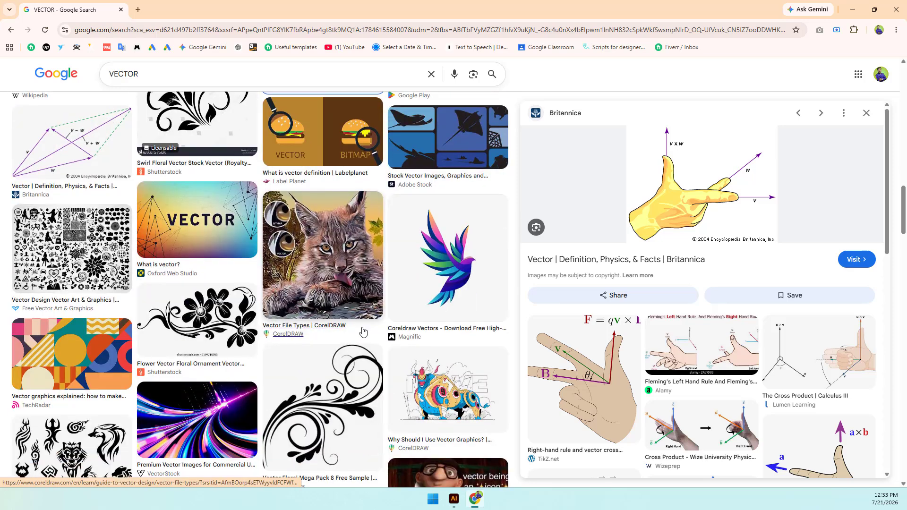
left_click(334, 260)
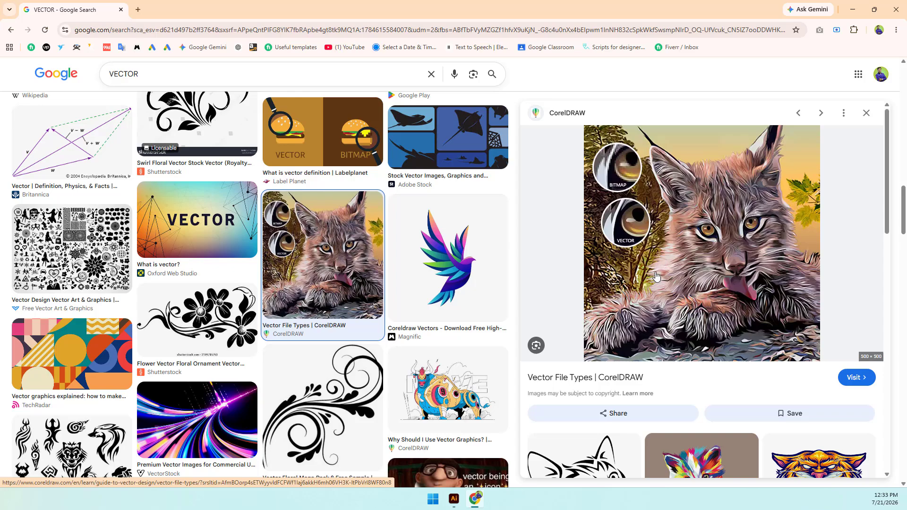
scroll(428, 317, "down", 4)
scroll(428, 317, "down", 1)
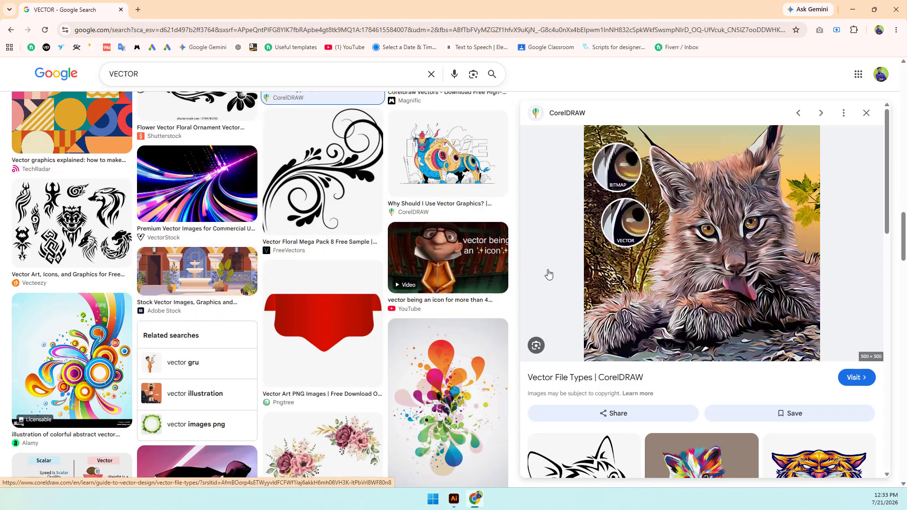
scroll(547, 276, "down", 4)
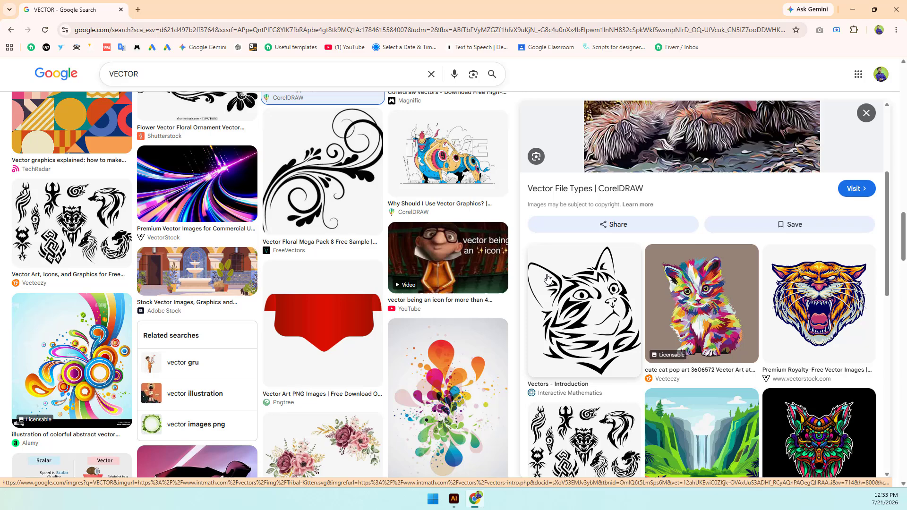
left_click(668, 307)
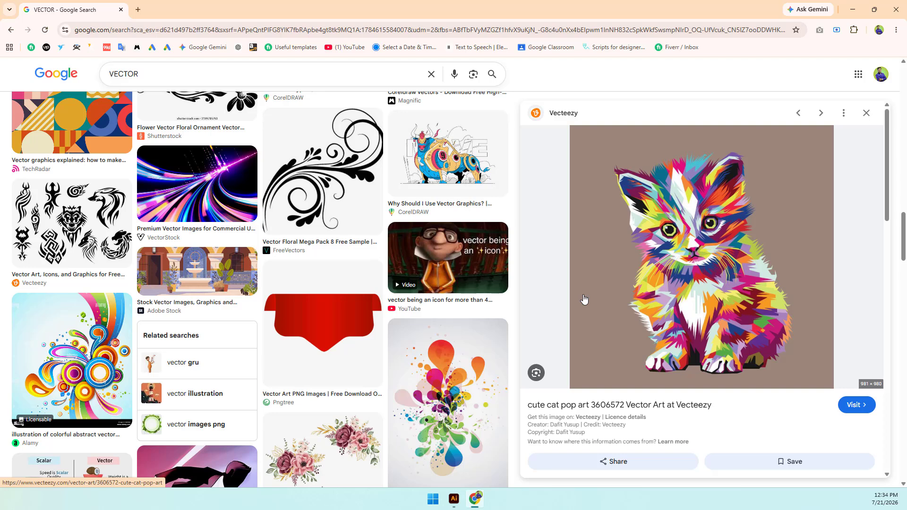
Preview the red Pngtree banner and ViaVector's butterfly comparison of a pixel file versus a vector file.
left_click(329, 373)
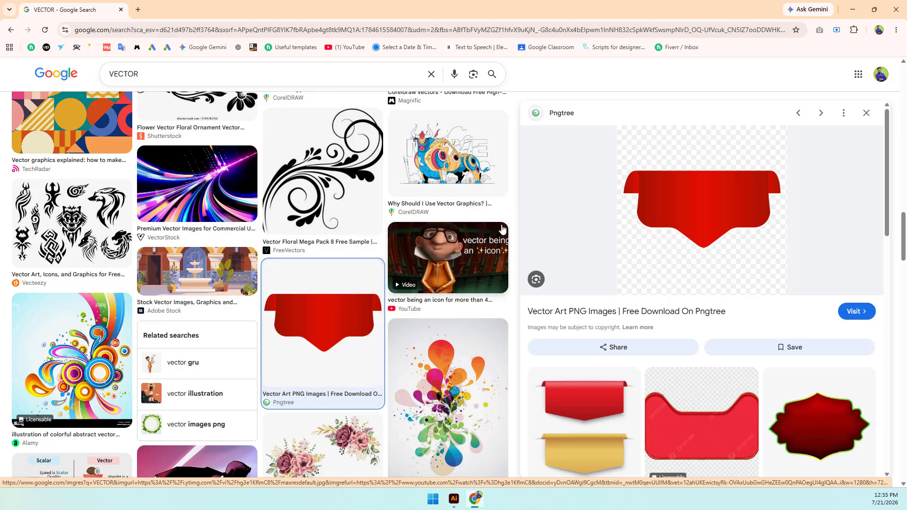
scroll(271, 320, "down", 1)
scroll(401, 359, "down", 3)
scroll(401, 357, "down", 6)
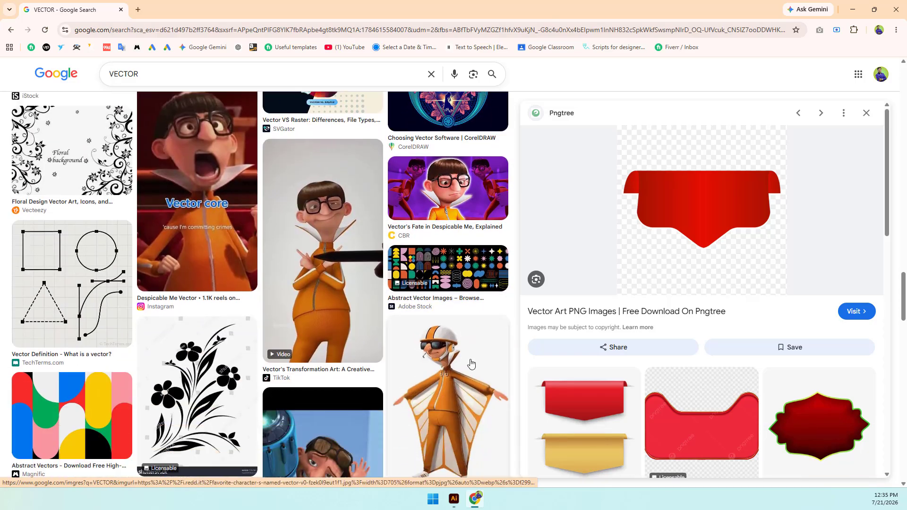
scroll(487, 362, "down", 7)
scroll(253, 347, "up", 6)
scroll(564, 353, "down", 7)
scroll(393, 366, "down", 5)
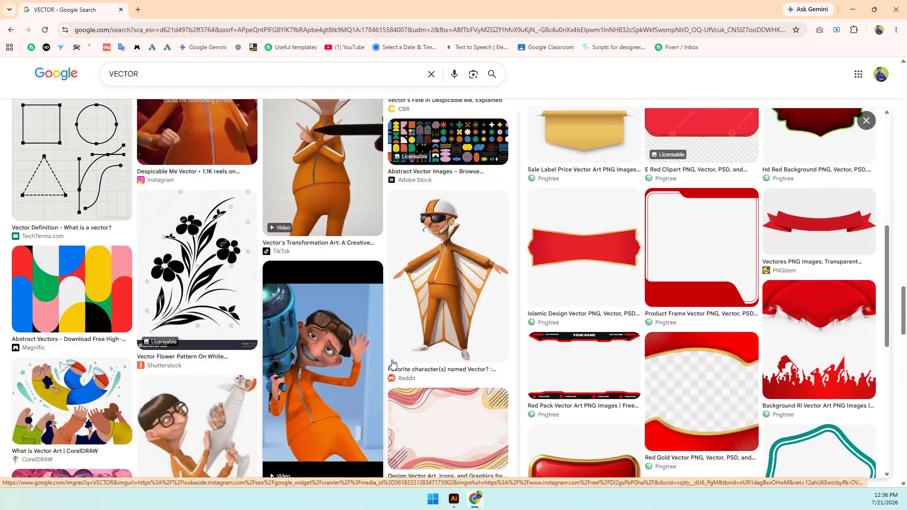
scroll(585, 366, "up", 2)
scroll(585, 366, "down", 10)
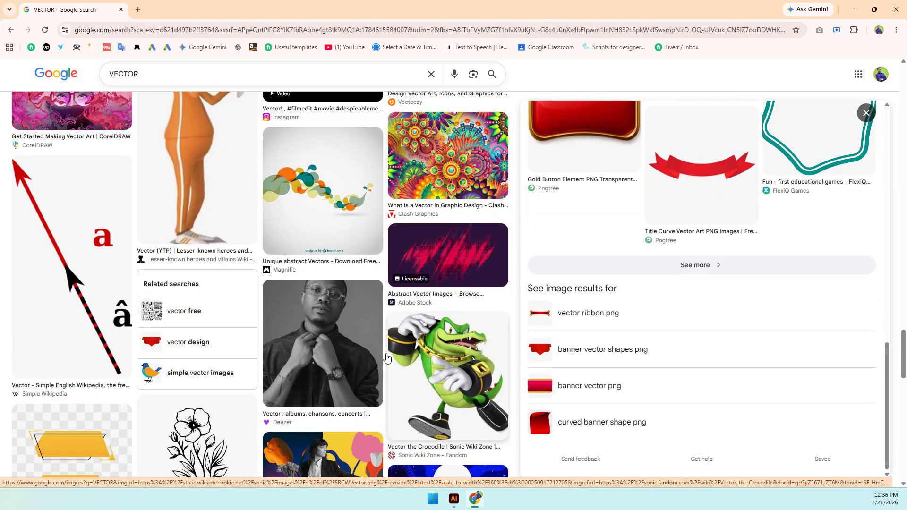
scroll(293, 361, "down", 7)
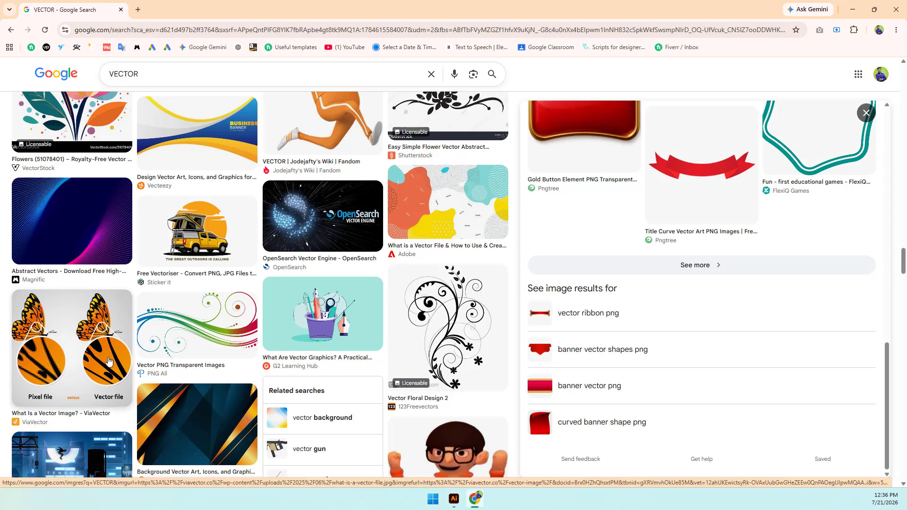
left_click(20, 358)
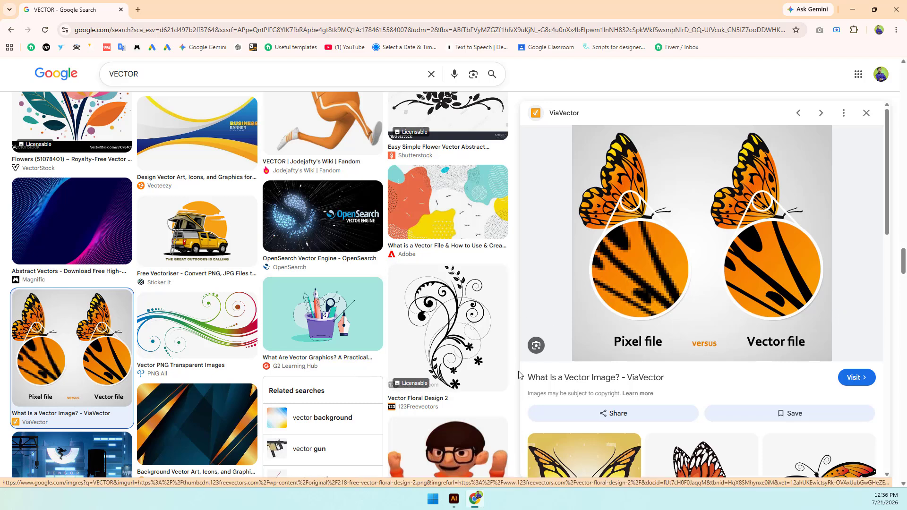
Preview G2 Learning Hub's illustration of a purple cup with drawing tools among the vector image results.
left_click(452, 500)
left_click(449, 501)
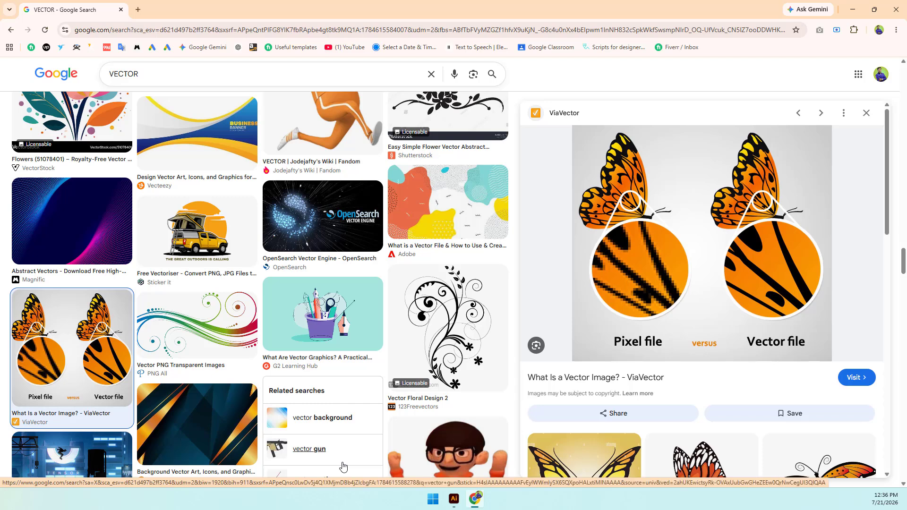
left_click(293, 318)
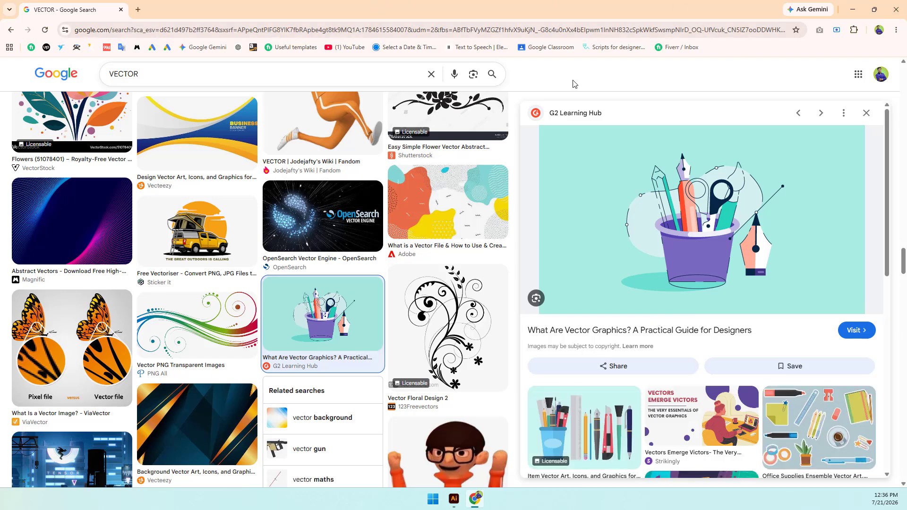
Browse the vector image results, preview Magnific's multicolored curvy line pattern and look through its related images.
scroll(306, 304, "up", 8)
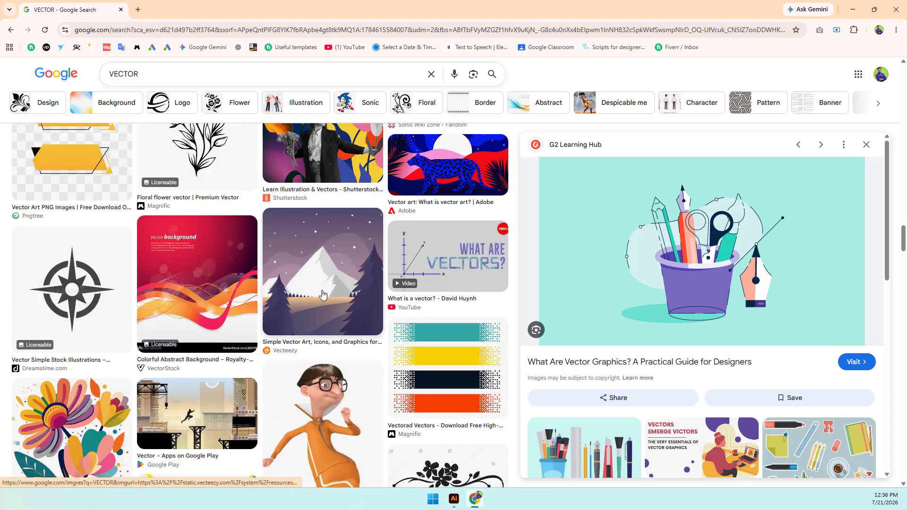
scroll(323, 295, "up", 8)
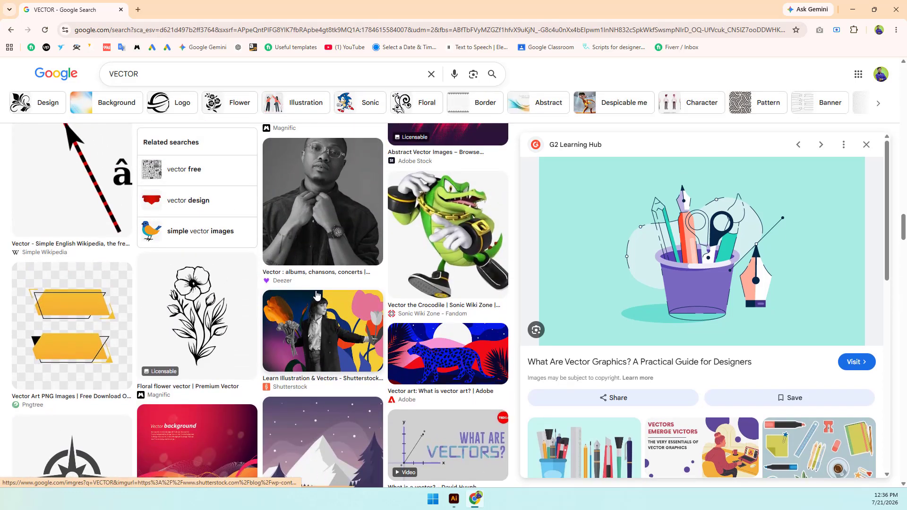
scroll(315, 294, "up", 8)
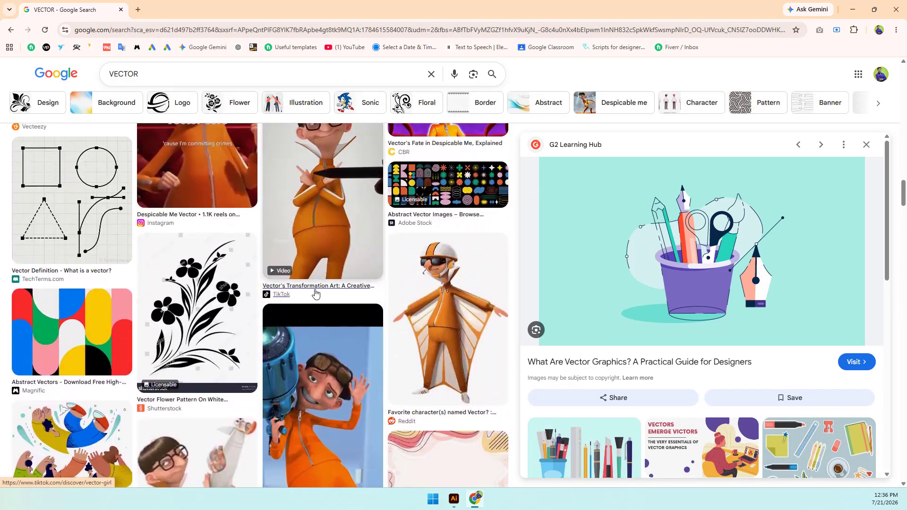
scroll(309, 282, "up", 5)
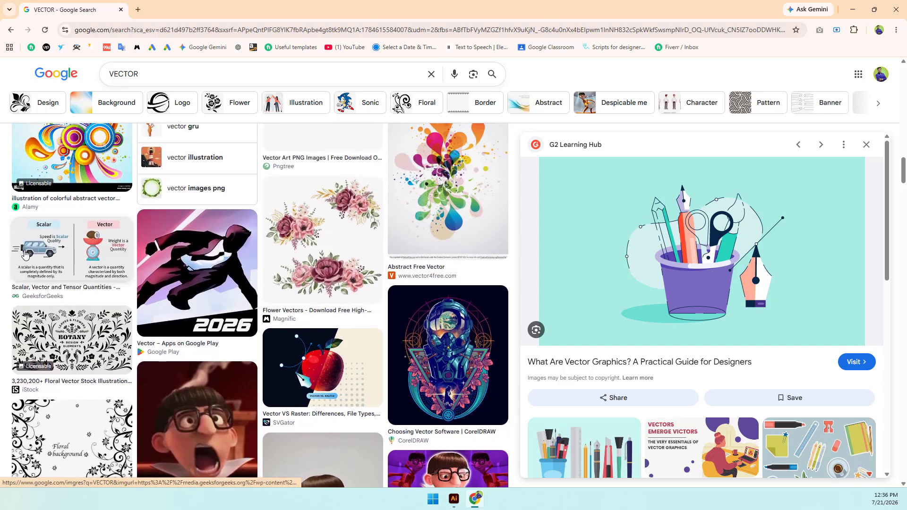
scroll(327, 270, "up", 5)
scroll(327, 270, "up", 2)
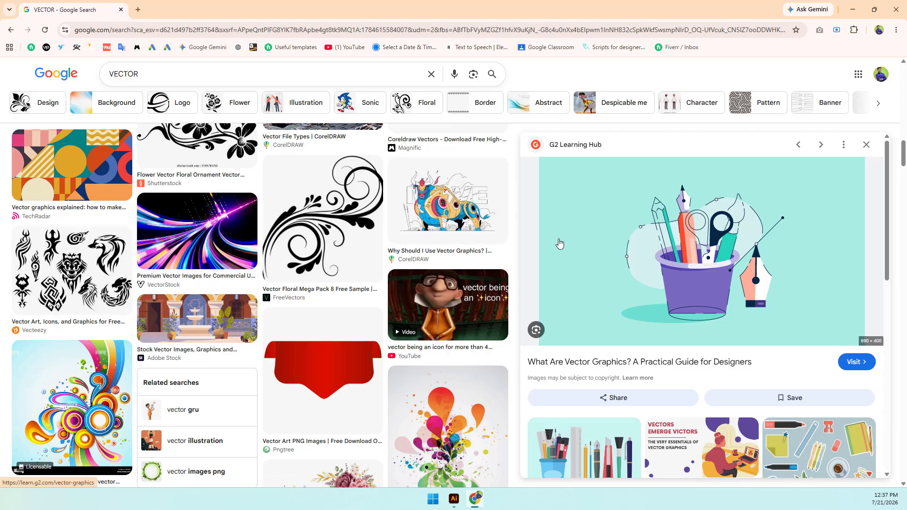
scroll(376, 242, "down", 20)
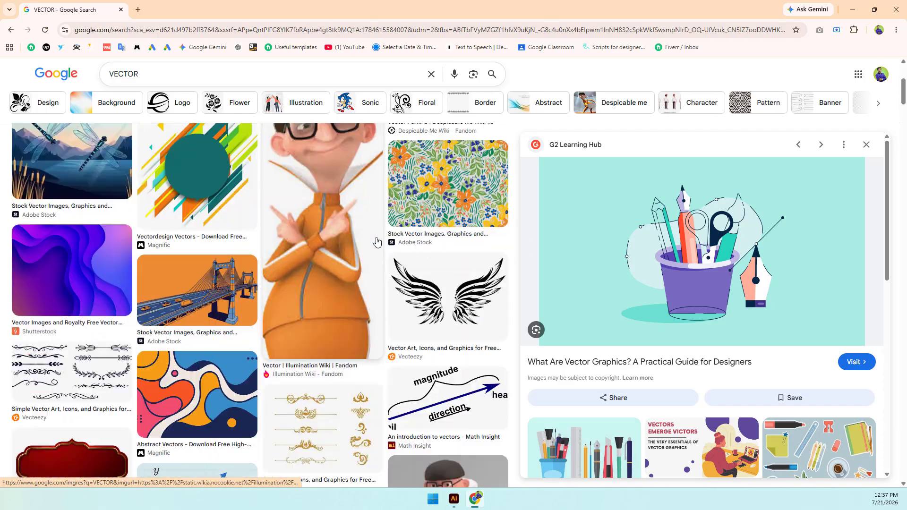
scroll(377, 243, "up", 20)
left_click(100, 215)
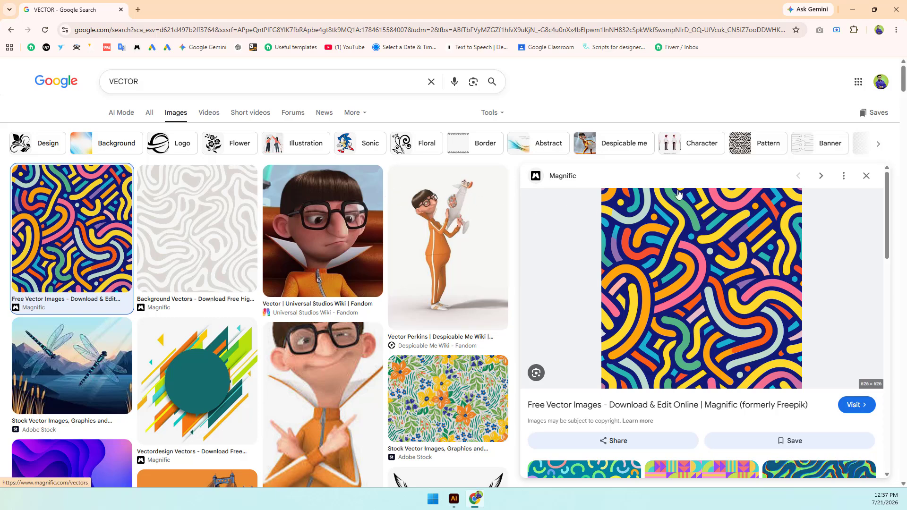
scroll(682, 208, "down", 15)
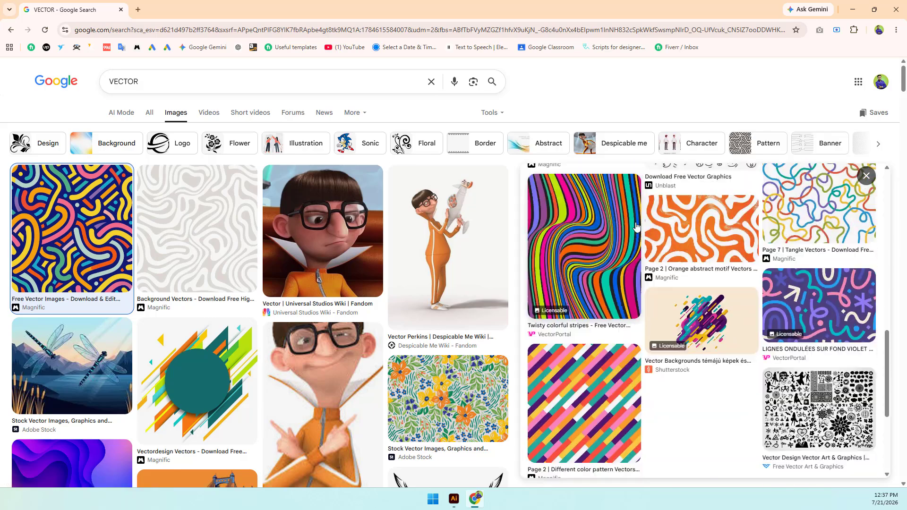
scroll(689, 225, "up", 10)
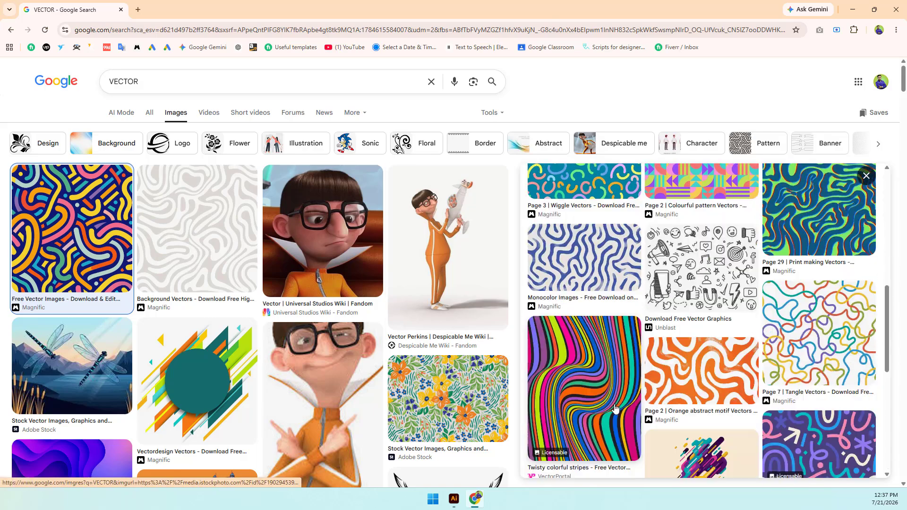
scroll(524, 279, "up", 5)
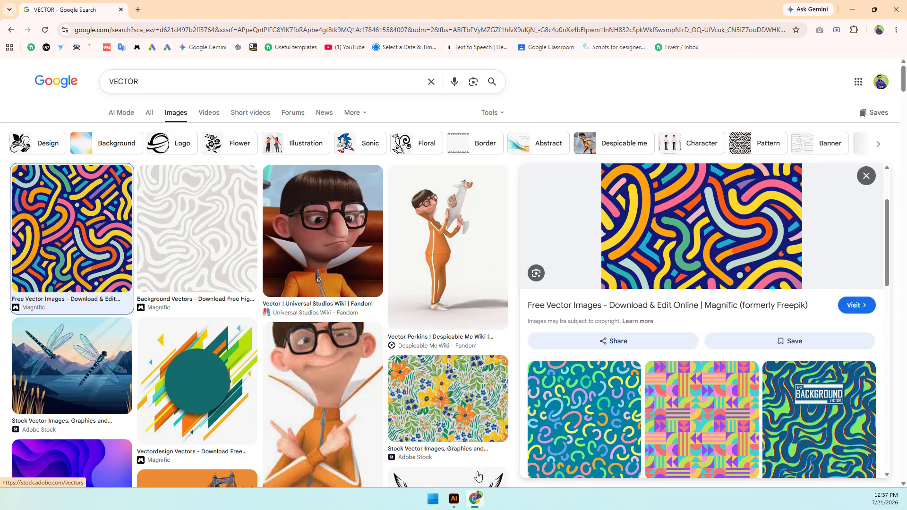
Switch to Illustrator and open the New Document dialog from the home screen.
left_click(456, 502)
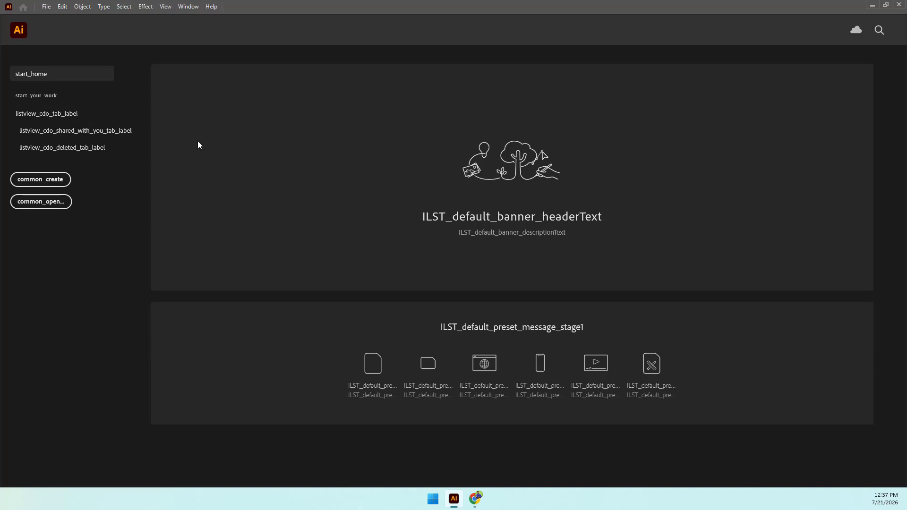
left_click(40, 202)
left_click(442, 7)
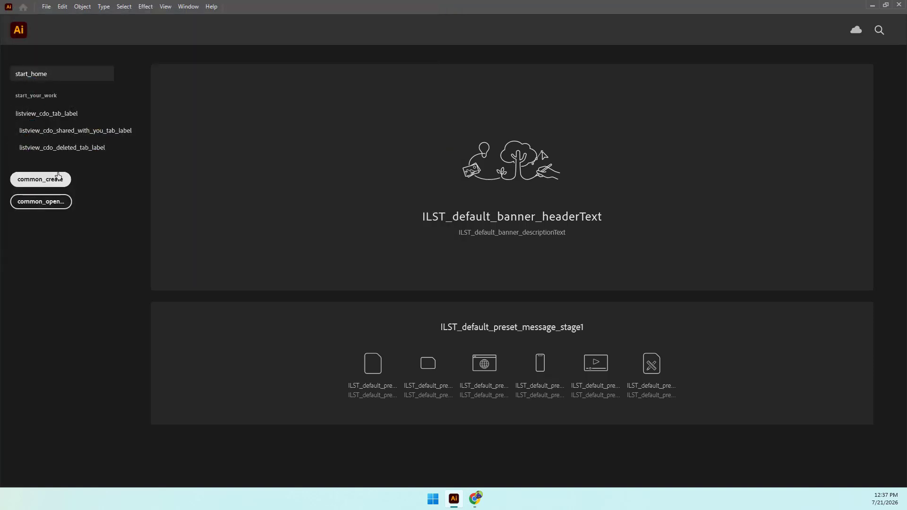
left_click(27, 183)
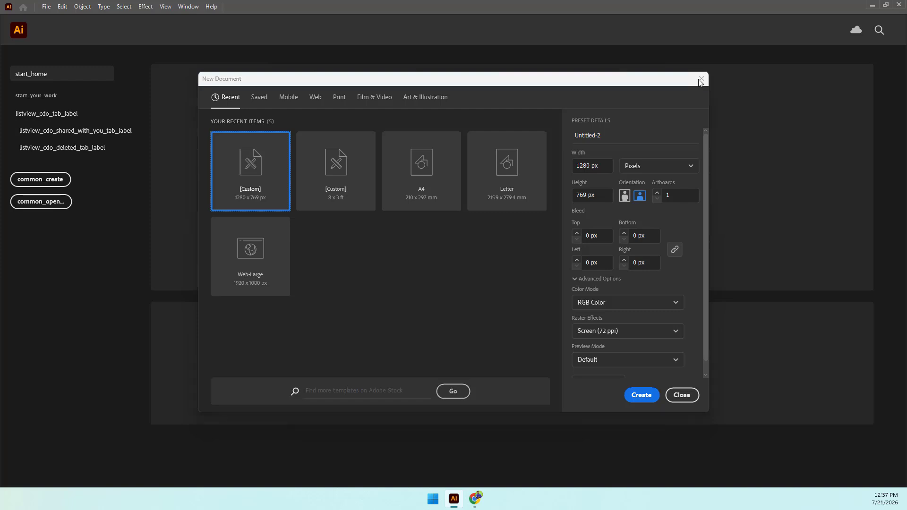
Close and reopen the New Document dialog, move it aside, and dismiss it.
key("Escape")
key("ctrl+n")
left_click(591, 165)
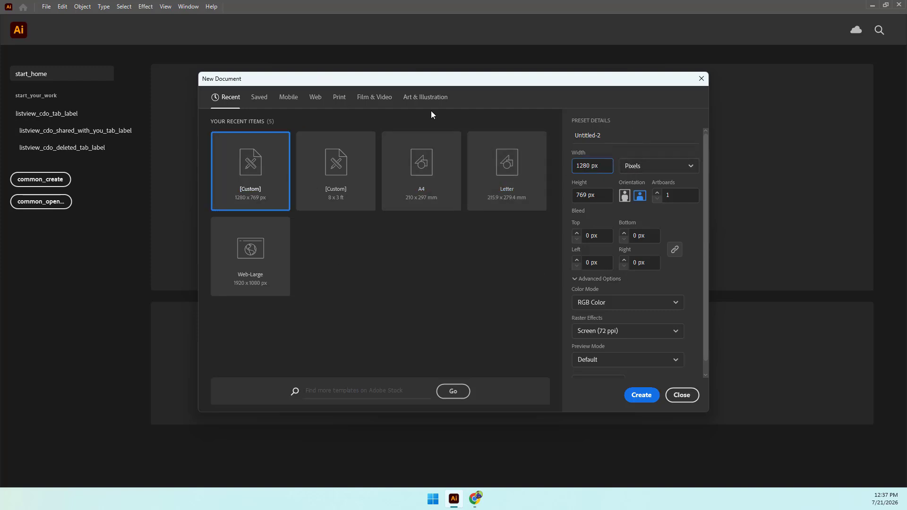
left_click_drag(432, 84, 330, 82)
left_click(599, 77)
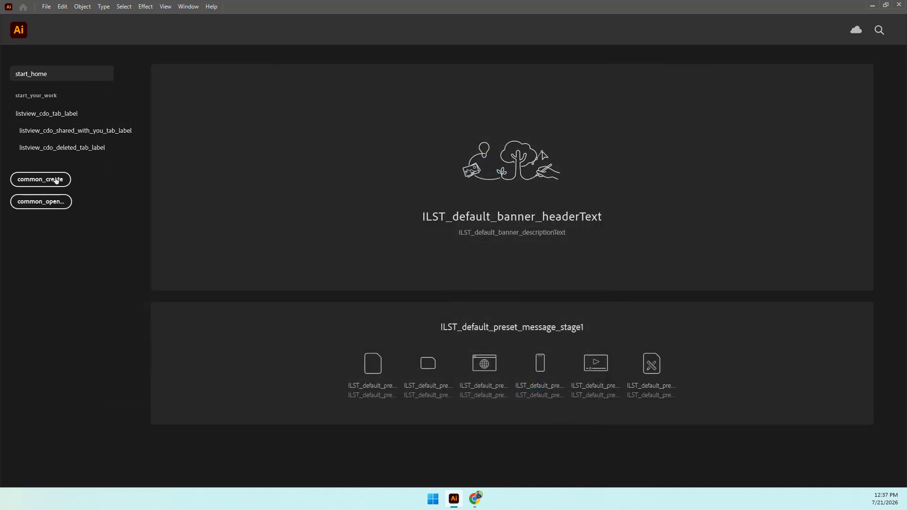
Start a new document and go through the Mobile, Web and Film & Video preset categories to Art & Illustration.
left_click(56, 180)
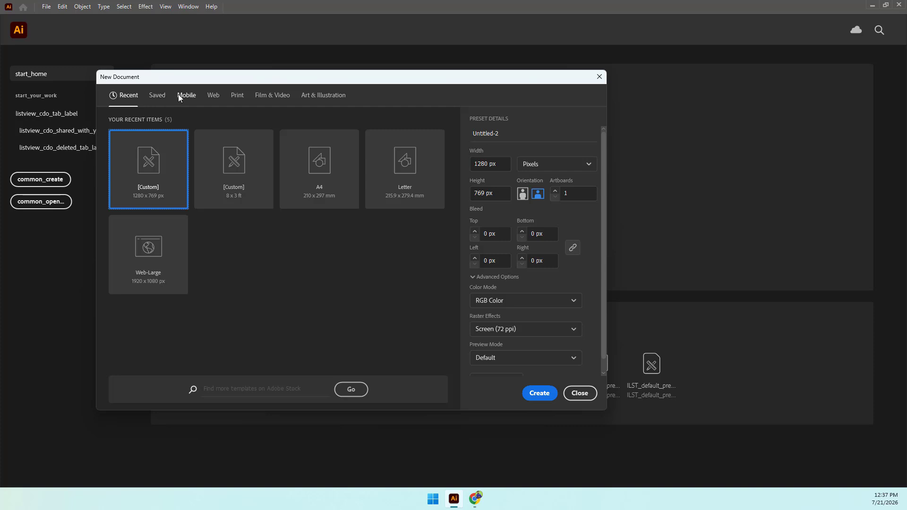
left_click(187, 95)
left_click(211, 96)
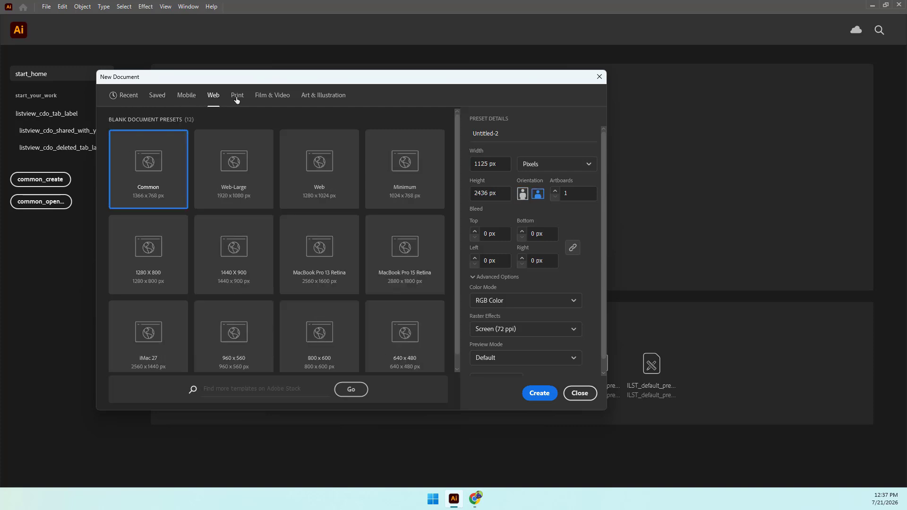
left_click(269, 97)
left_click(331, 98)
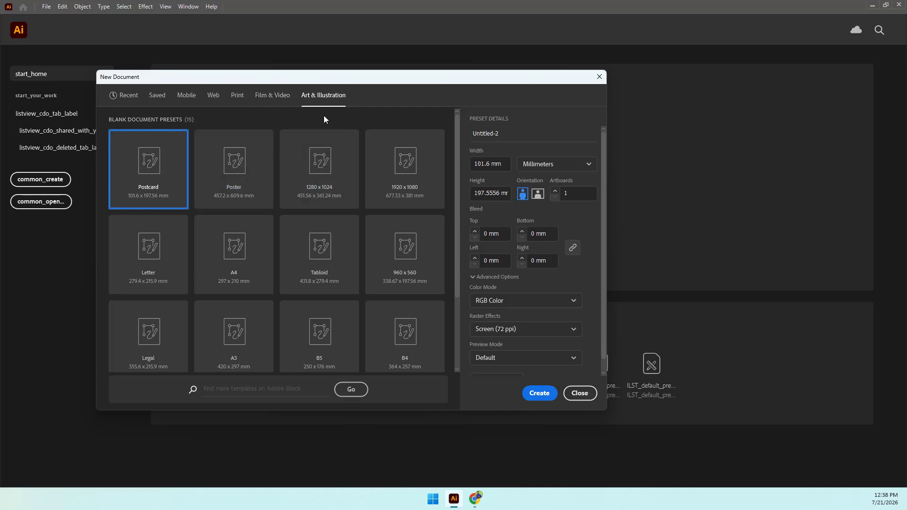
Review the available measurement units and set the new document's units to Pixels.
left_click(559, 166)
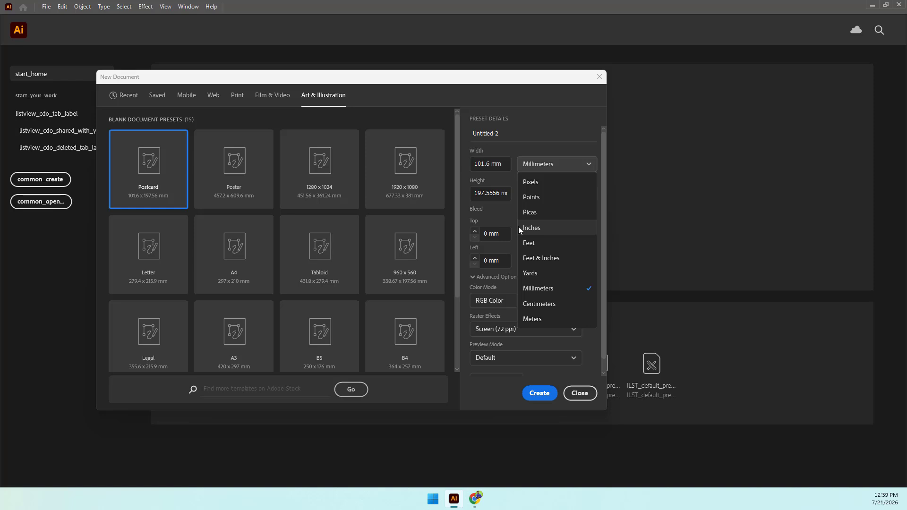
left_click(488, 164)
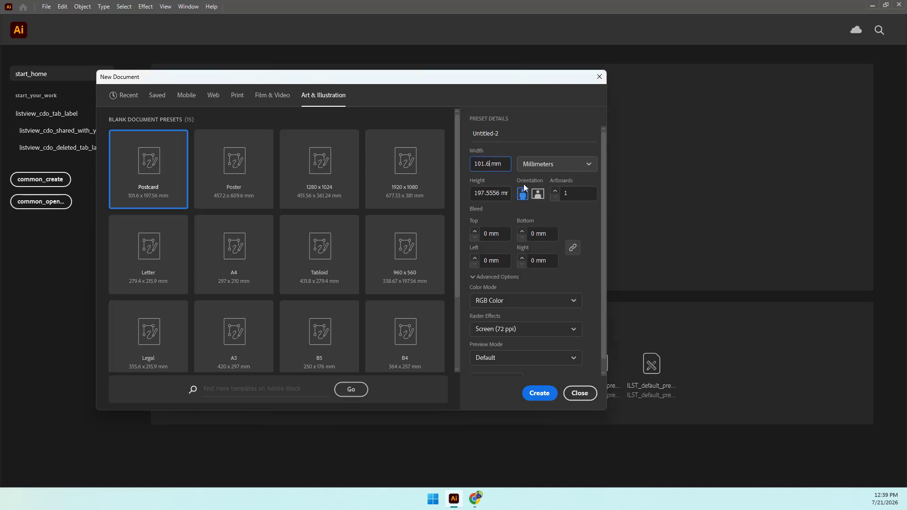
left_click(538, 164)
left_click(550, 166)
left_click(567, 149)
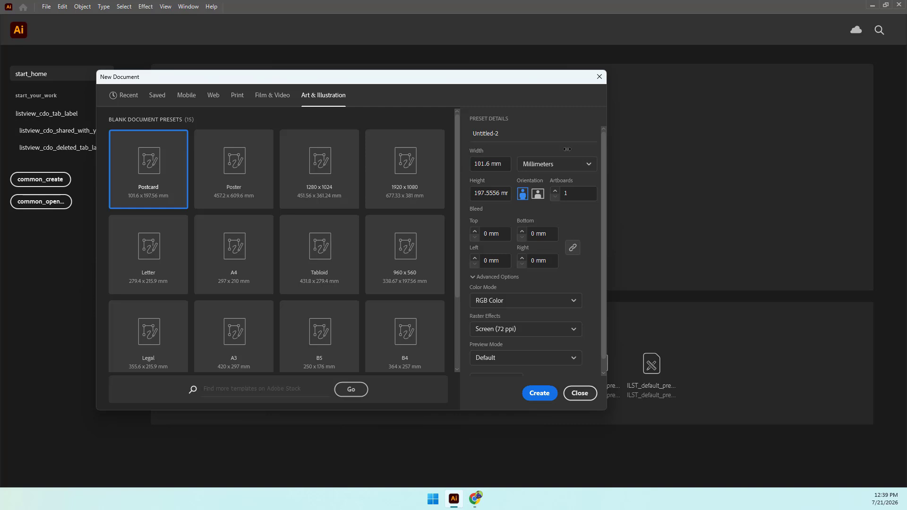
left_click(563, 163)
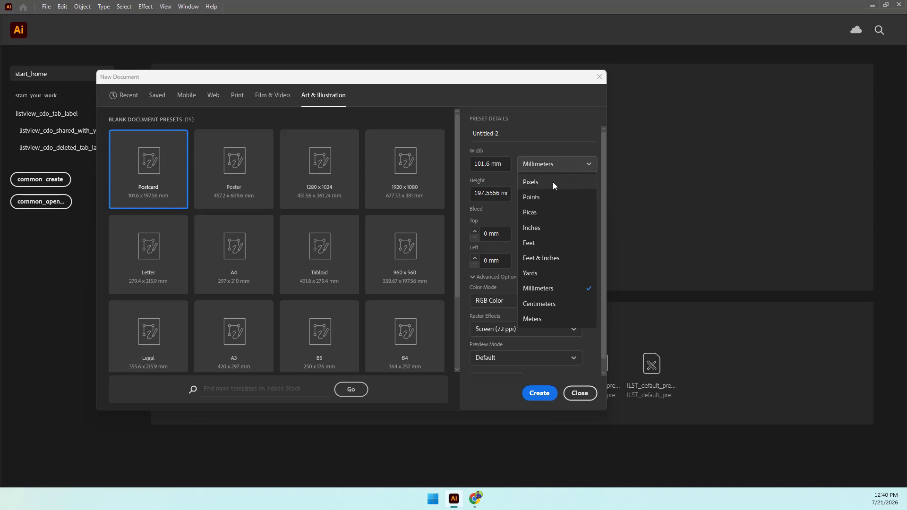
key("Escape")
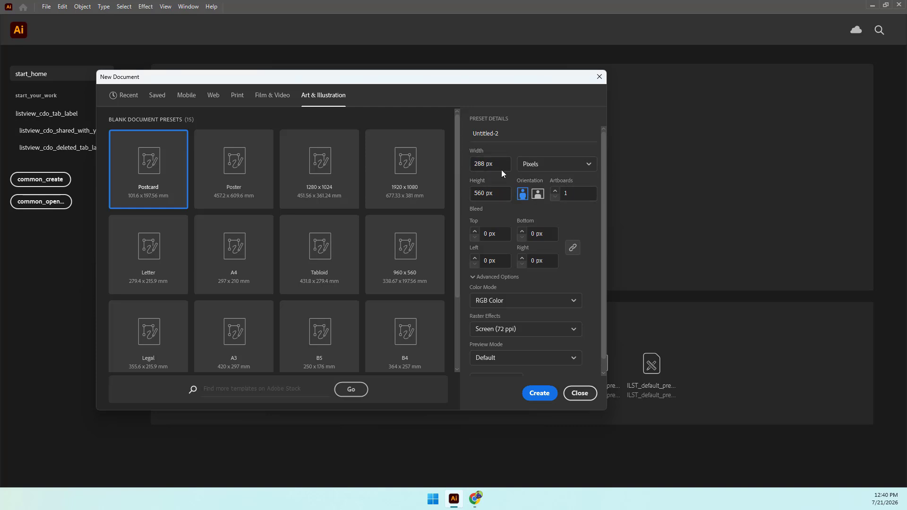
Switch to Chrome to view the Magnific vector pattern again and return to Illustrator.
left_click(475, 498)
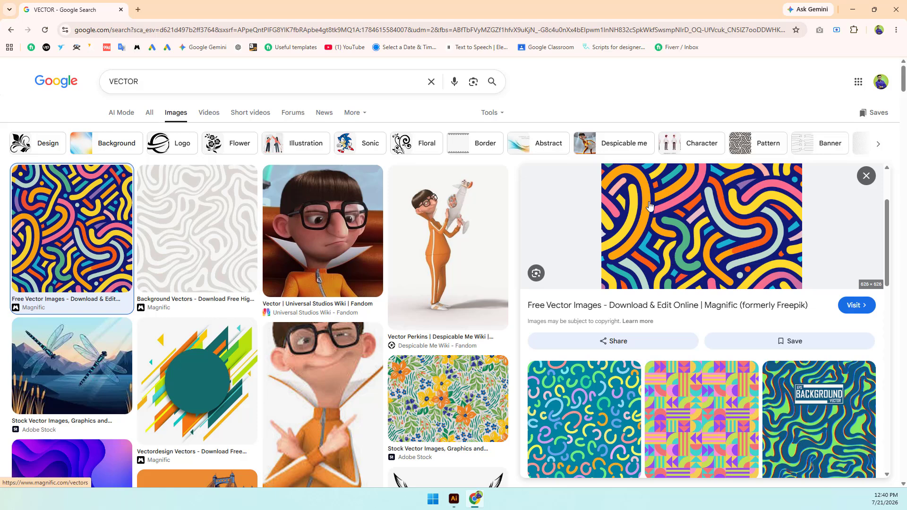
left_click(852, 9)
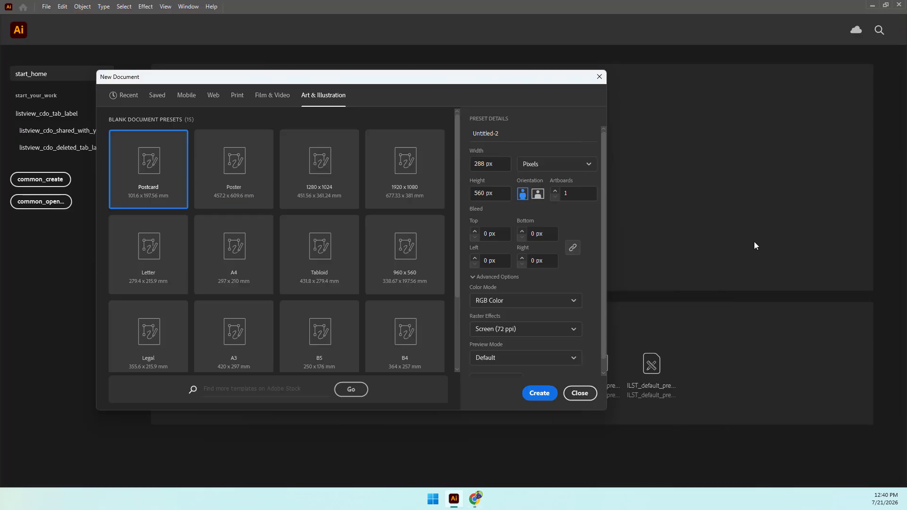
Set the new document's width to 1280 px and its height to 769 px.
left_click(534, 168)
left_click(534, 180)
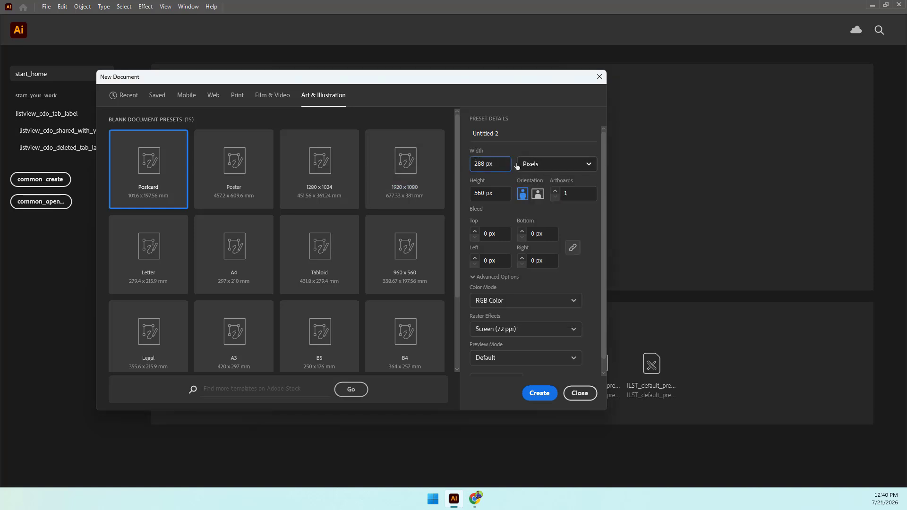
key("BackSpace")
key("BackSpace")
key("BackSpace")
key("BackSpace")
key("BackSpace")
key("BackSpace")
type("1280")
left_click(494, 194)
triple_click(494, 194)
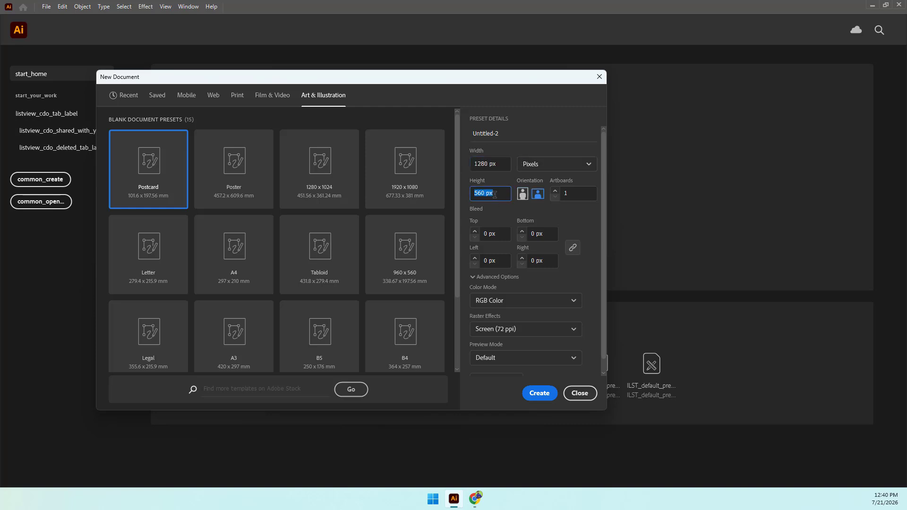
type("769")
left_click(570, 228)
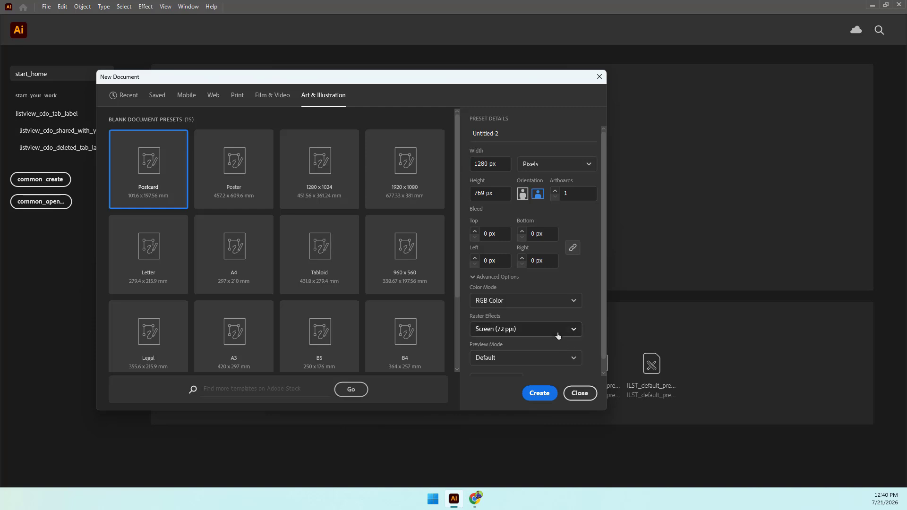
Compare the Screen (72 ppi) and High (300 ppi) raster effects options and set the new document to High (300 ppi).
left_click(532, 330)
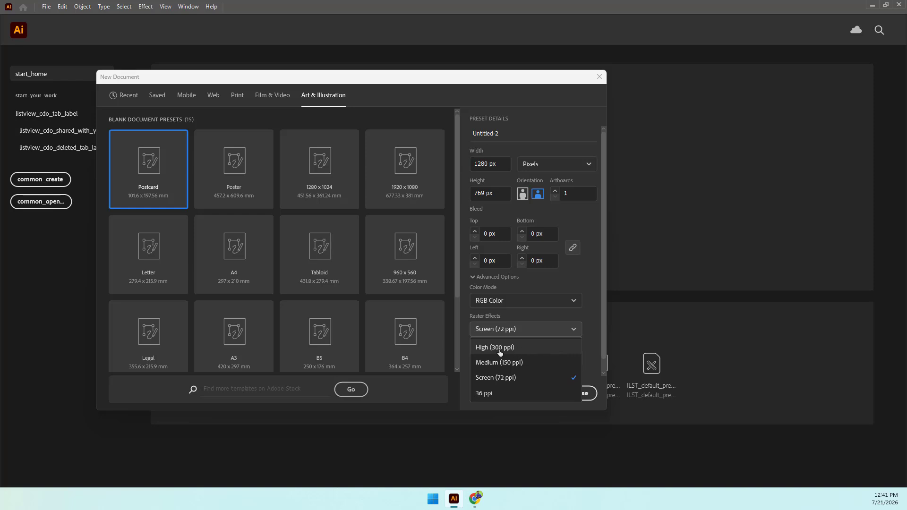
left_click(523, 349)
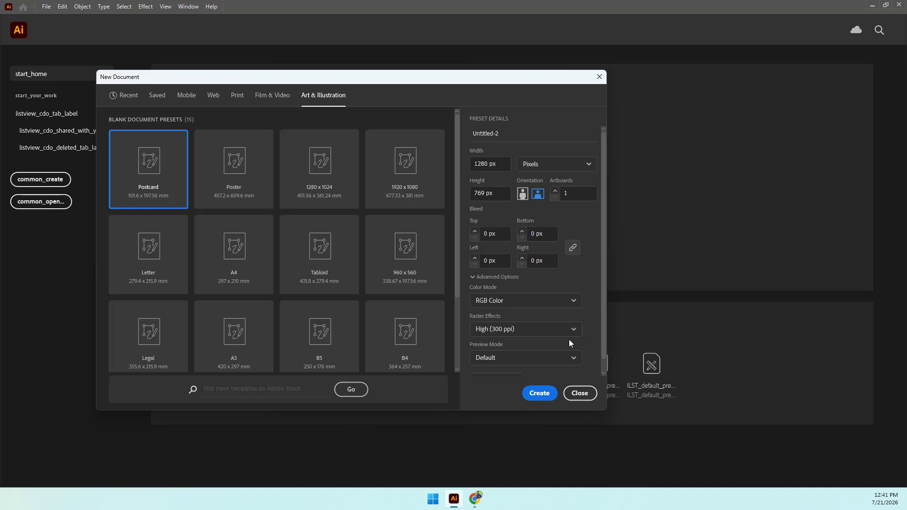
left_click(525, 329)
left_click(508, 373)
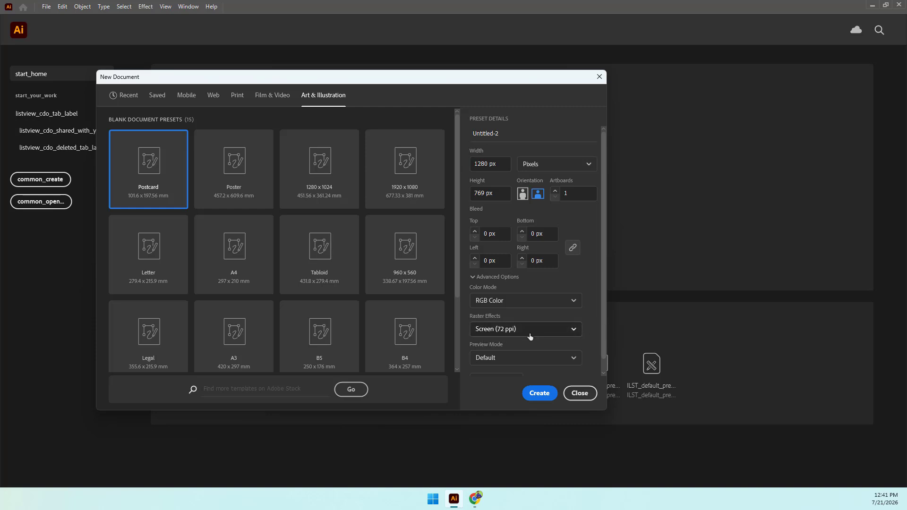
left_click(513, 333)
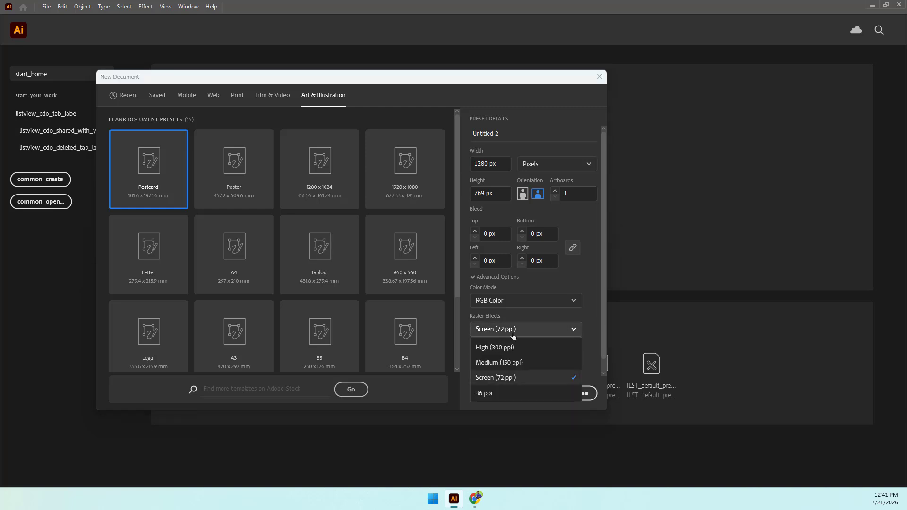
left_click(533, 349)
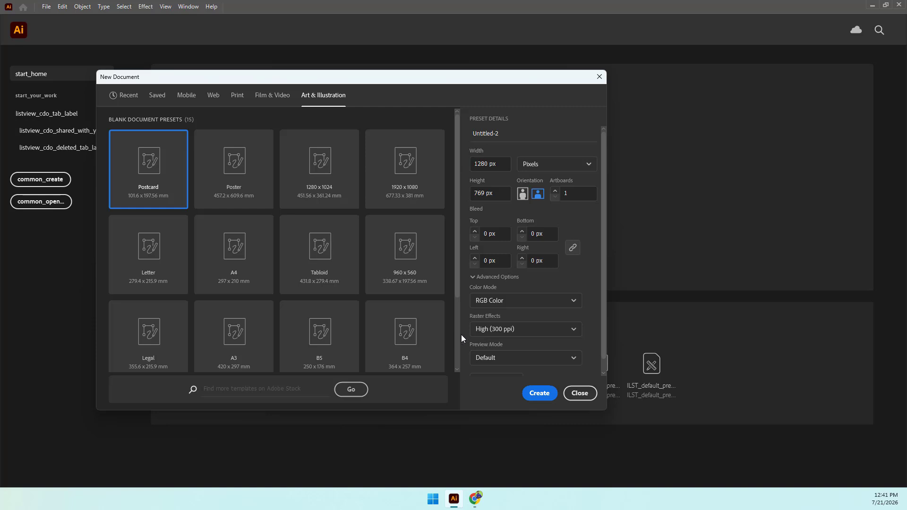
Review the raster effects resolution options, keep High (300 ppi), and create the 1280 x 769 px document.
left_click(532, 328)
left_click(587, 317)
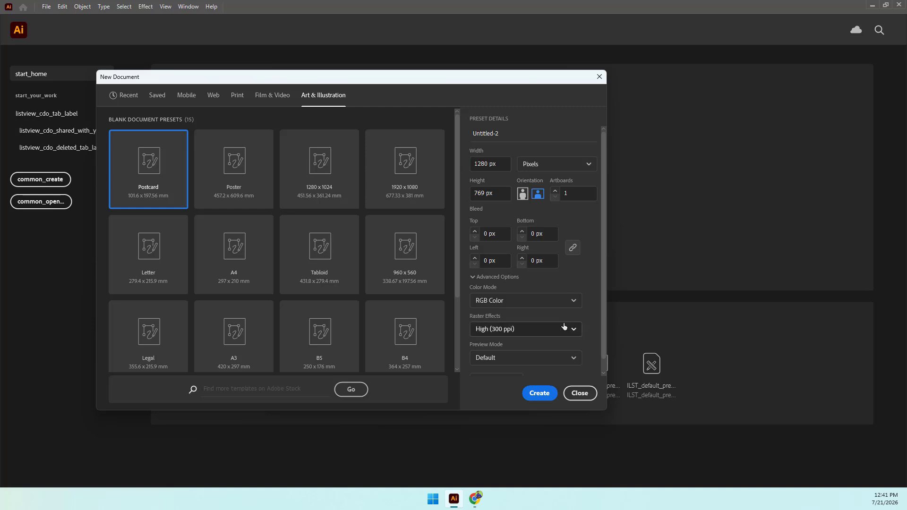
left_click(542, 330)
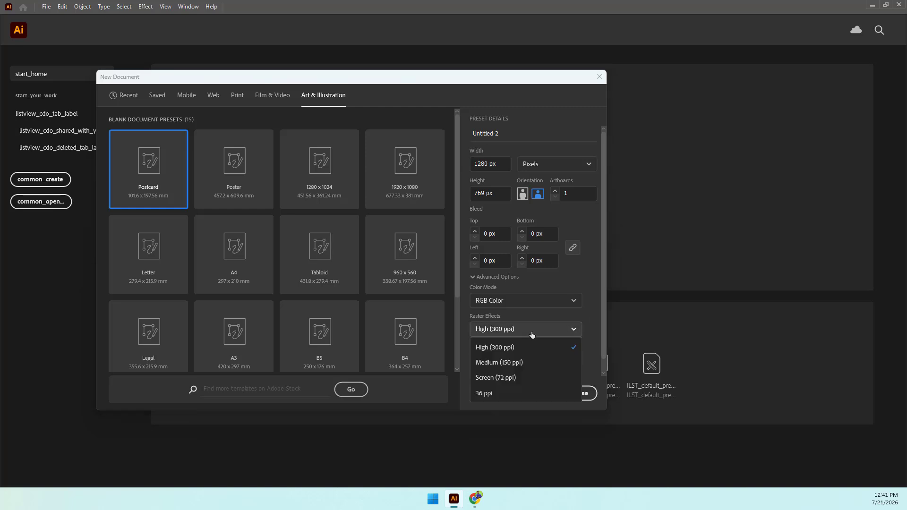
left_click(581, 318)
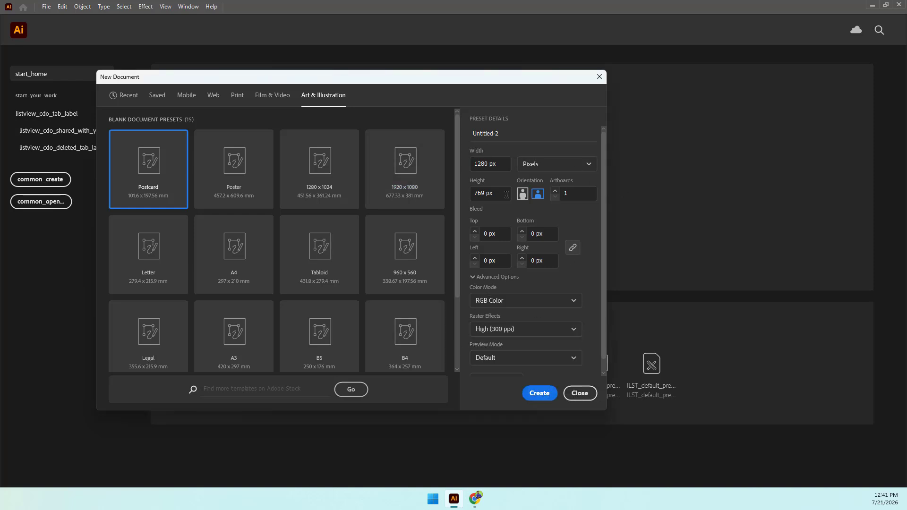
left_click(494, 163)
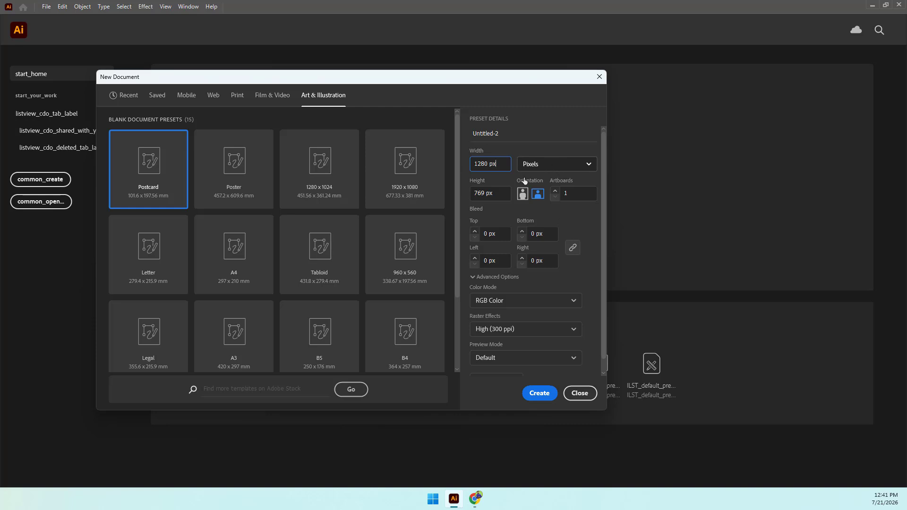
left_click(534, 396)
left_click(534, 396)
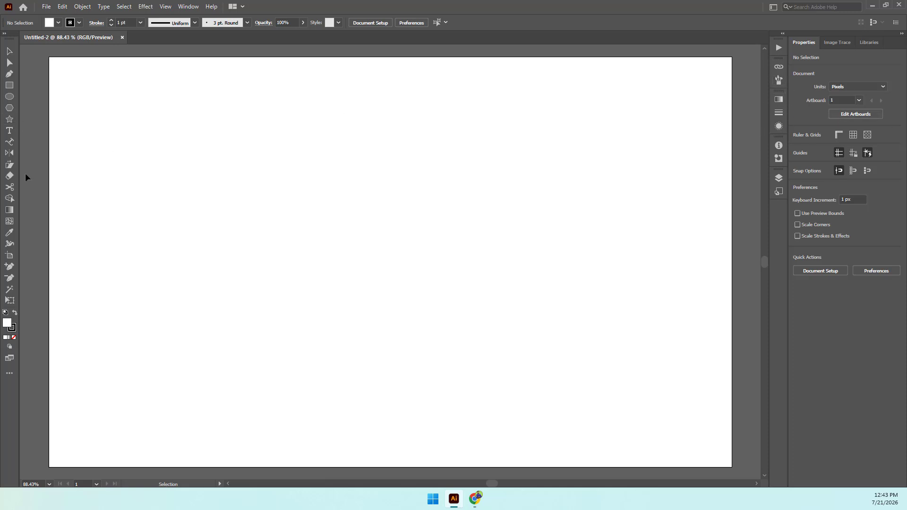
Sample colors with the Eyedropper tool from the blank artboard and the gray area beside it.
left_click(9, 233)
left_click(70, 138)
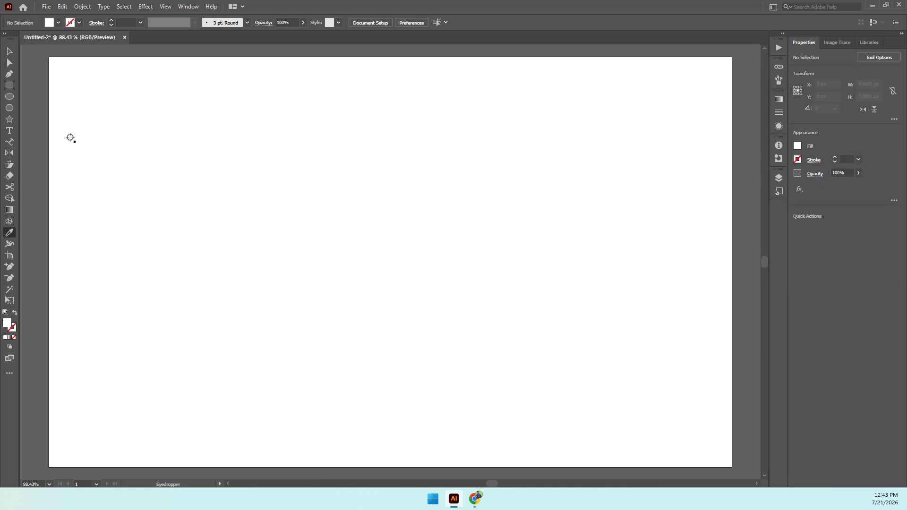
left_click(44, 148)
left_click(88, 152)
left_click(41, 144)
Show the Color panel, dock its group among the collapsed panels and expand its color spectrum.
left_click(188, 6)
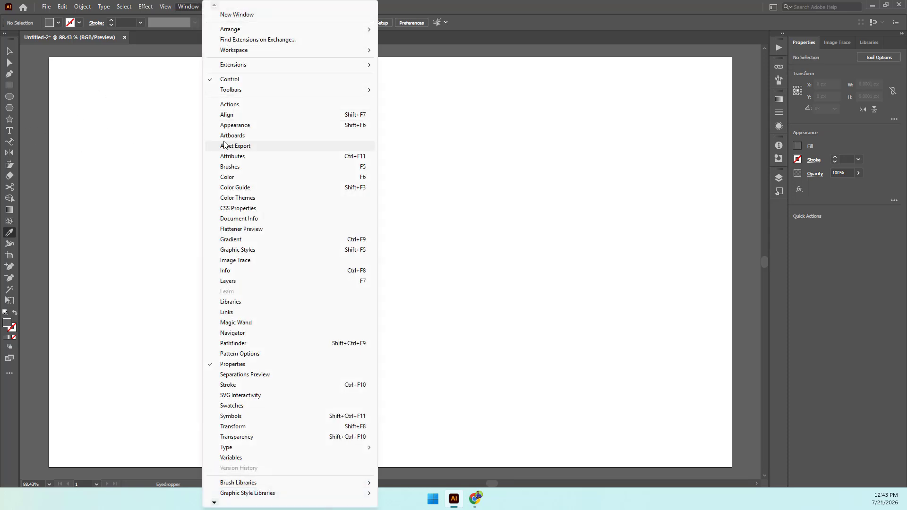
left_click(239, 175)
left_click_drag(728, 137, 775, 212)
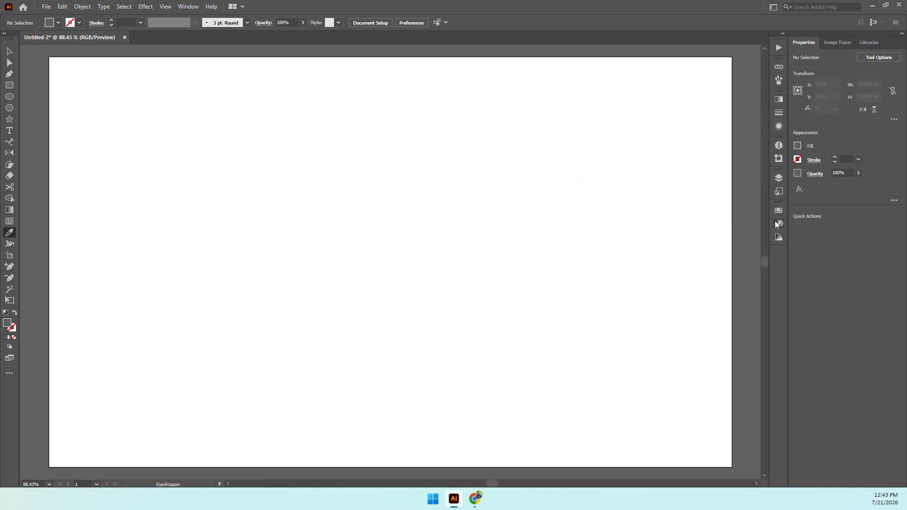
left_click(778, 224)
left_click_drag(716, 245, 716, 316)
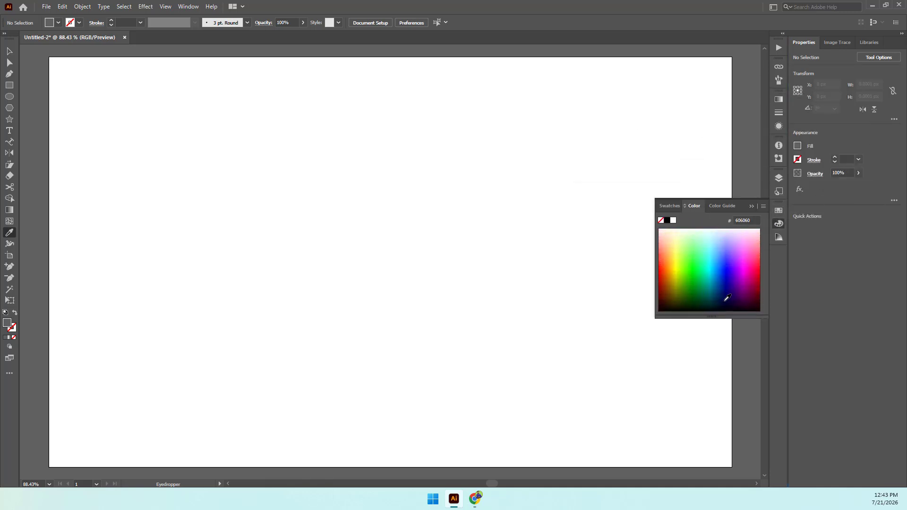
Try several hues on the color spectrum, set the fill to a medium blue and collapse the Color panel.
left_click(704, 275)
left_click(732, 268)
left_click(708, 274)
left_click(718, 273)
left_click(751, 206)
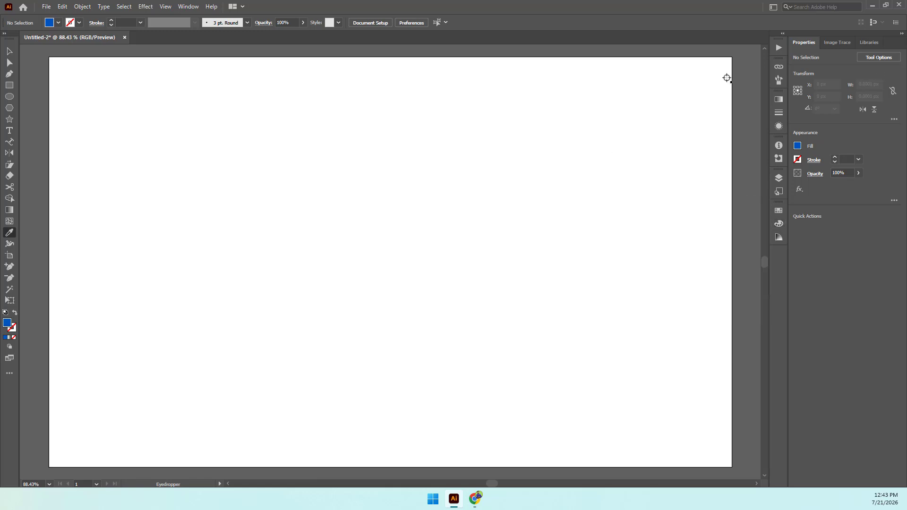
left_click(188, 7)
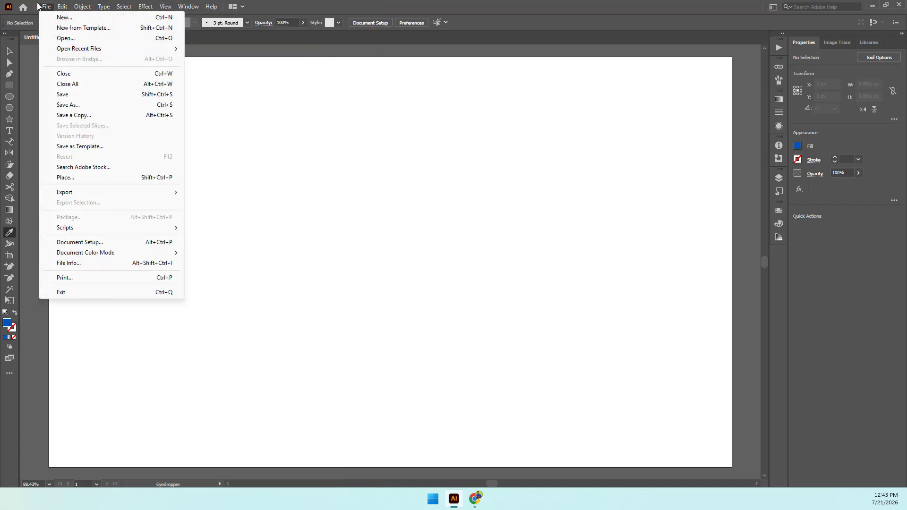
left_click(188, 6)
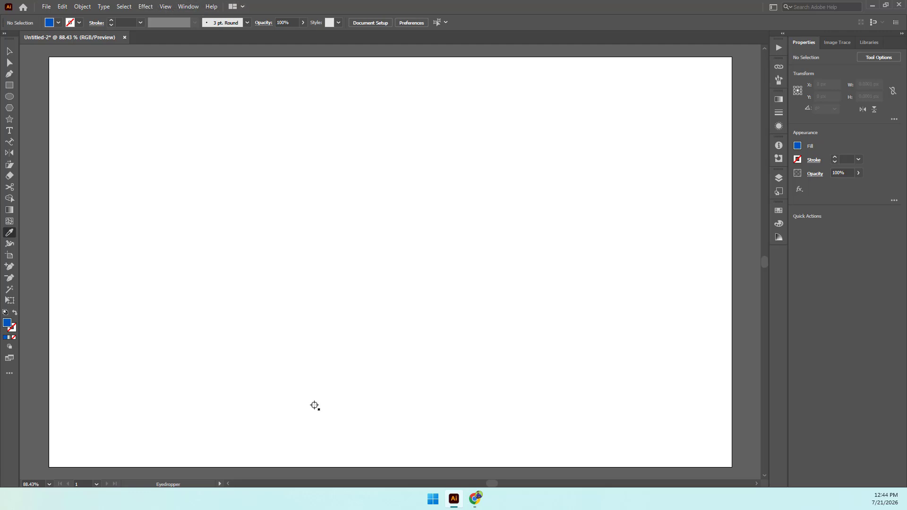
Switch to Chrome to look at the search tools on the Google Images page and return to Illustrator.
left_click(475, 499)
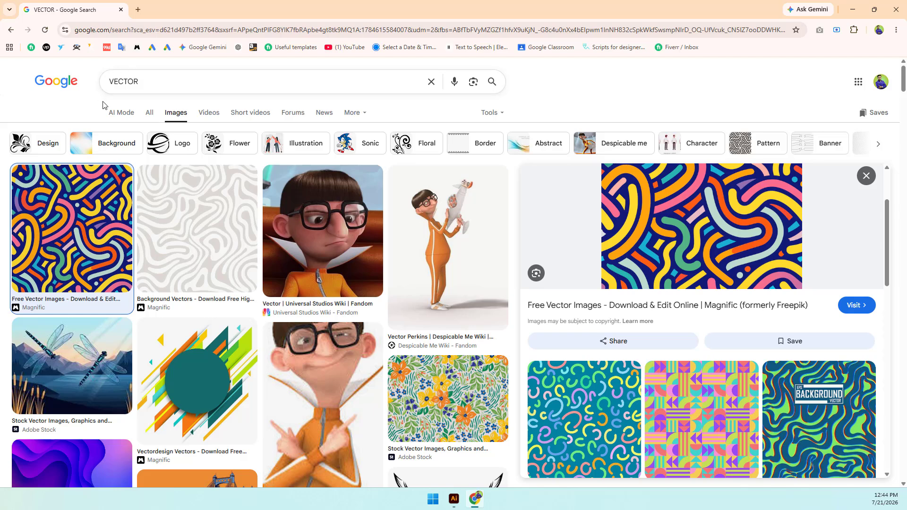
left_click(864, 92)
left_click(620, 106)
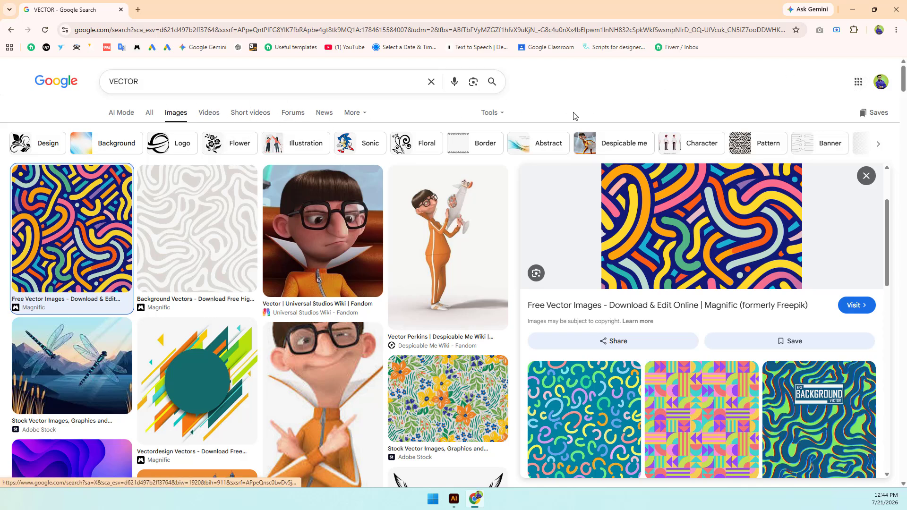
left_click(482, 114)
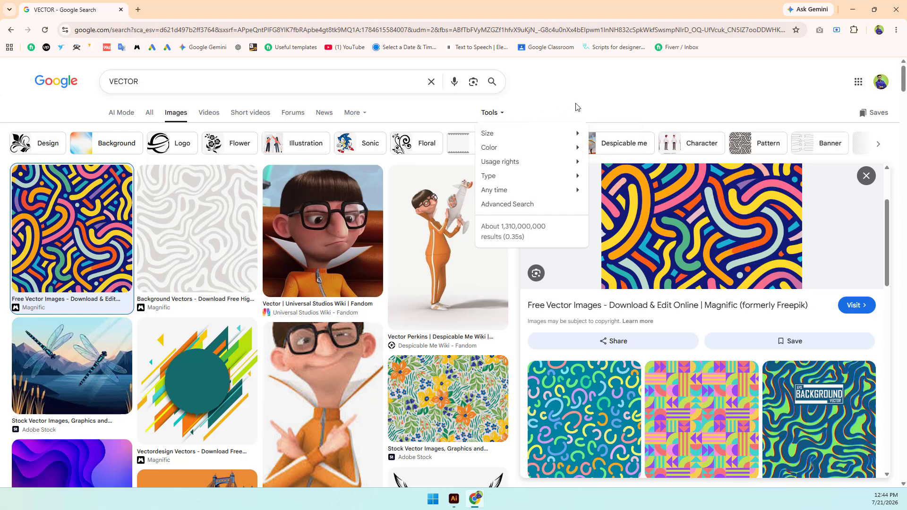
left_click(564, 112)
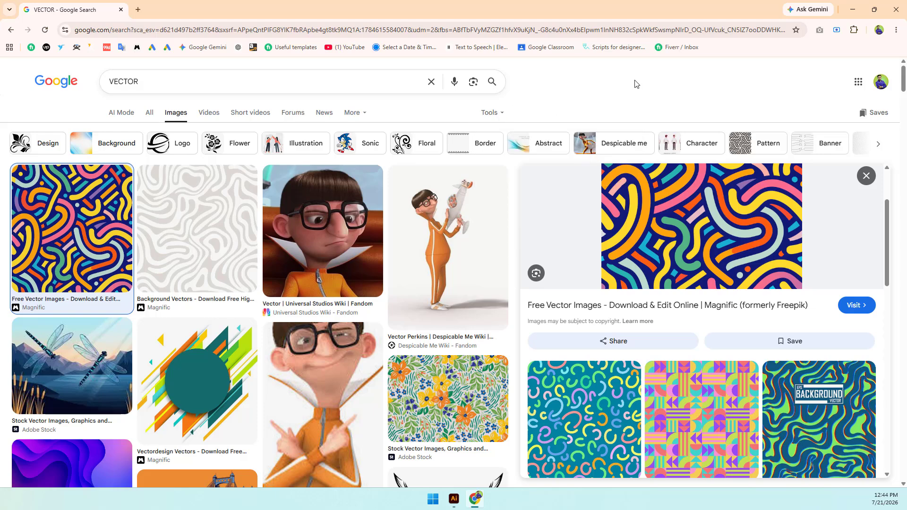
left_click(852, 9)
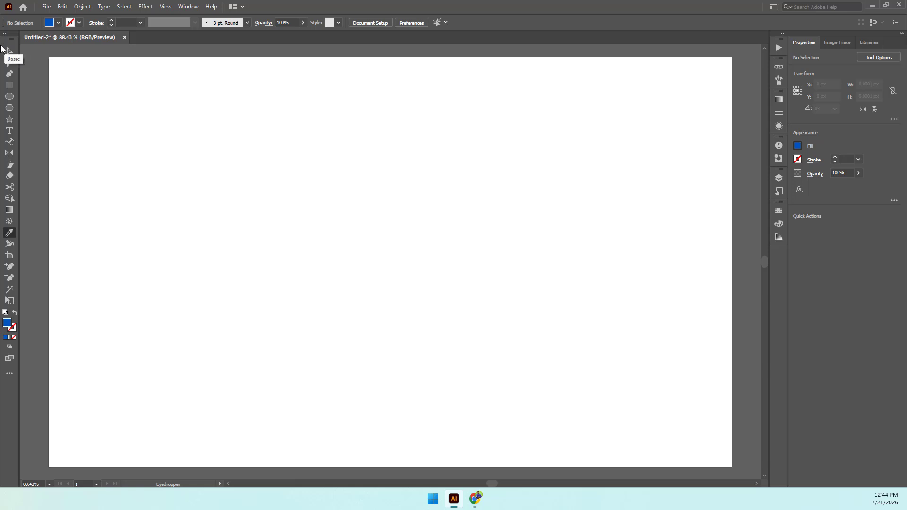
Toggle the toolbar between its one-column and two-column layouts and leave it in two columns.
left_click(4, 34)
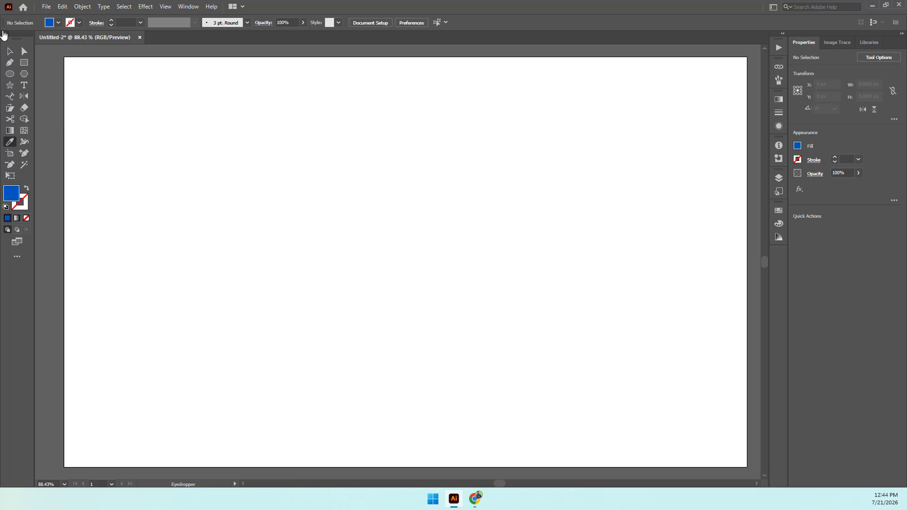
left_click(4, 34)
left_click(5, 34)
left_click(5, 34)
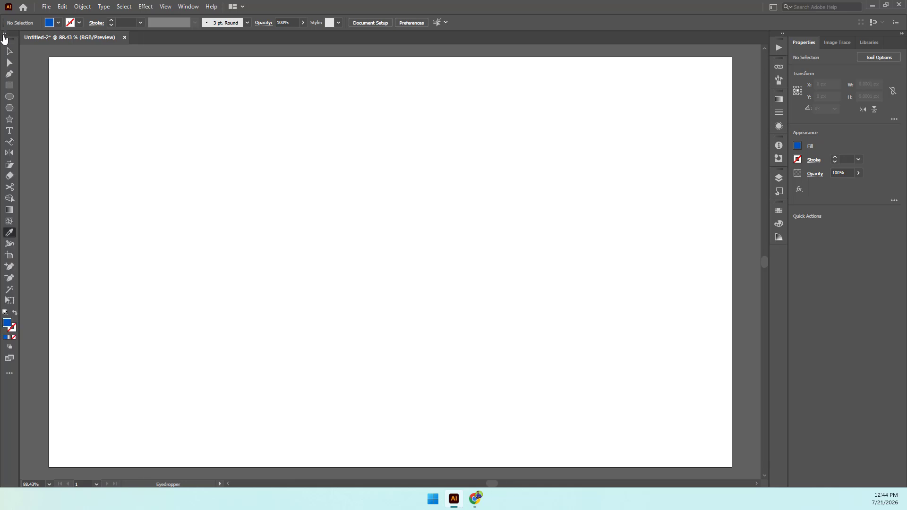
left_click(5, 34)
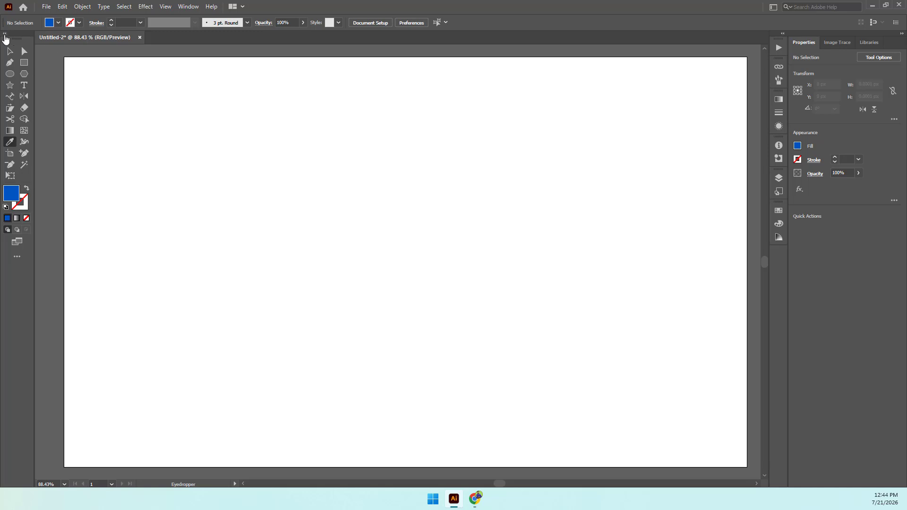
left_click(5, 34)
left_click(5, 35)
left_click(16, 206)
Draw a blue rectangle about 276 x 224 px and move it to the artboard's upper-left corner, then back near the upper middle.
left_click(24, 62)
left_click_drag(161, 114, 309, 232)
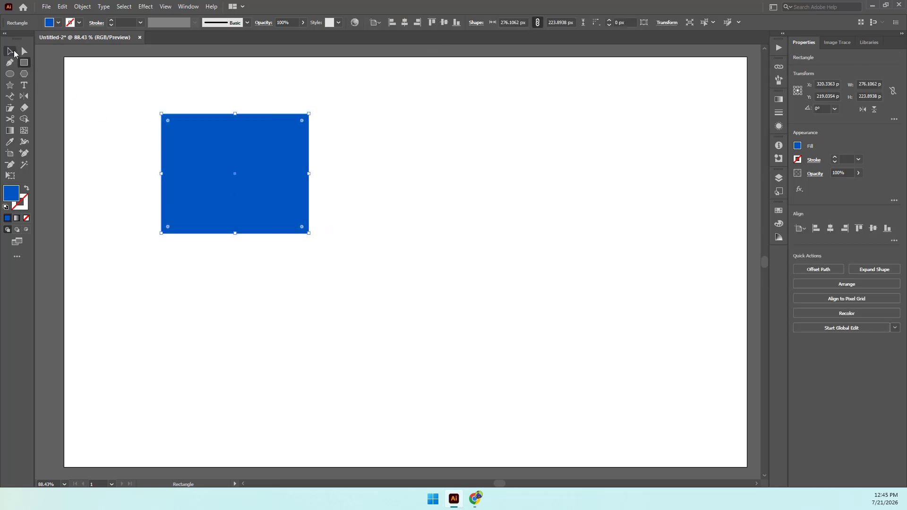
key("v")
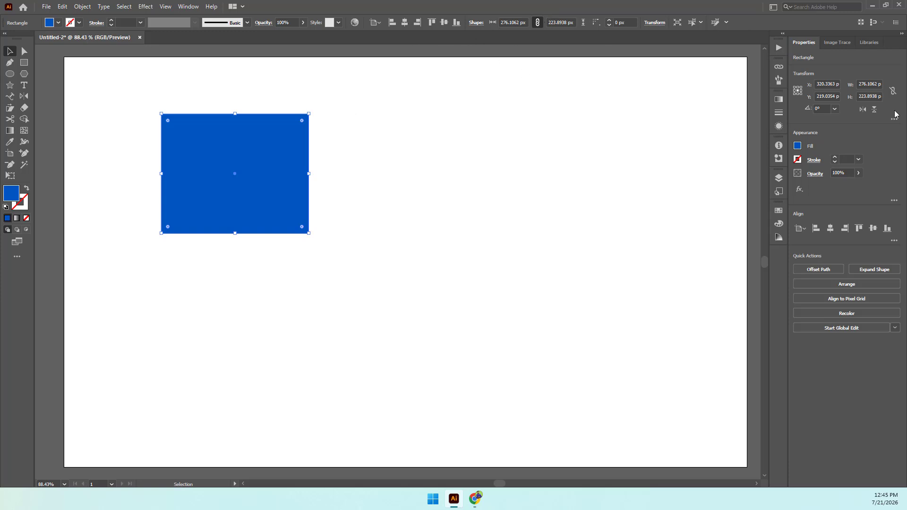
left_click_drag(183, 149, 272, 185)
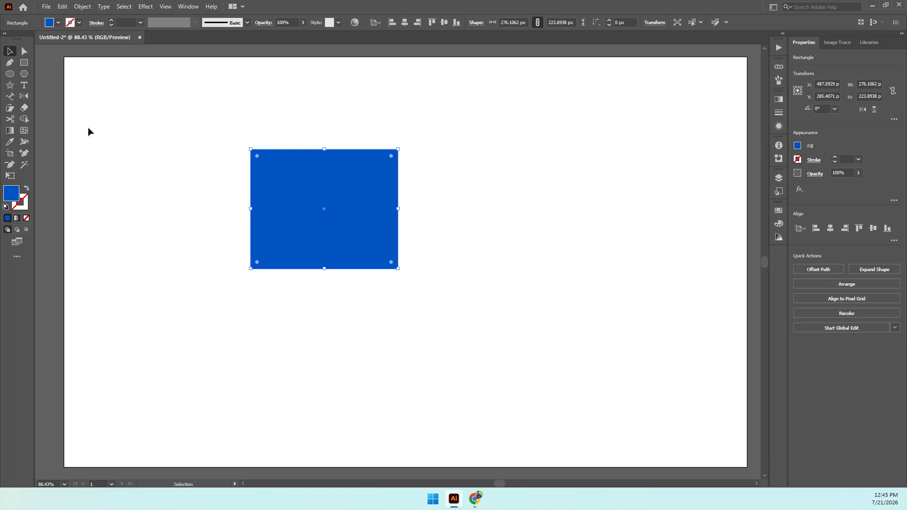
left_click_drag(267, 194, 81, 98)
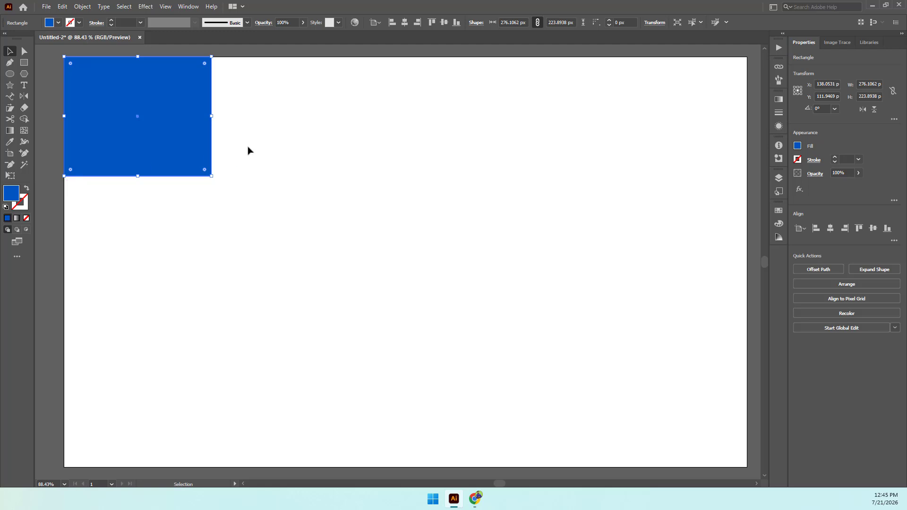
left_click_drag(176, 120, 384, 195)
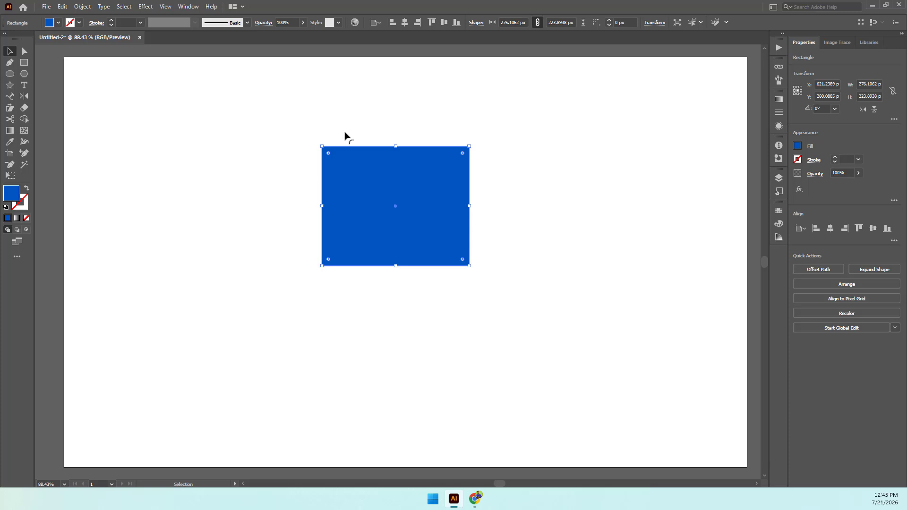
Draw a closed freeform blue shape with straight and curved edges to the left of the rectangle using the Pen tool.
left_click(9, 62)
left_click(153, 124)
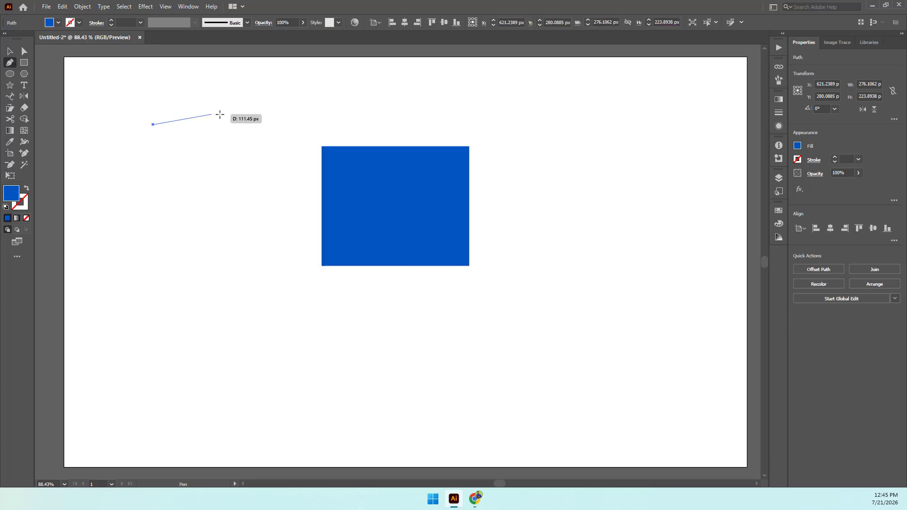
left_click(269, 107)
left_click_drag(249, 165, 244, 173)
left_click_drag(296, 259, 229, 293)
left_click_drag(153, 234, 112, 221)
left_click_drag(116, 177, 125, 161)
left_click(153, 125)
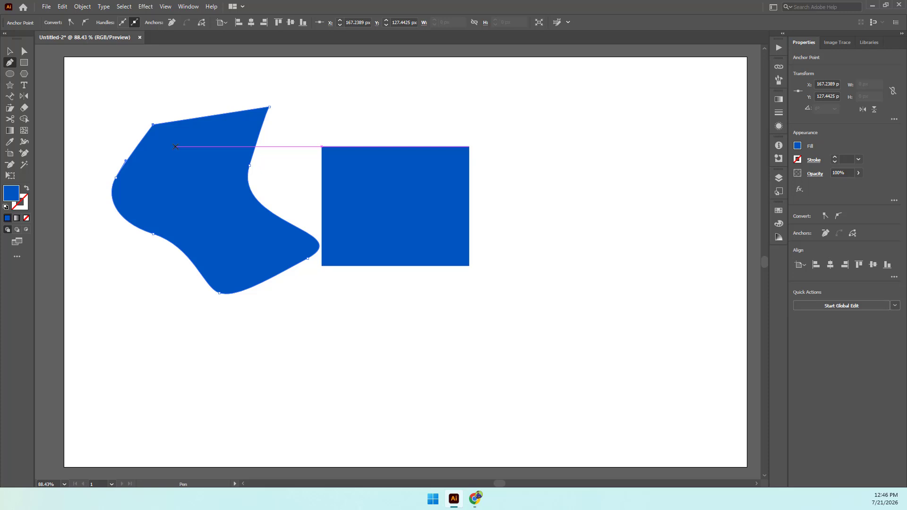
Draw a large closed curved Pen shape that covers the rectangle and overlaps the first freeform shape.
left_click(316, 117)
left_click_drag(513, 101, 546, 111)
left_click_drag(610, 142, 613, 180)
left_click_drag(648, 266, 619, 295)
left_click_drag(476, 379, 364, 364)
left_click_drag(303, 328, 184, 230)
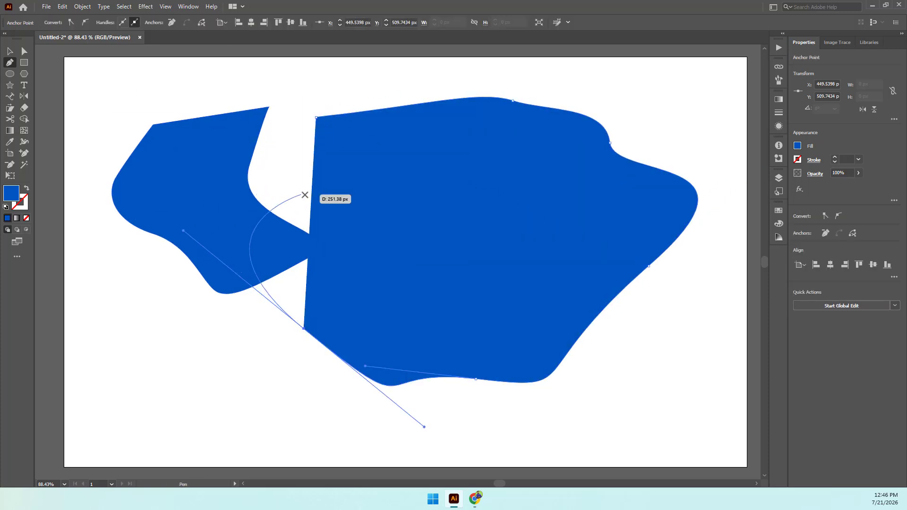
left_click_drag(283, 176, 369, 113)
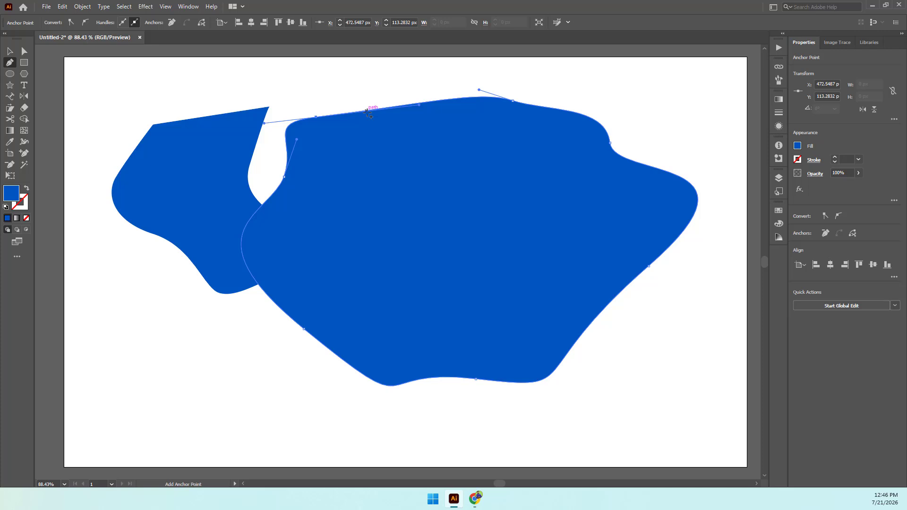
left_click(9, 52)
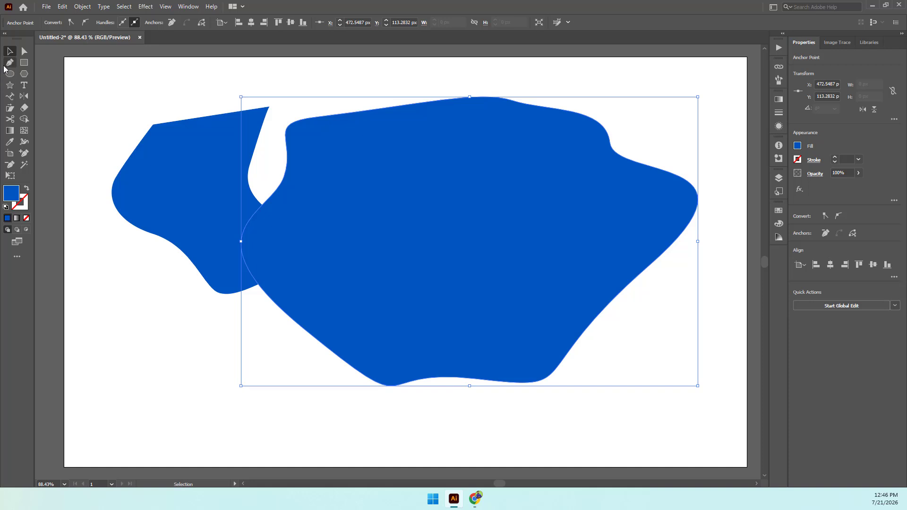
Draw a small closed curved Pen shape in the artboard's upper-left corner.
left_click(4, 68)
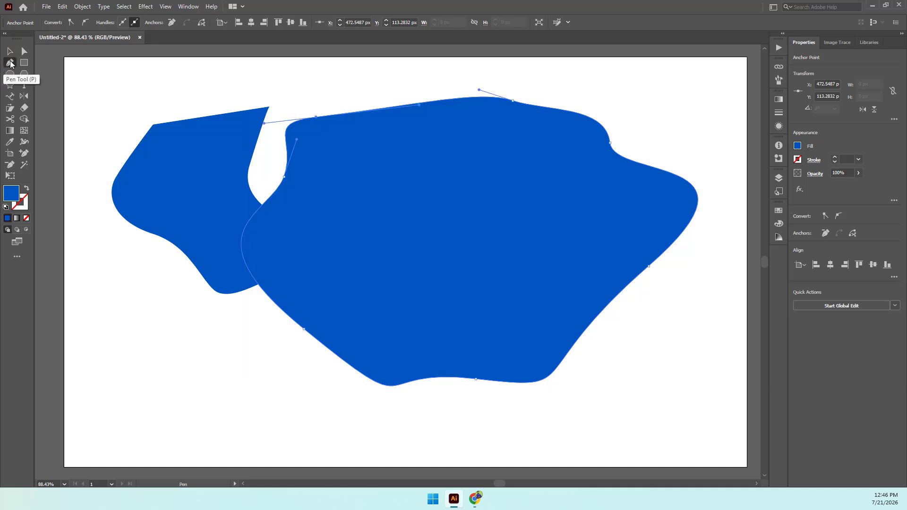
left_click(88, 75)
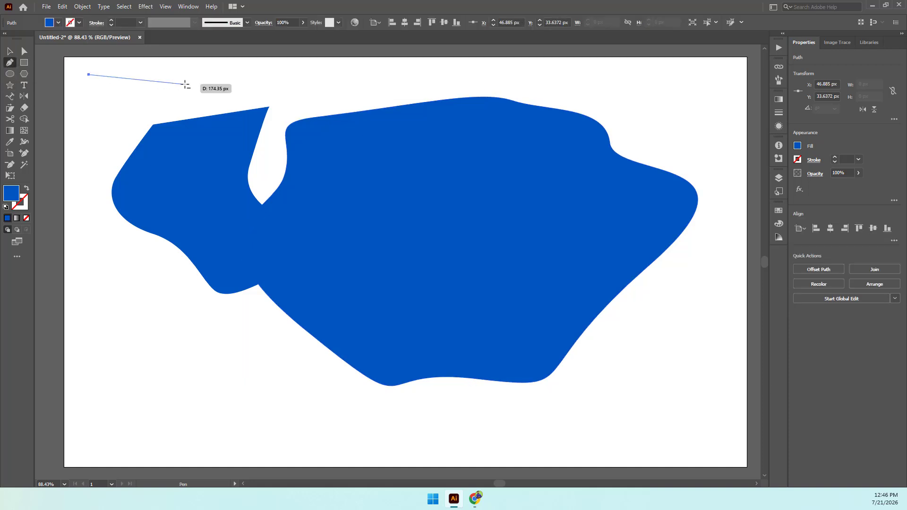
left_click_drag(185, 84, 229, 105)
left_click_drag(143, 123, 73, 134)
left_click_drag(75, 97, 89, 81)
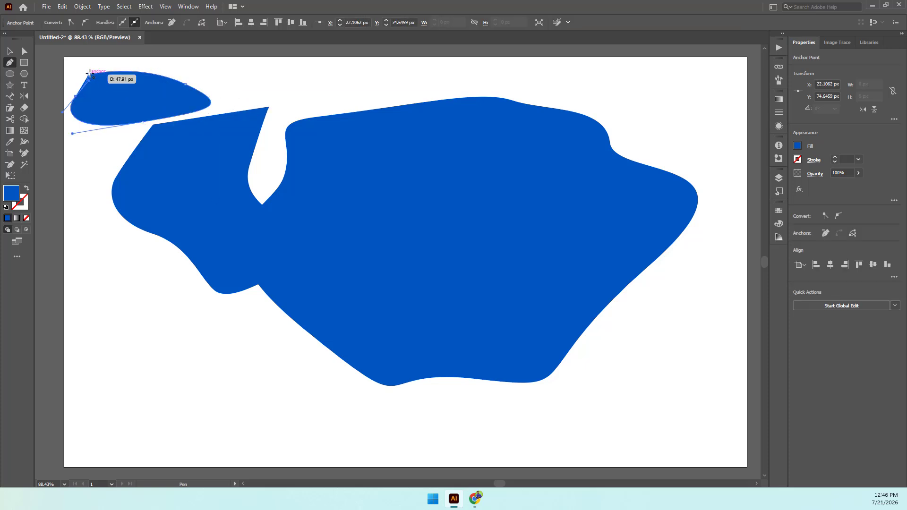
left_click(90, 74)
Select all the drawn shapes and delete them from the artboard.
left_click(10, 51)
left_click(68, 71)
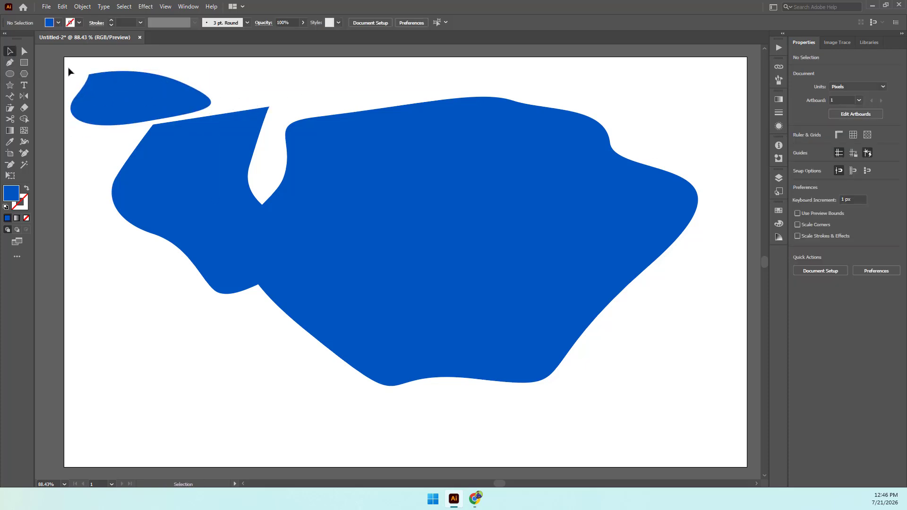
scroll(417, 302, "right", 3)
left_click(418, 301)
key("Delete")
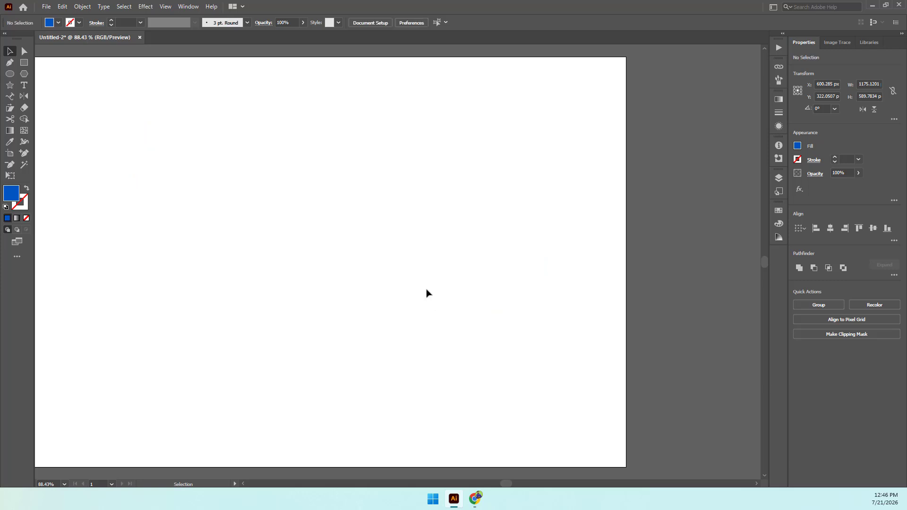
Fit the artboard in the window and examine the complete list of tools available for customising the toolbar.
key("ctrl+0")
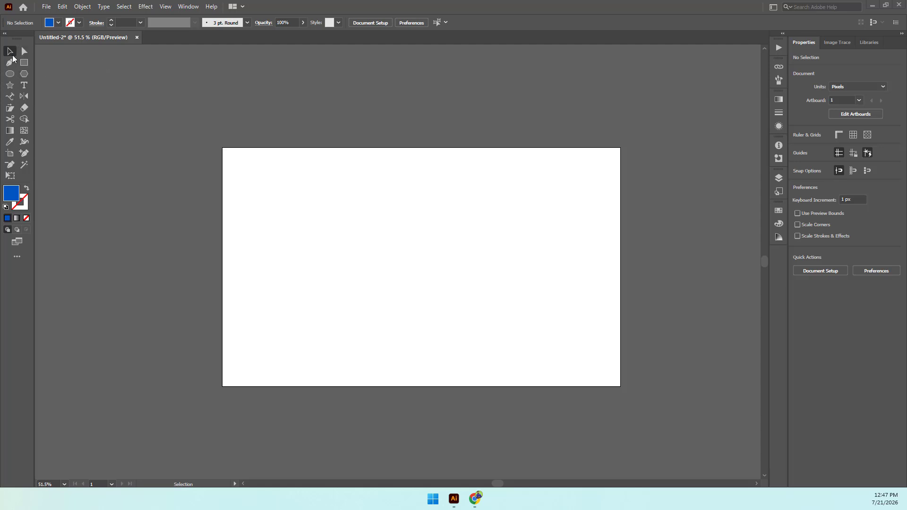
left_click(10, 256)
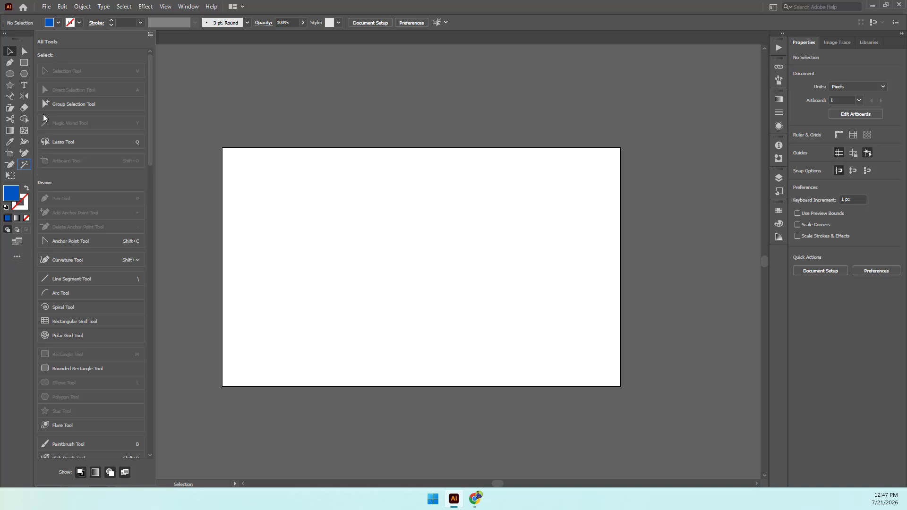
scroll(119, 258, "down", 15)
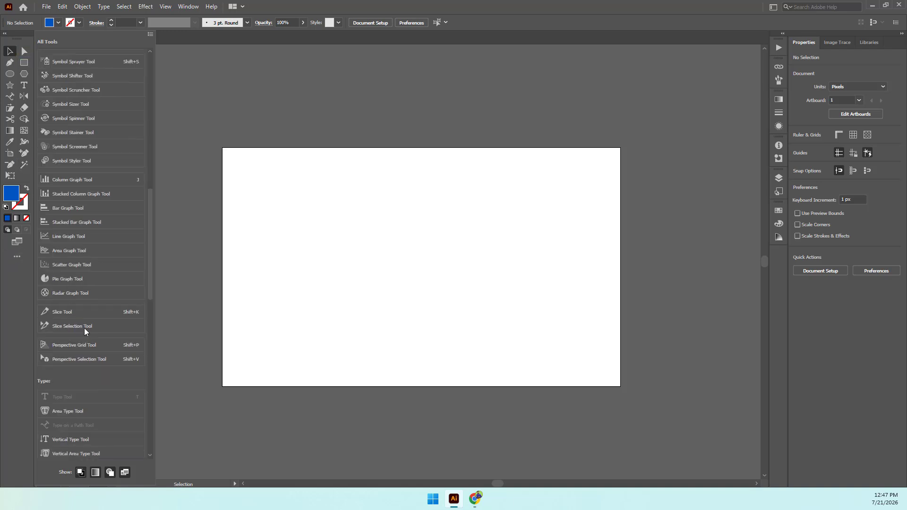
scroll(66, 293, "up", 18)
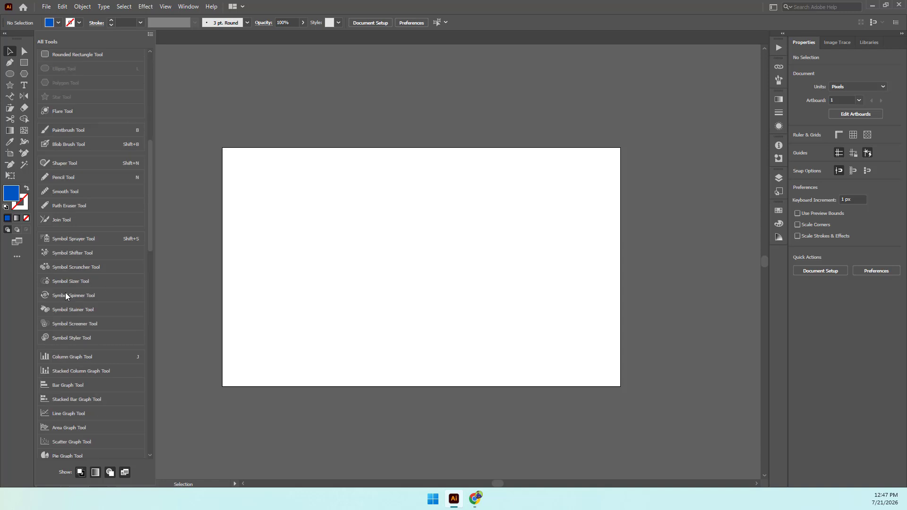
Remove the Eyedropper tool from the toolbar and close the list of all tools.
left_click_drag(9, 141, 84, 132)
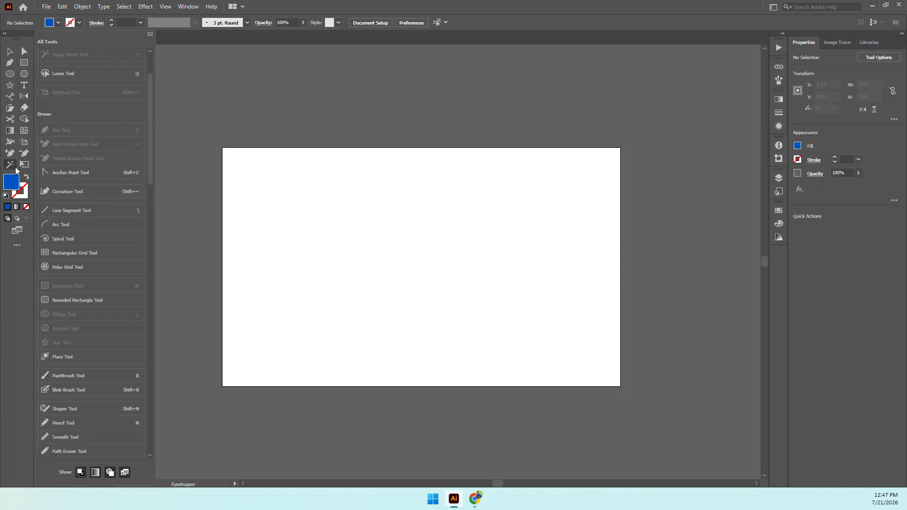
scroll(95, 306, "down", 8)
scroll(87, 312, "up", 9)
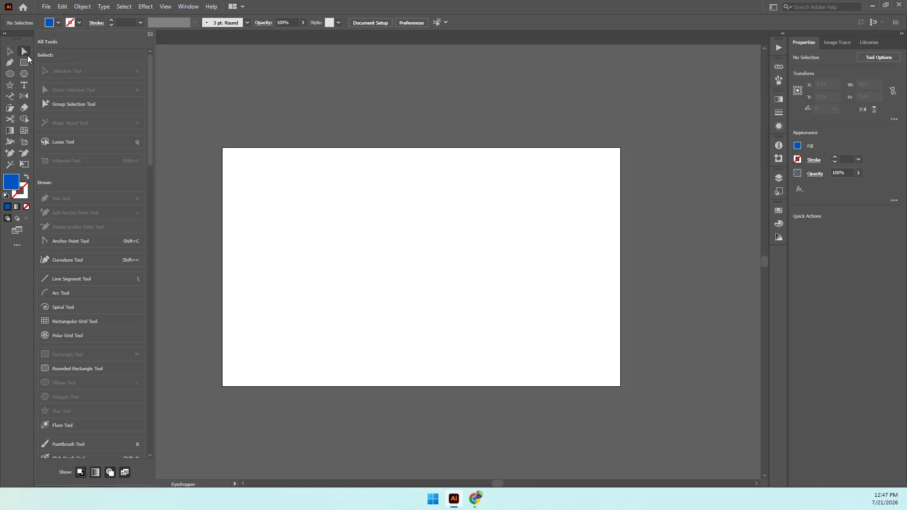
left_click(16, 245)
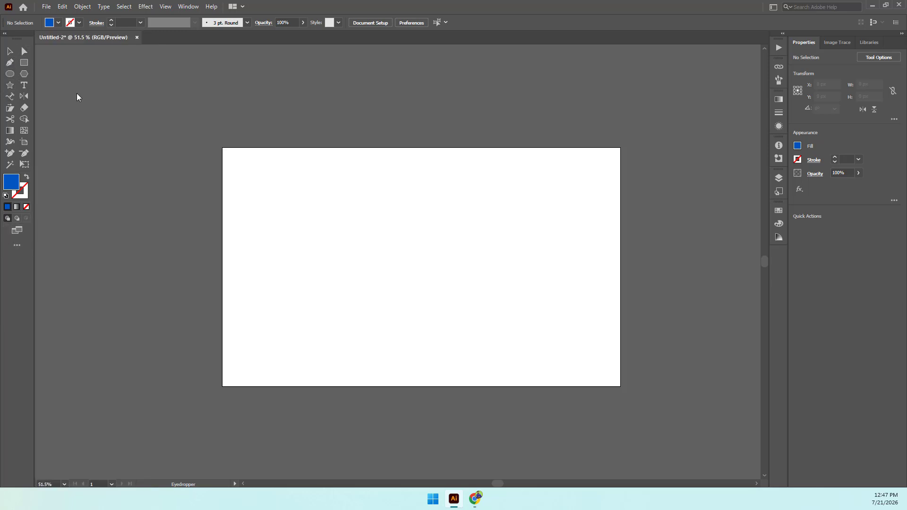
Restore the toolbar to its default tool set and close the list of all tools.
left_click(17, 245)
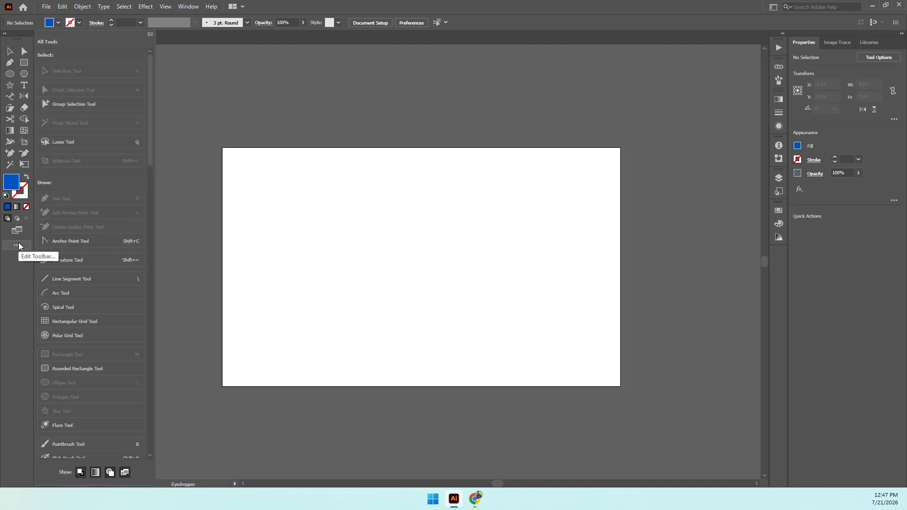
left_click(151, 35)
left_click(188, 51)
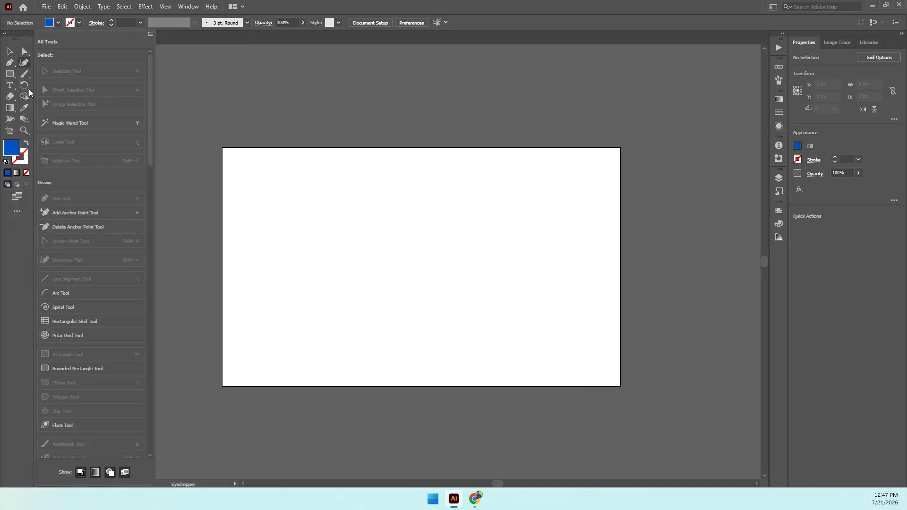
left_click(26, 211)
Examine the hidden tools grouped under the Direct Selection and Type tools in the toolbar.
right_click(25, 51)
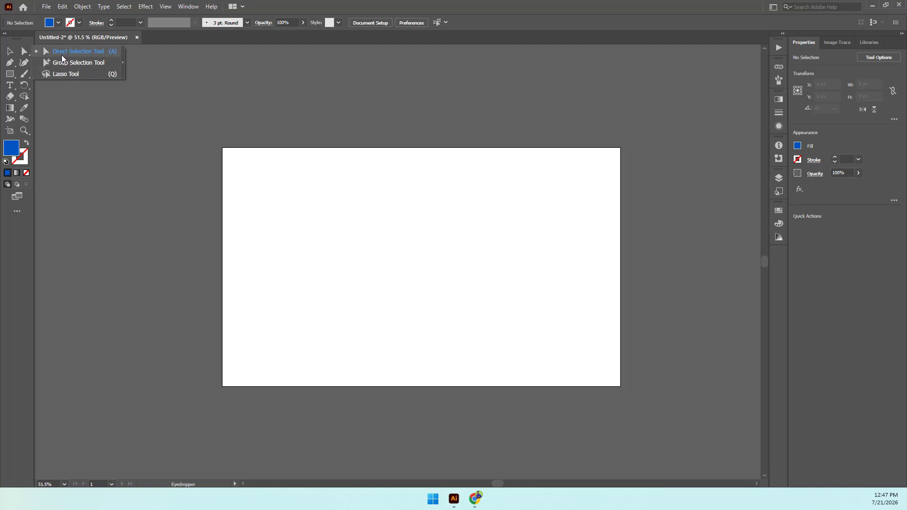
left_click(25, 52)
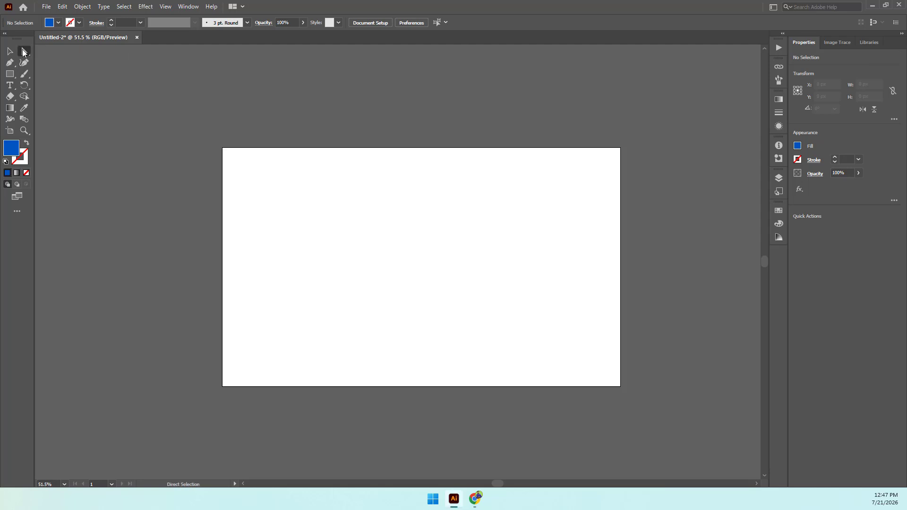
right_click(21, 49)
left_click(8, 53)
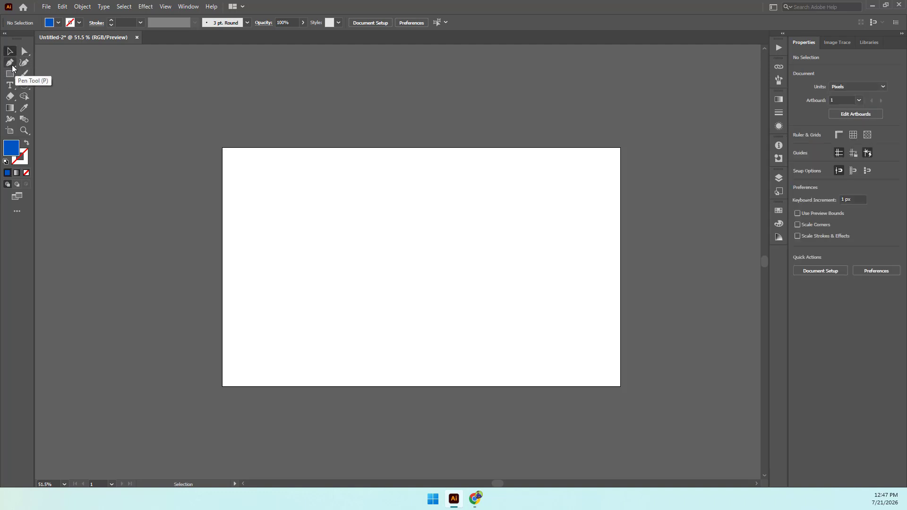
left_click(16, 64)
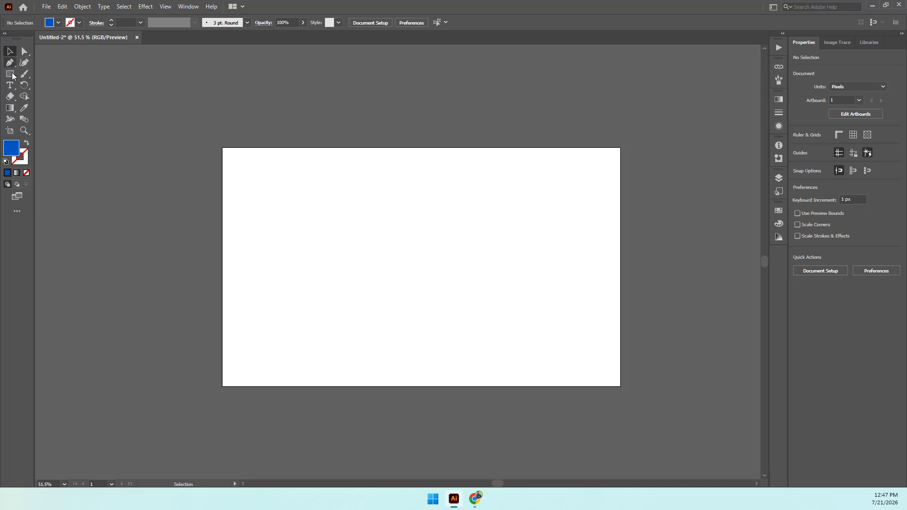
left_click(11, 86)
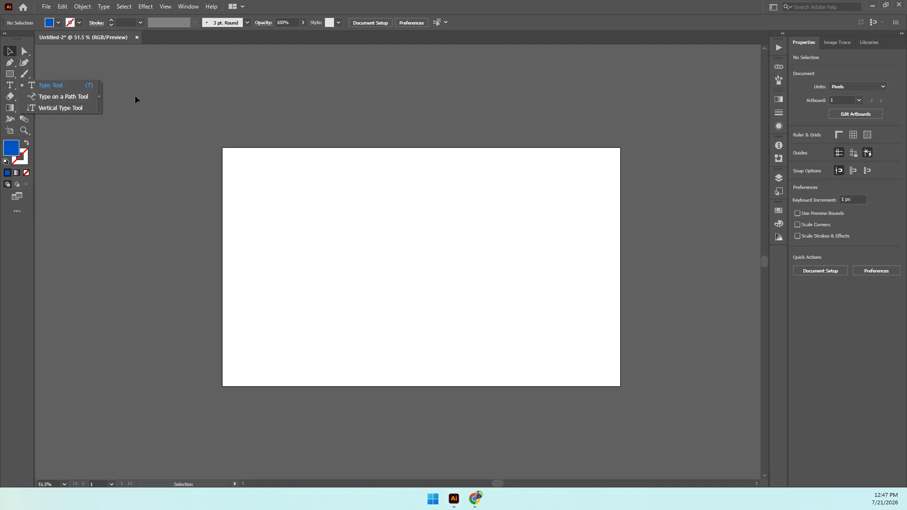
Open the toolbar editor and remove the Group Selection and Lasso tools from the Direct Selection group.
left_click(13, 213)
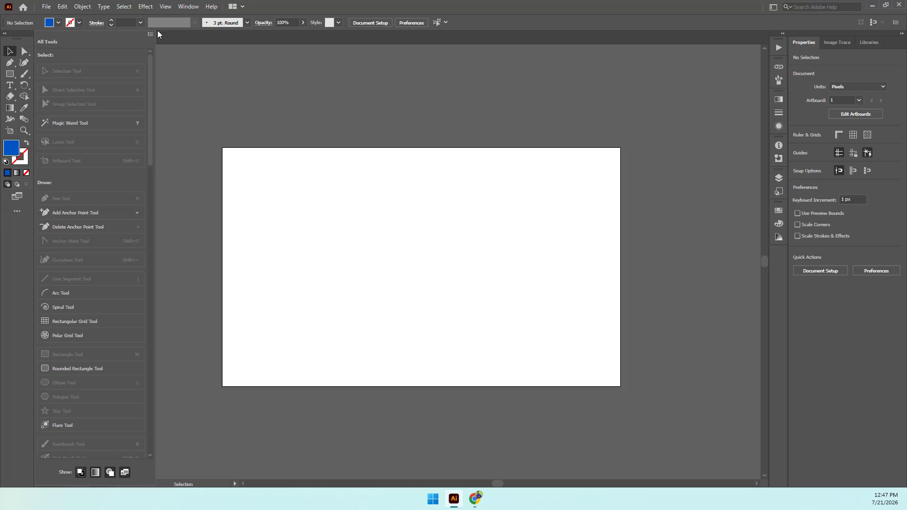
left_click(24, 55)
left_click(58, 65)
mouse_move(25, 53)
left_mouse_down()
mouse_move(108, 102)
mouse_move(91, 78)
left_mouse_up()
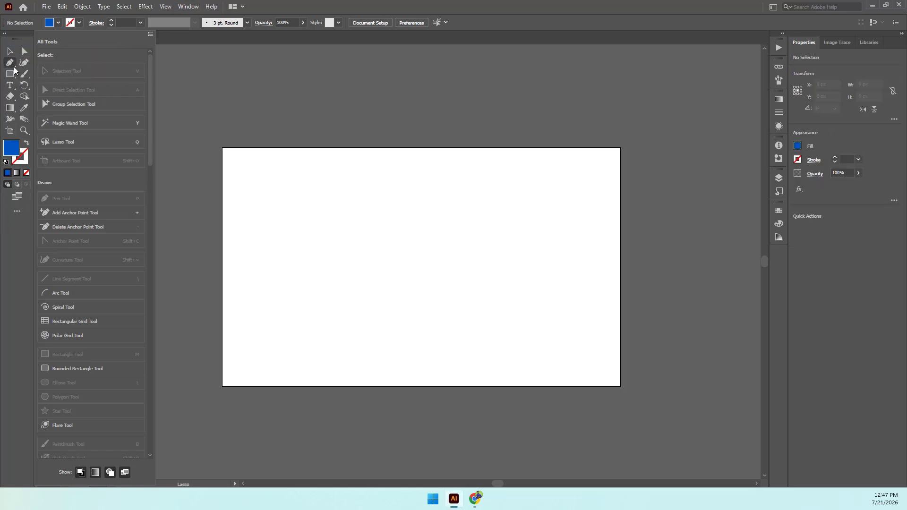
Remove the Anchor Point and Curvature tools from the toolbar, leaving only the Pen tool in its group.
left_click(14, 66)
left_click(42, 74)
left_click_drag(13, 64, 89, 113)
Split the Rectangle and Ellipse tools into their own toolbar slots, and remove the Shape Builder and Gradient tools.
left_click(24, 63)
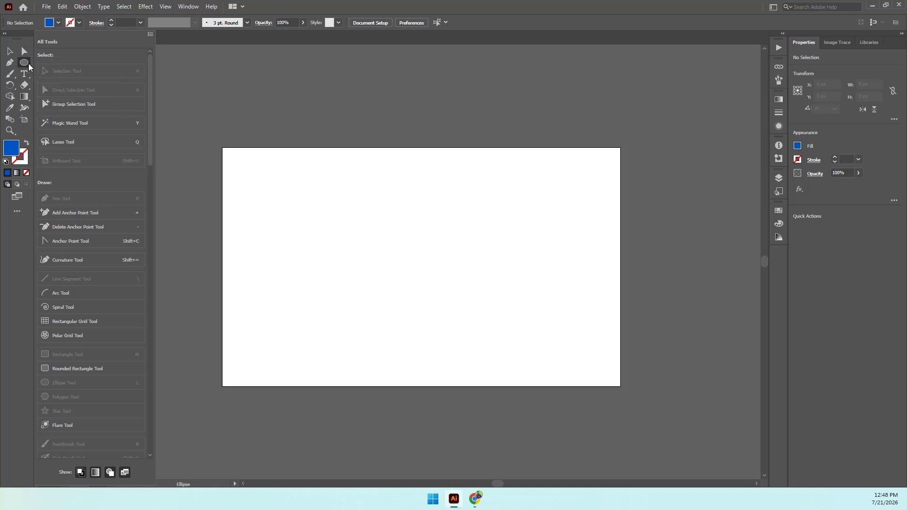
mouse_move(27, 66)
left_mouse_down()
mouse_move(25, 79)
mouse_move(9, 75)
mouse_move(25, 66)
left_mouse_up()
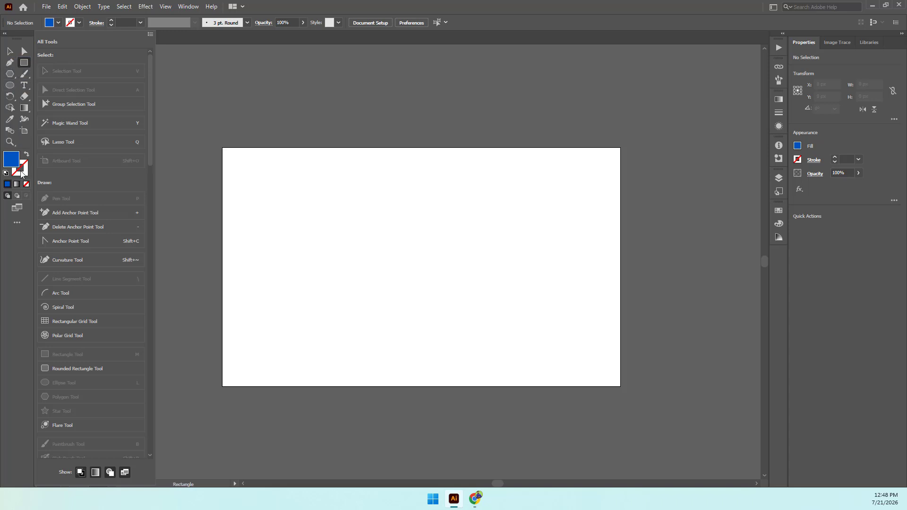
left_click(19, 224)
left_click(19, 224)
left_click_drag(24, 107, 62, 125)
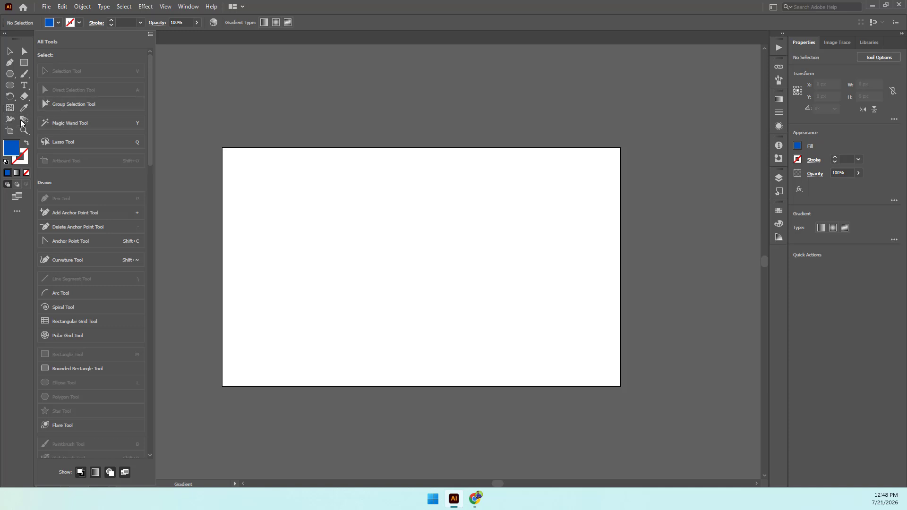
Review the tools grouped under Rotate in the customised toolbar, and remove the Blend tool from the toolbar.
left_click(17, 211)
left_click(24, 62)
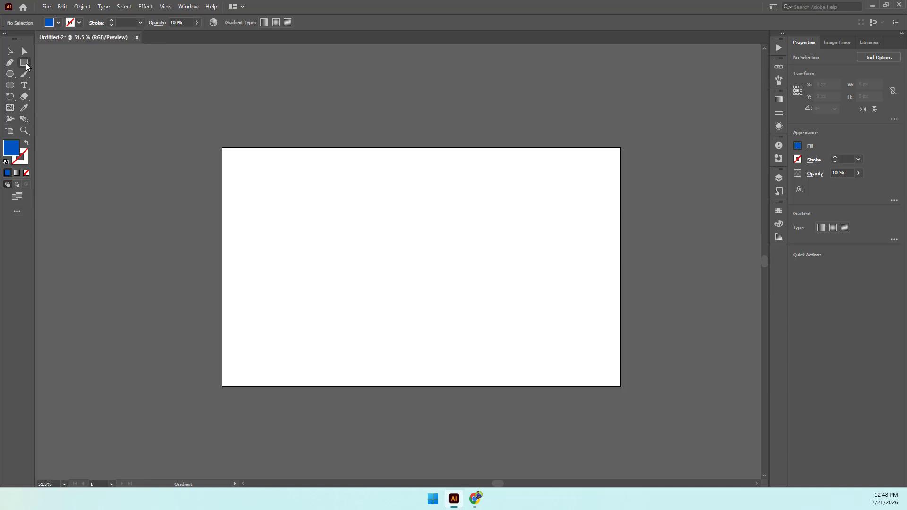
left_click(24, 107)
left_click(24, 119)
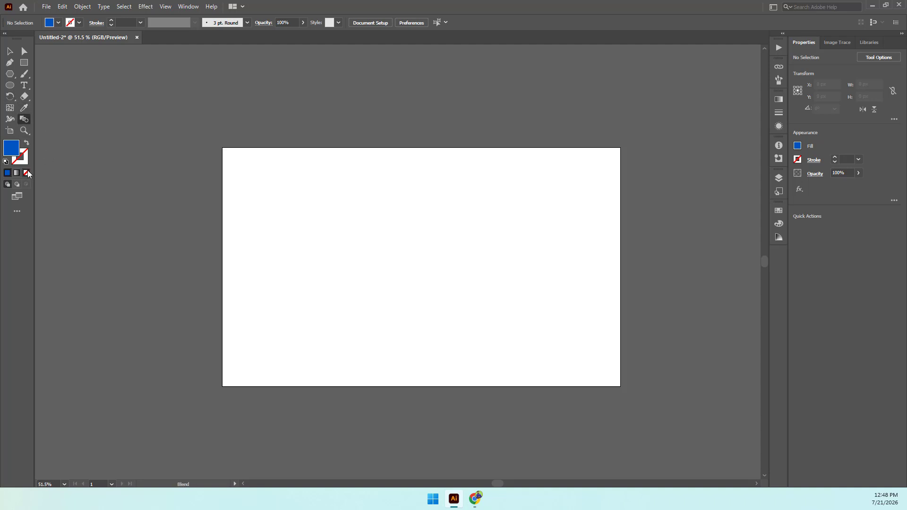
left_click(10, 97)
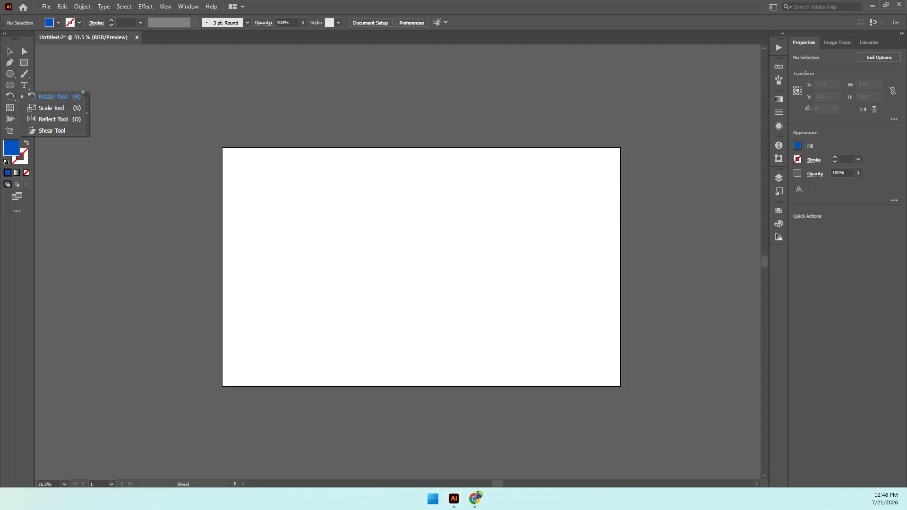
left_click(17, 212)
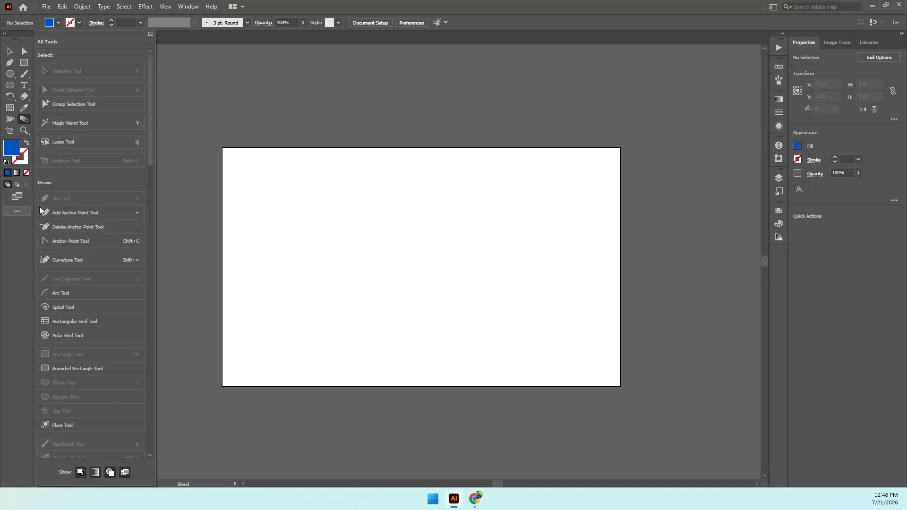
left_click_drag(24, 119, 57, 118)
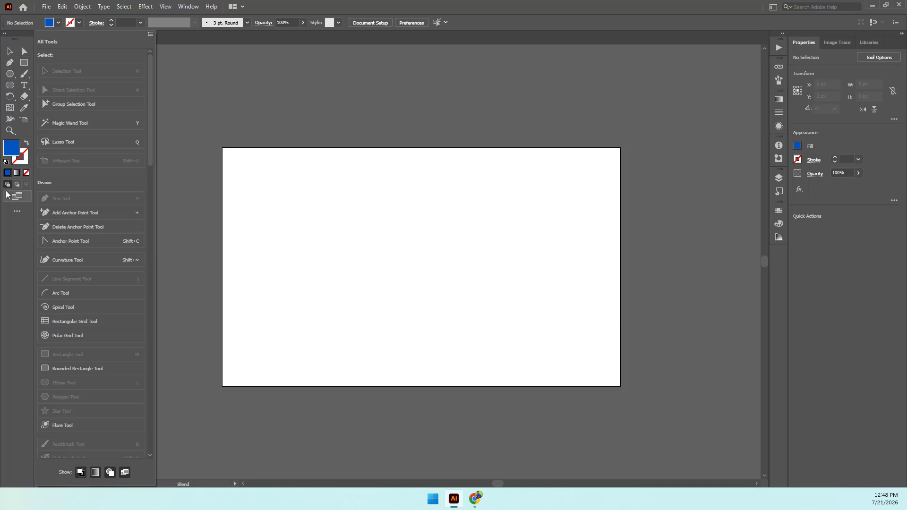
Reset the toolbar to its default tools and activate the Selection tool.
left_click(150, 34)
left_click(180, 38)
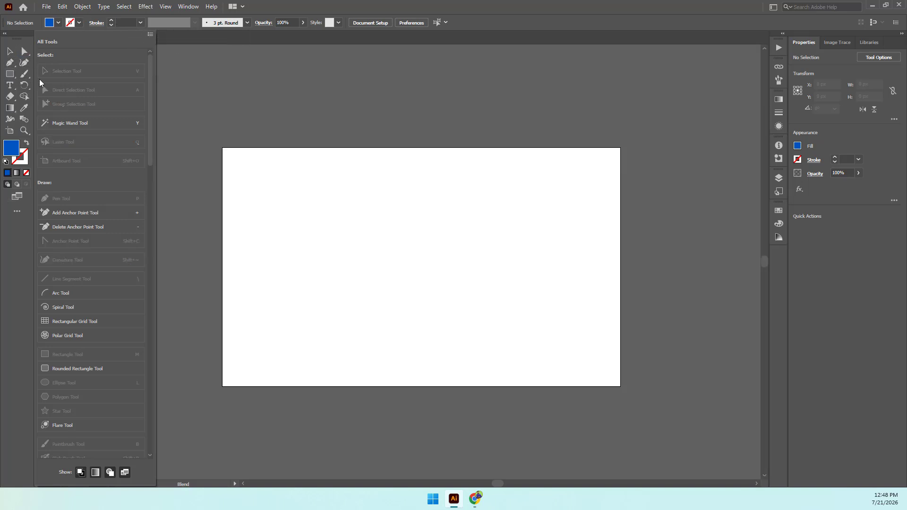
left_click(9, 51)
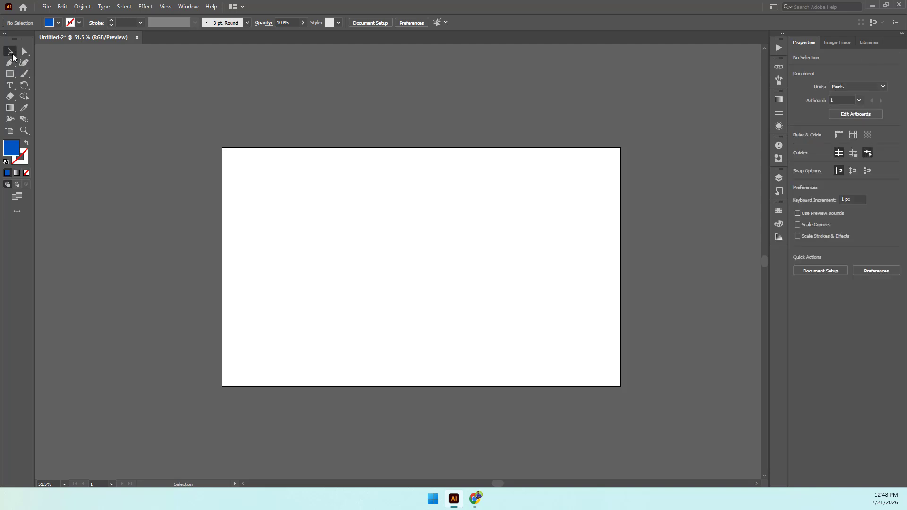
Reopen the toolbar editor and take the Group Selection and Lasso tools out of the Direct Selection group.
left_click(17, 211)
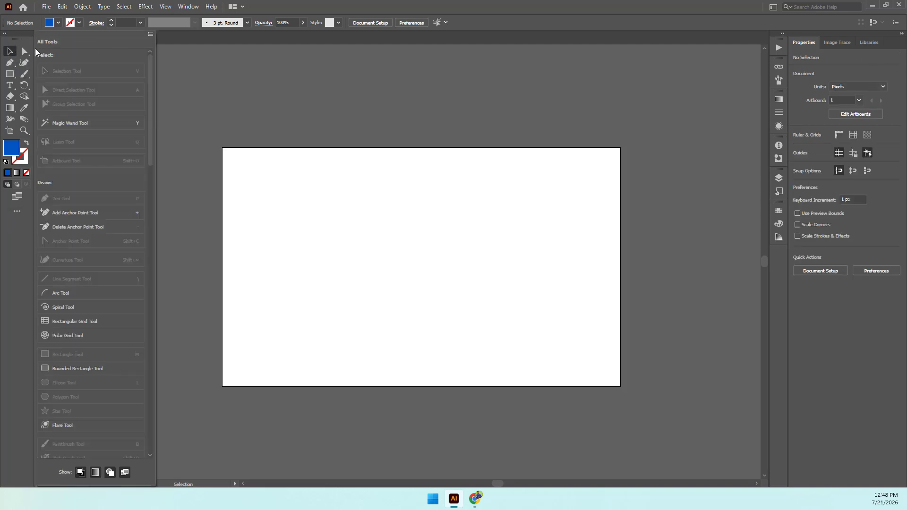
left_click(24, 52)
left_click(78, 62)
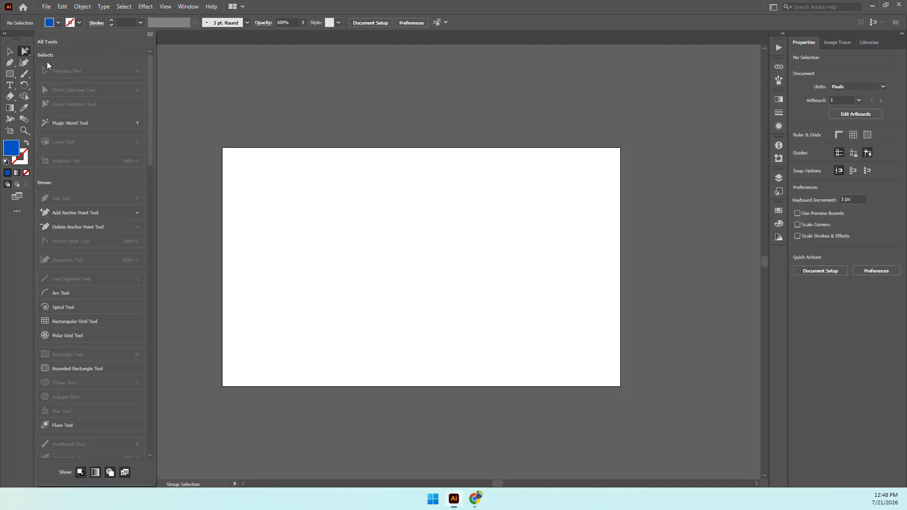
left_click(24, 51)
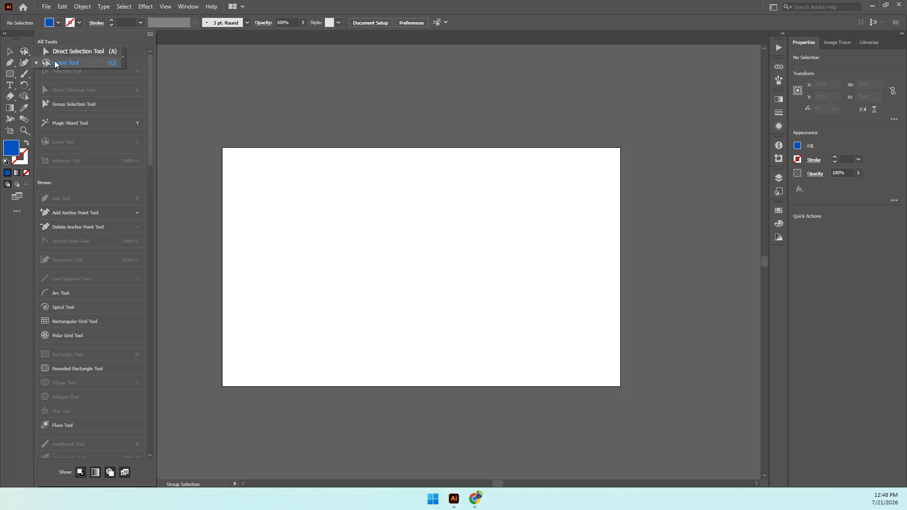
left_click(55, 63)
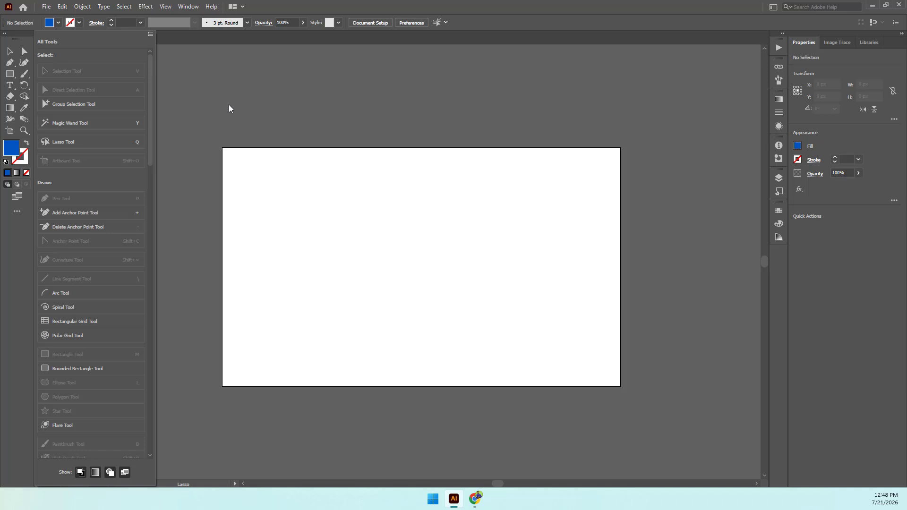
Take the Anchor Point tool out of the Pen group and remove the Curvature tool from the toolbar.
left_click(9, 63)
left_click(40, 72)
left_click_drag(23, 66, 95, 99)
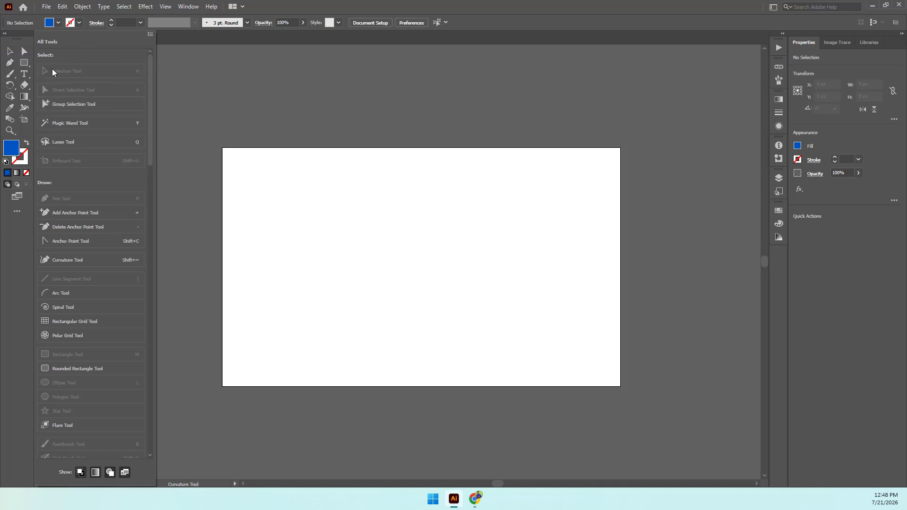
Remove the Line Segment, Paintbrush, Rotate and Scale tools from the toolbar, and give the Ellipse, Polygon and Star tools their own slots.
left_click_drag(24, 62, 100, 96)
mouse_move(24, 86)
left_mouse_down()
mouse_move(71, 114)
mouse_move(69, 104)
mouse_move(73, 129)
left_mouse_up()
mouse_move(24, 90)
left_mouse_down()
mouse_move(56, 99)
mouse_move(5, 99)
mouse_move(20, 172)
mouse_move(91, 117)
left_mouse_up()
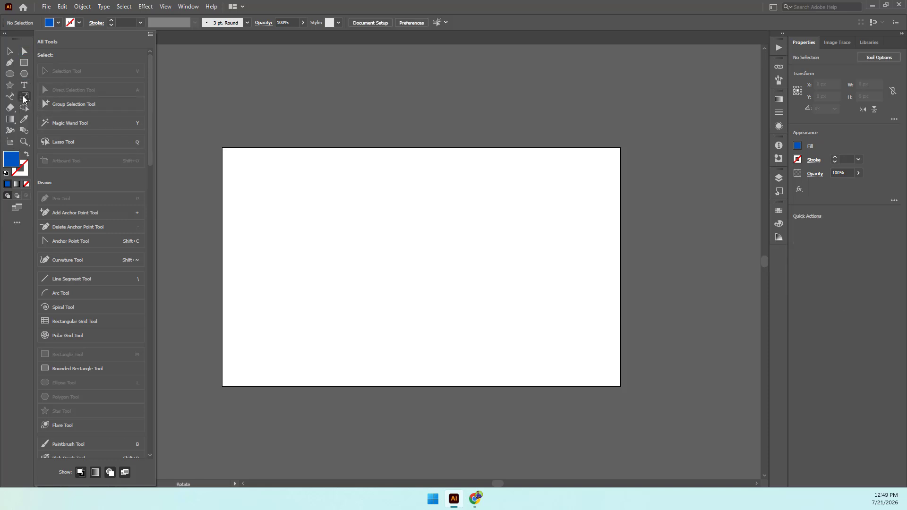
mouse_move(24, 97)
left_mouse_down()
mouse_move(54, 111)
mouse_move(4, 112)
mouse_move(52, 119)
left_mouse_up()
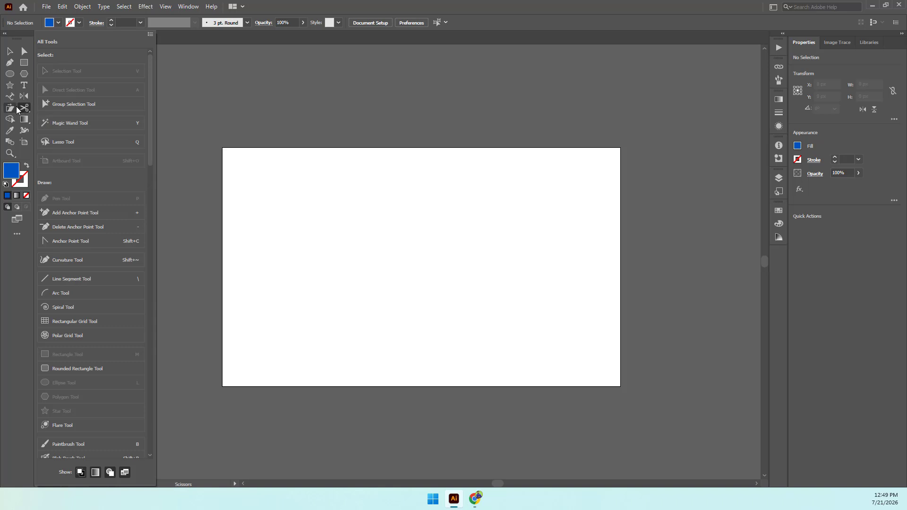
Separate the Scissors tool from the Eraser group and the Mesh tool from the Gradient group into their own toolbar slots.
mouse_move(24, 111)
left_mouse_down()
mouse_move(63, 121)
mouse_move(3, 122)
mouse_move(81, 116)
mouse_move(7, 124)
left_mouse_up()
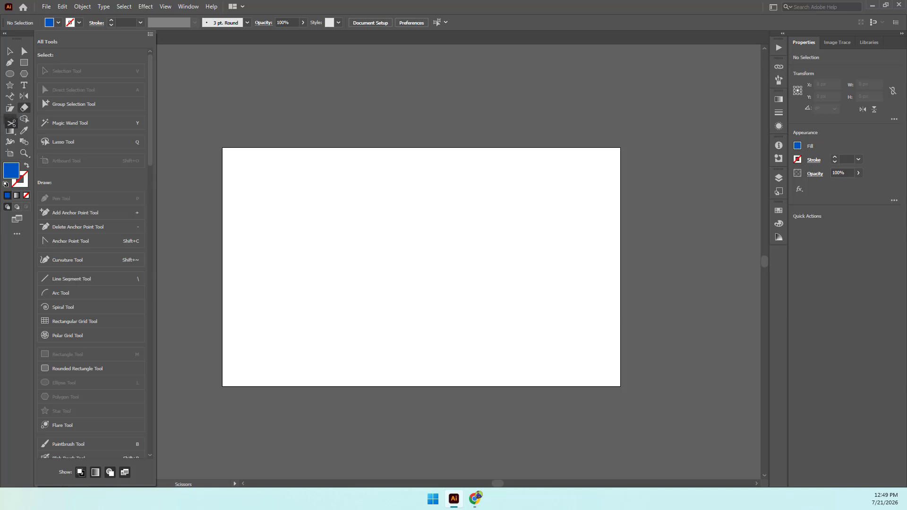
left_click_drag(15, 126, 17, 121)
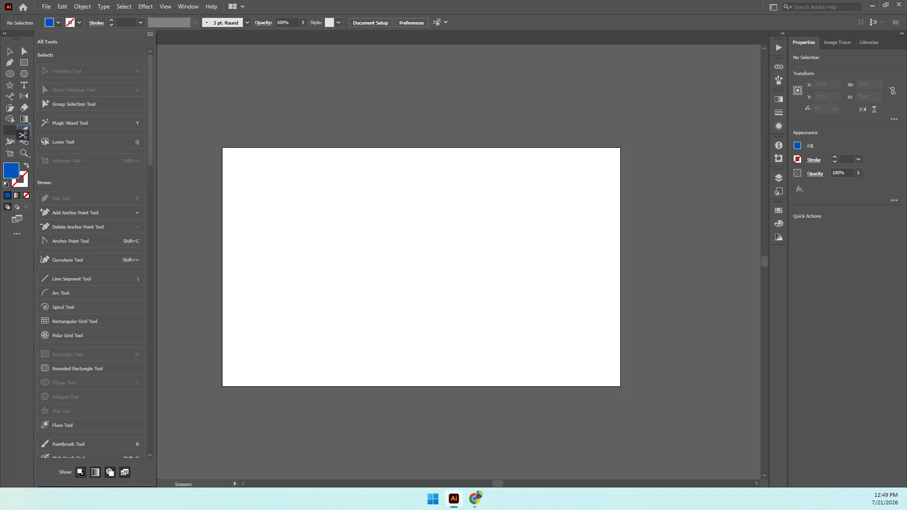
left_click_drag(26, 134, 20, 136)
left_click_drag(15, 136, 7, 128)
left_click(24, 119)
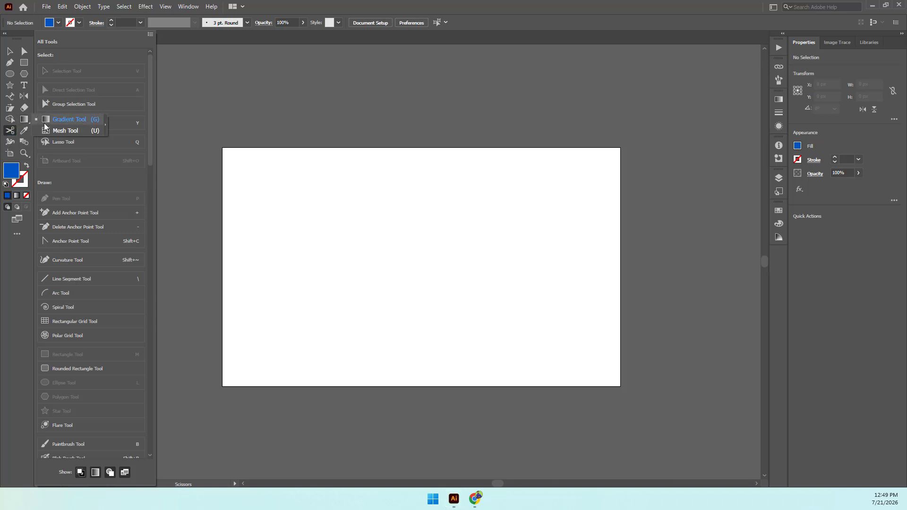
left_click(46, 128)
left_click_drag(26, 120, 7, 129)
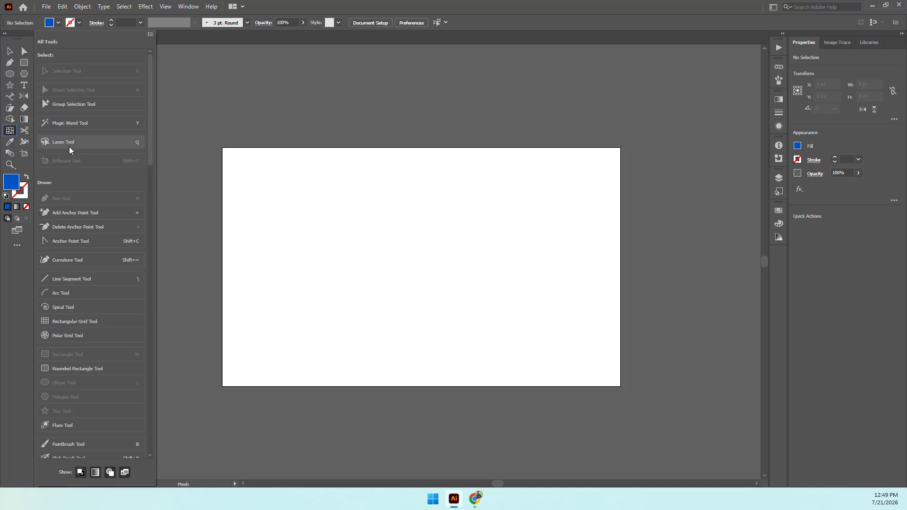
Remove the Blend, Hand and Zoom tools from the toolbar, and add the Magic Wand, Add Anchor Point and Delete Anchor Point tools.
left_click(23, 142)
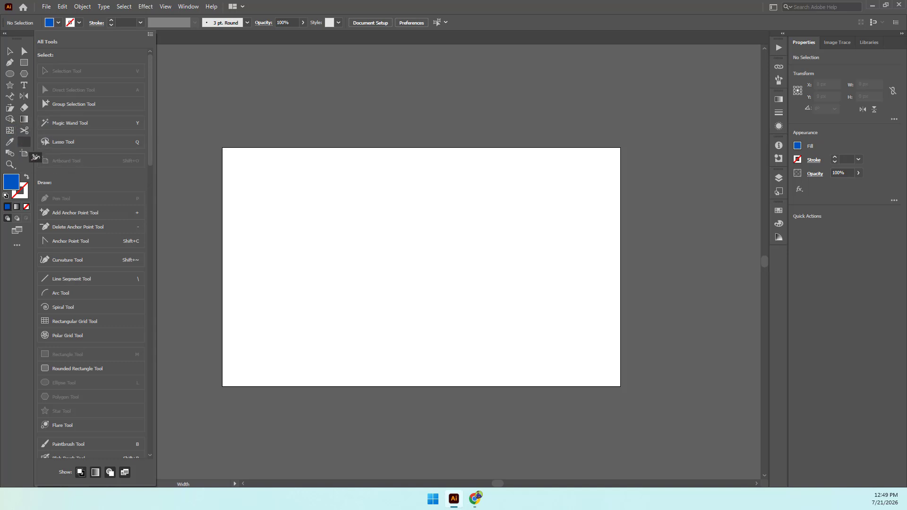
left_click_drag(9, 164, 81, 185)
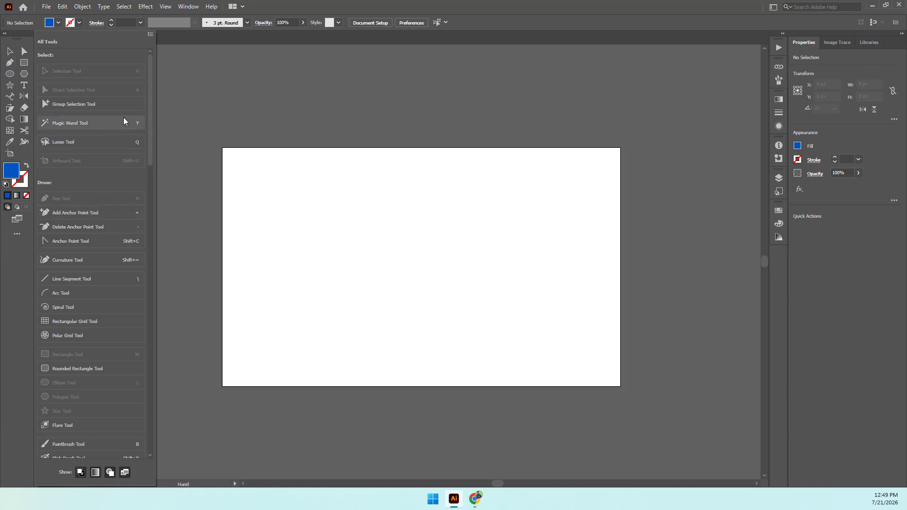
left_click_drag(106, 126, 24, 153)
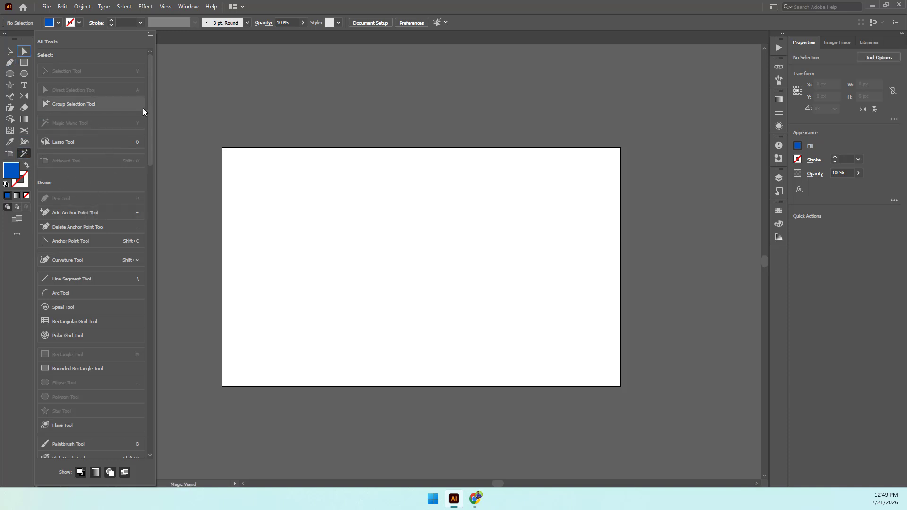
left_click_drag(75, 214, 24, 164)
Add the Free Transform and Puppet Warp tools to the toolbar in separate slots and close the toolbar editor.
scroll(110, 266, "down", 10)
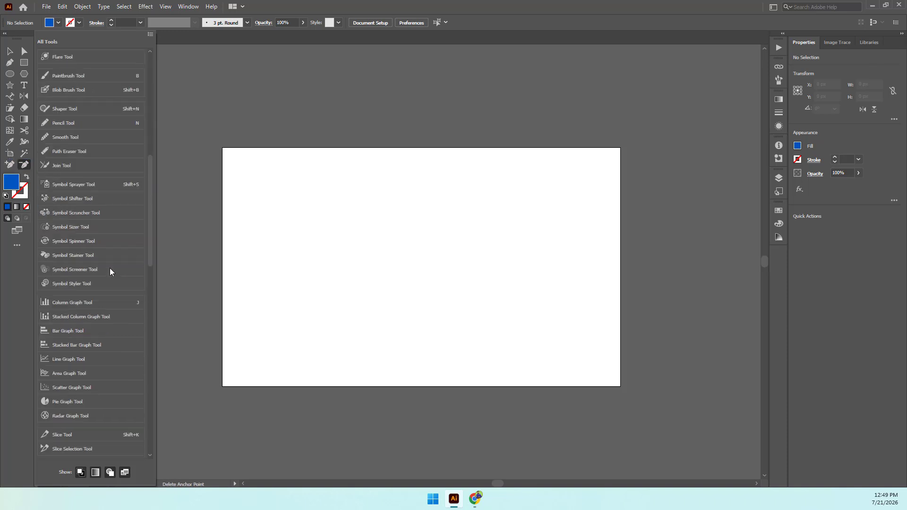
scroll(109, 267, "down", 5)
scroll(78, 213, "down", 5)
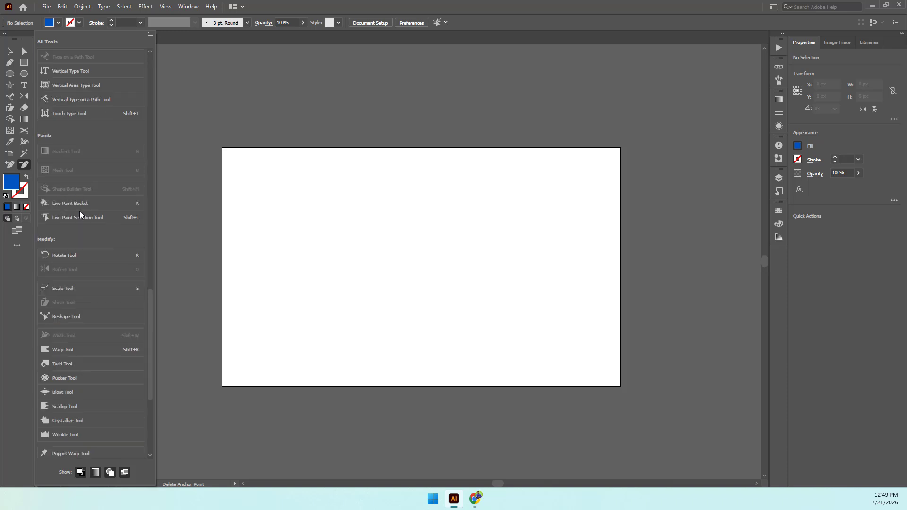
scroll(79, 213, "down", 3)
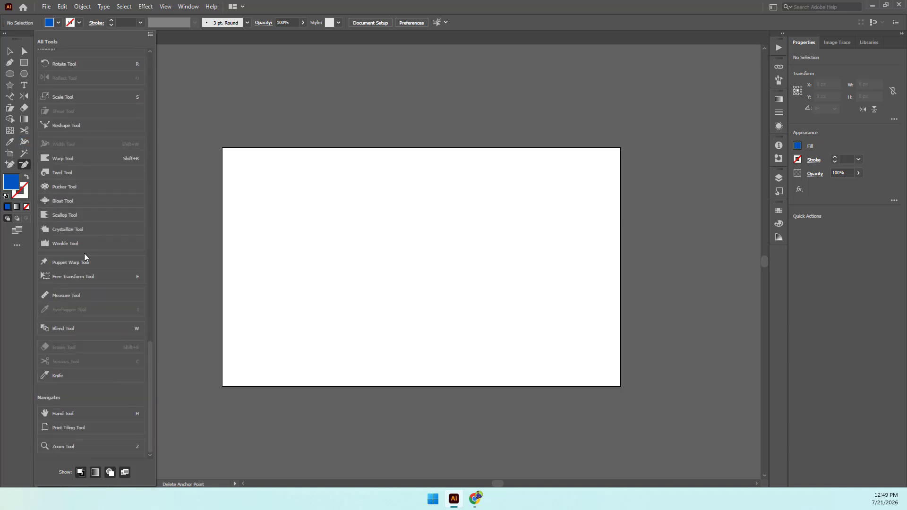
left_click_drag(85, 277, 10, 176)
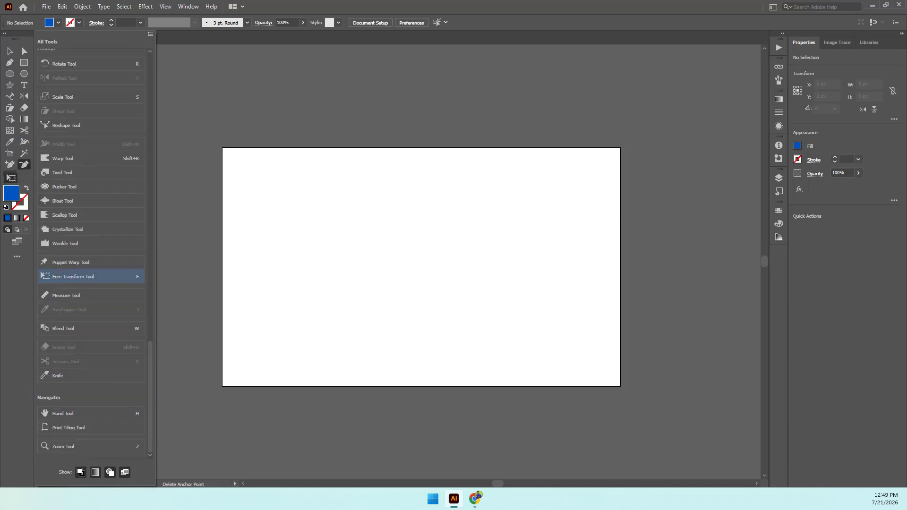
left_click_drag(81, 265, 23, 175)
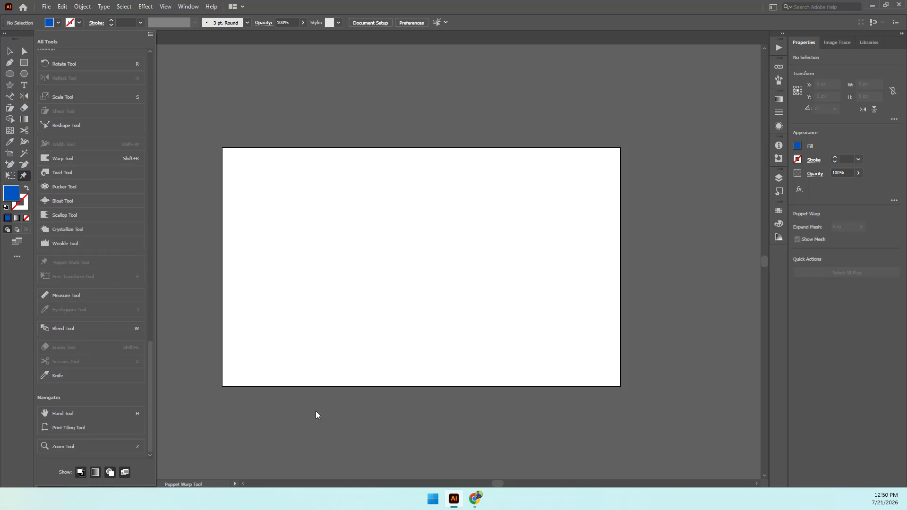
left_click(27, 258)
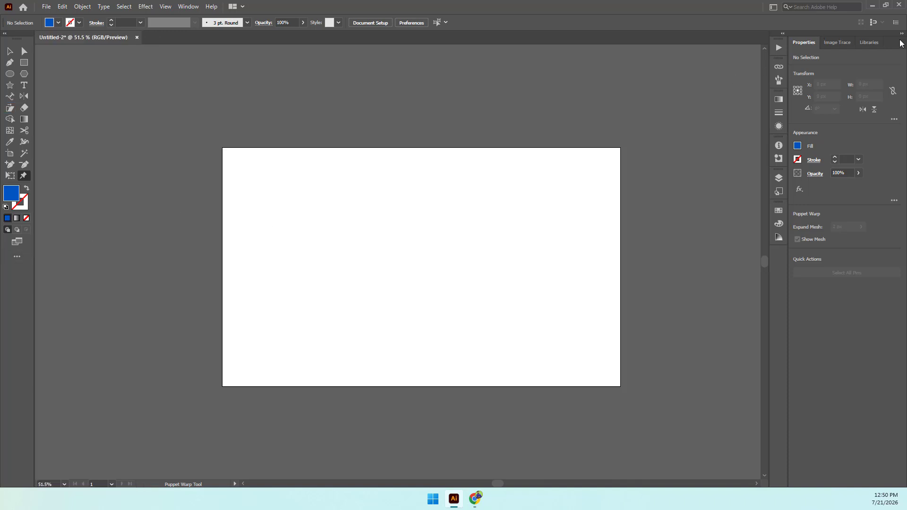
Undock the Properties panel group and every collapsed panel icon from the side dock as separate floating panels.
left_click_drag(901, 43, 830, 62)
left_click_drag(898, 46, 831, 45)
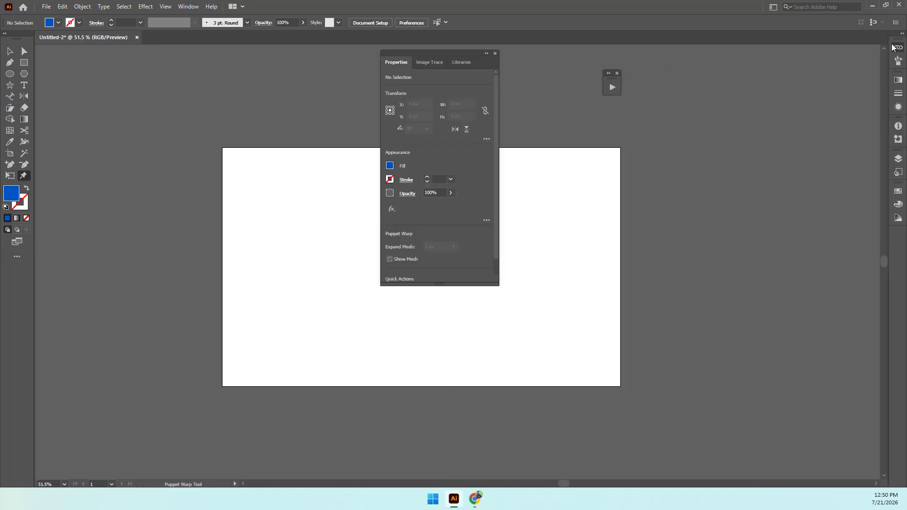
left_click_drag(898, 48, 692, 134)
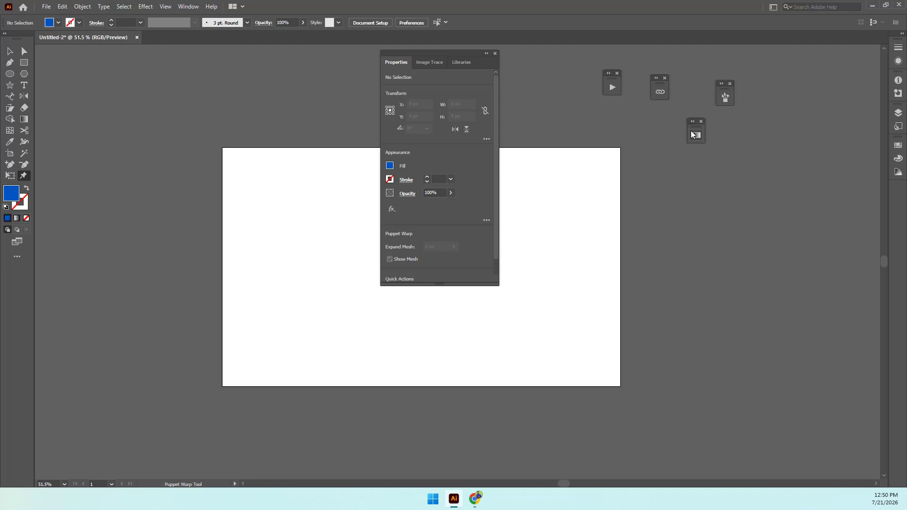
left_click_drag(898, 48, 661, 198)
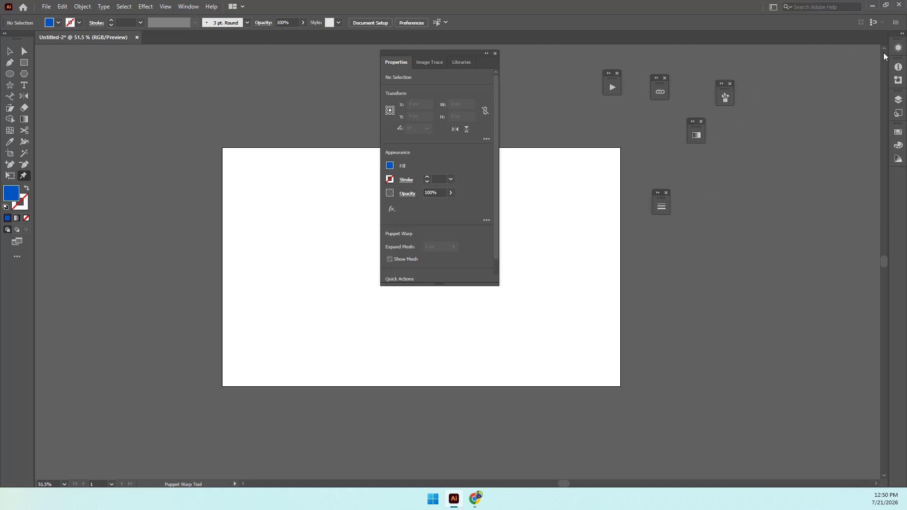
left_click_drag(897, 48, 629, 160)
left_click_drag(898, 48, 824, 92)
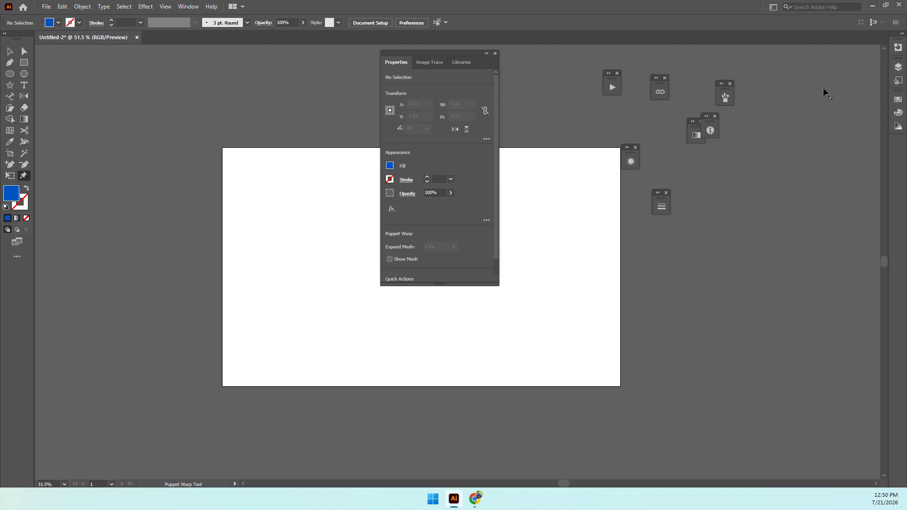
left_click_drag(898, 48, 786, 214)
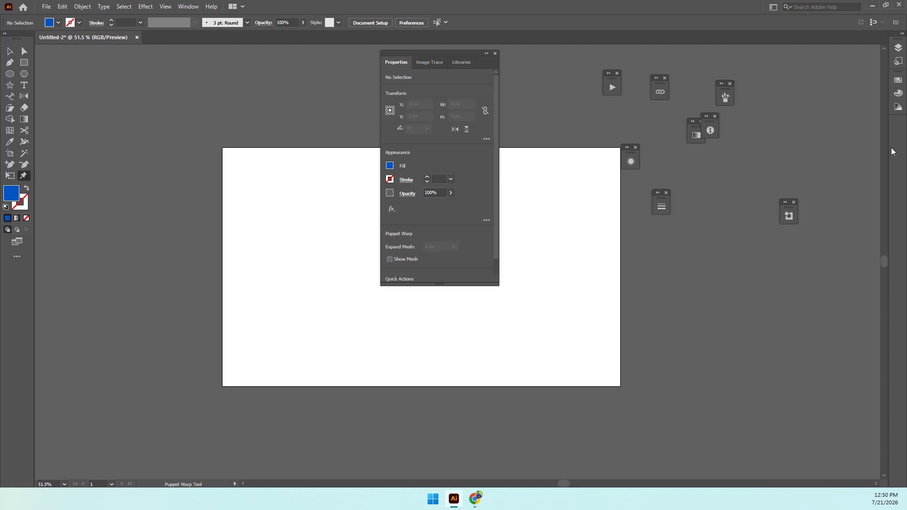
left_click_drag(898, 48, 788, 142)
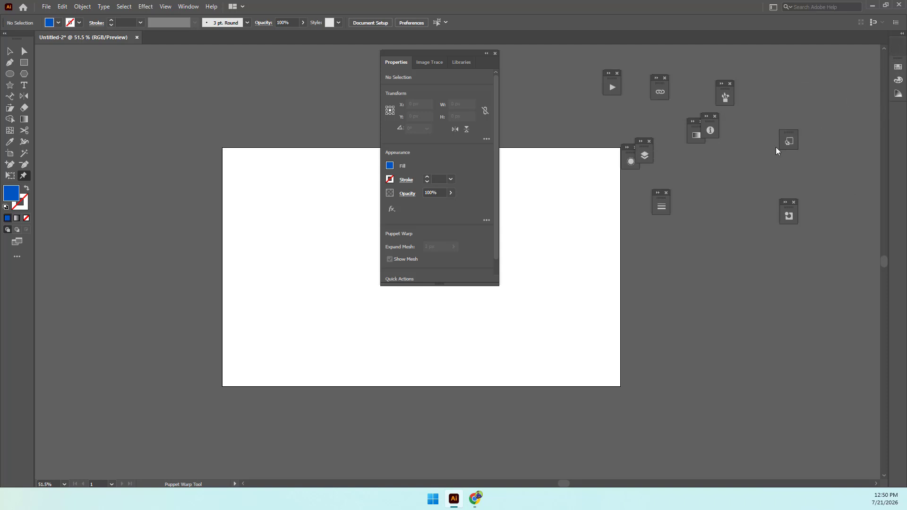
left_click_drag(903, 48, 855, 77)
left_click_drag(894, 49, 770, 106)
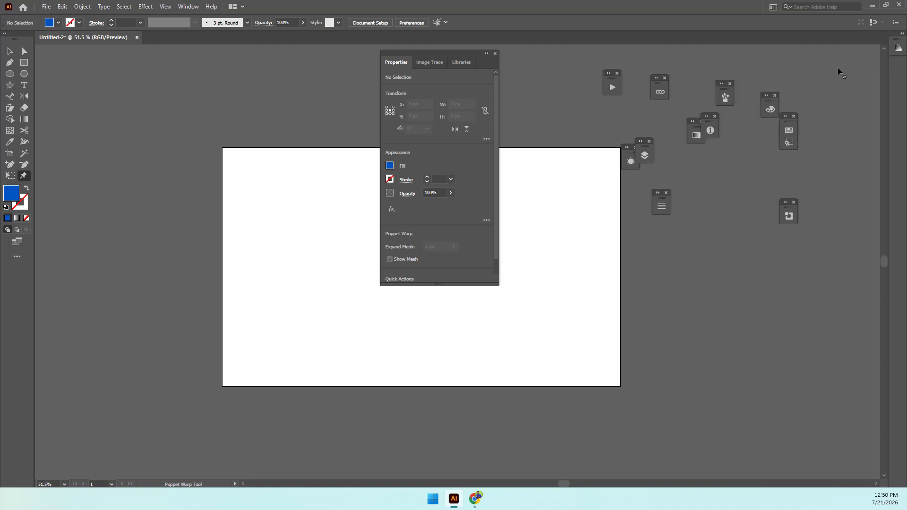
left_click_drag(899, 51, 794, 71)
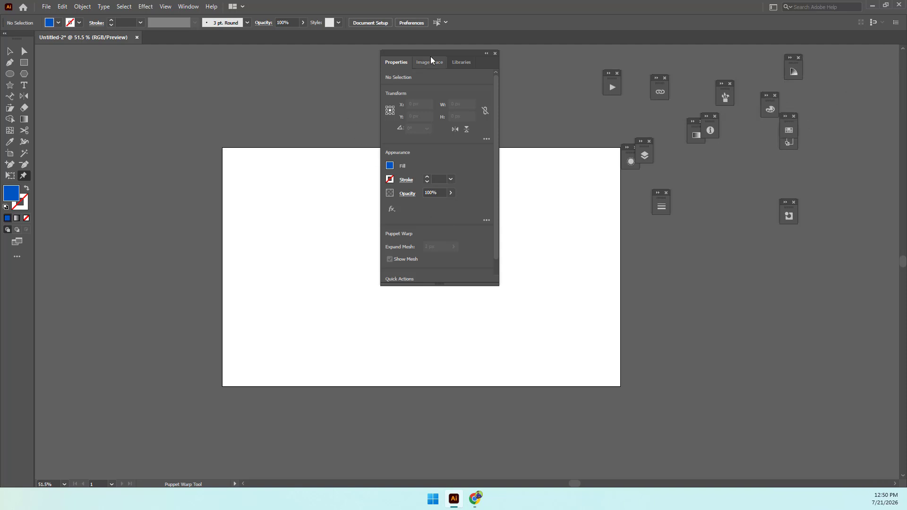
Split Image Trace and Libraries from the Properties group into separate floating panels, and collapse Libraries and Properties to icons.
left_click_drag(431, 62, 525, 182)
left_click_drag(425, 62, 668, 277)
left_click_drag(725, 283, 723, 237)
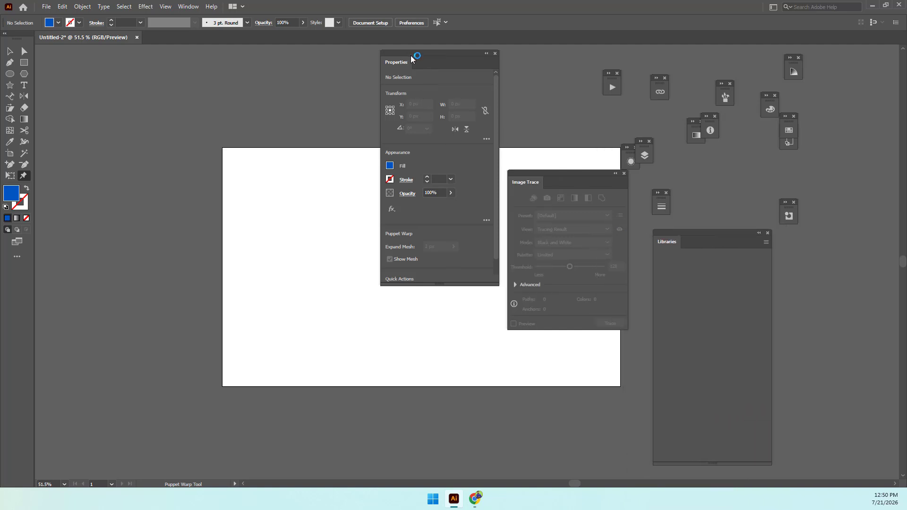
left_click_drag(415, 59, 398, 160)
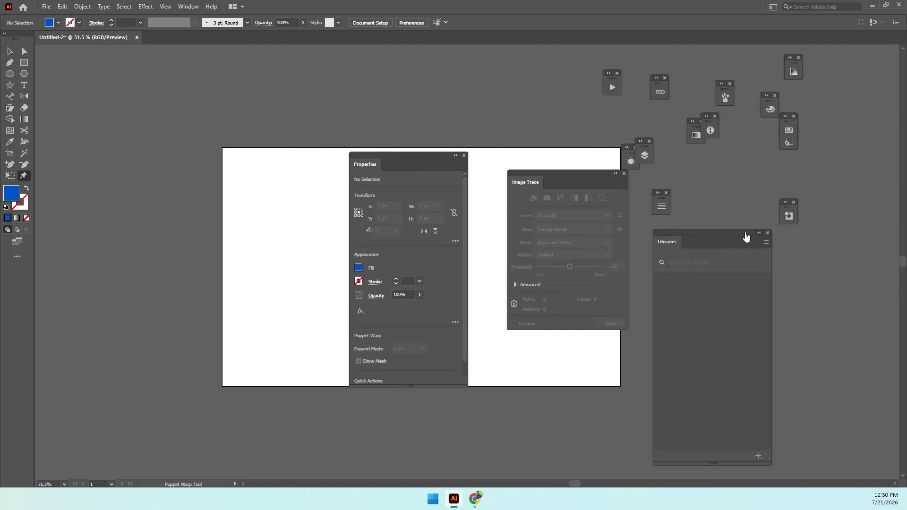
left_click(759, 233)
left_click(454, 156)
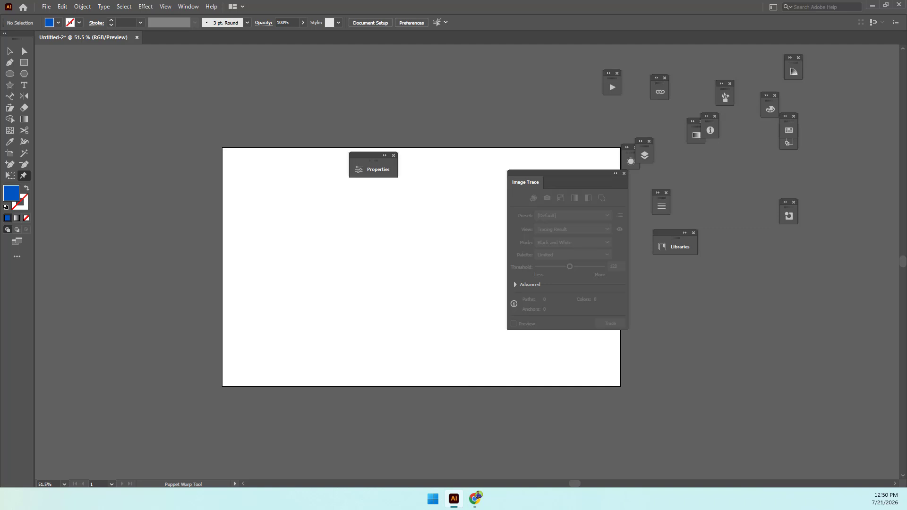
Open the Color, Color Guide and Swatches panels and place each as a separate floating panel around the artboard.
left_click(185, 8)
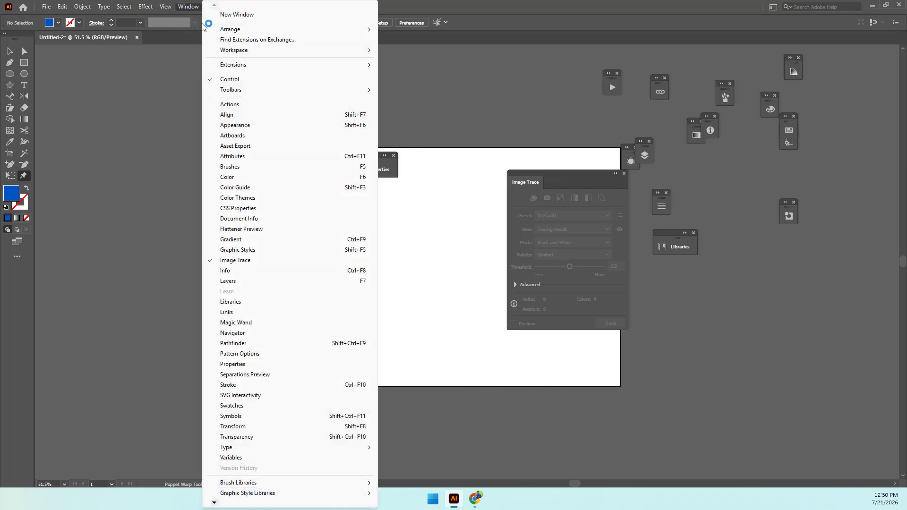
left_click(237, 177)
left_click_drag(661, 100, 431, 89)
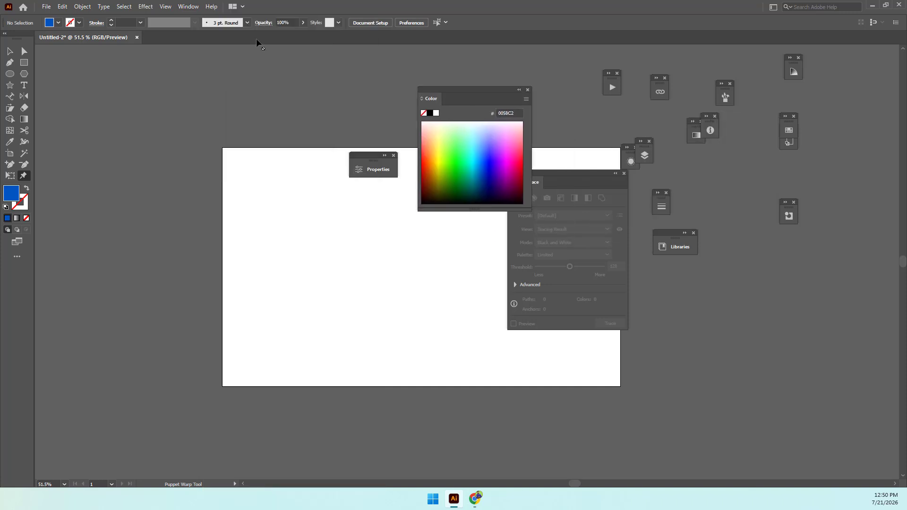
left_click(191, 8)
left_click(283, 187)
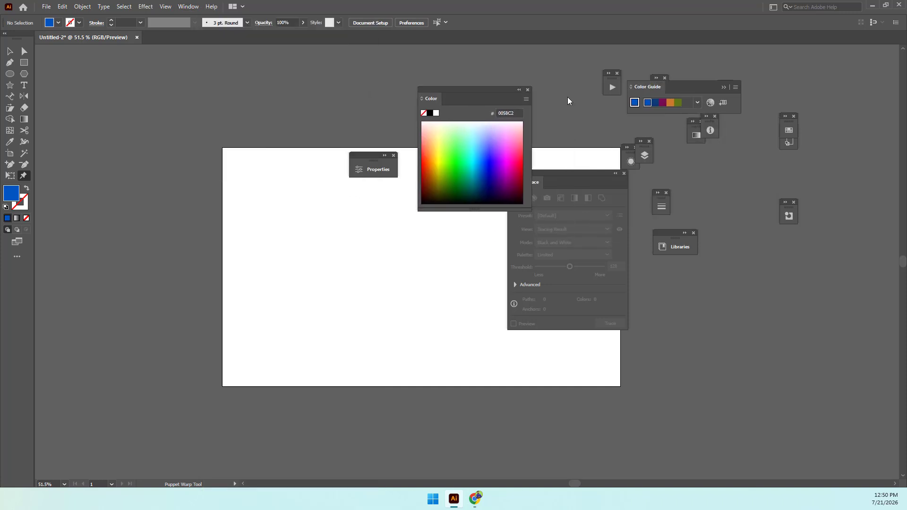
left_click_drag(649, 86, 362, 116)
left_click(188, 6)
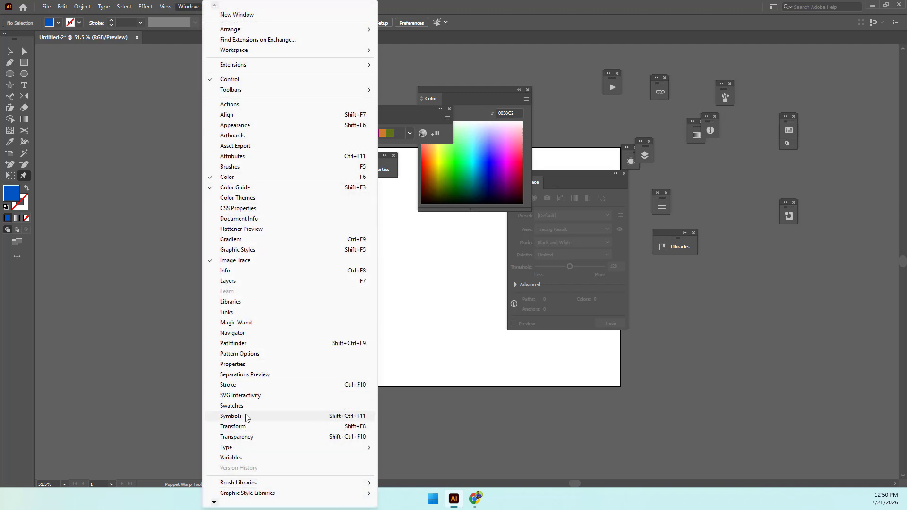
left_click(232, 405)
left_click_drag(719, 128, 358, 232)
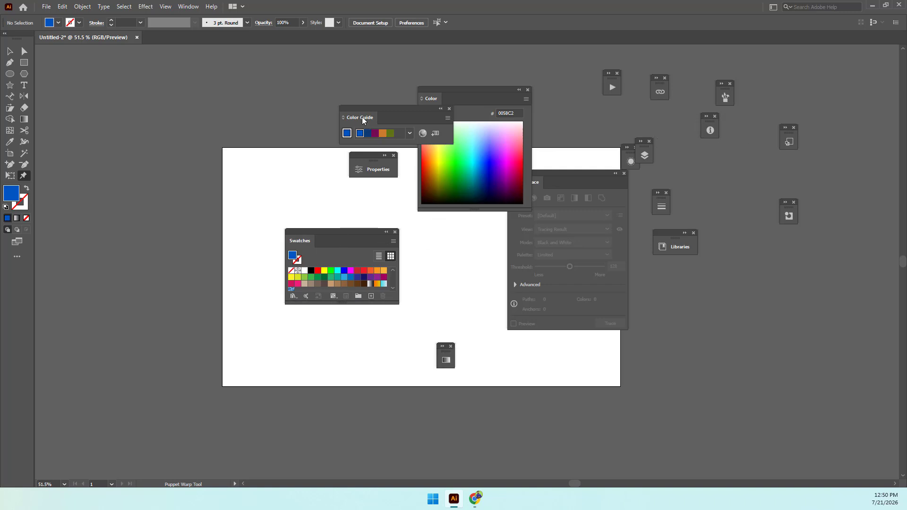
Try docking the Color Guide panel beside the document and switching it between icon and expanded view.
left_click_drag(349, 116, 893, 56)
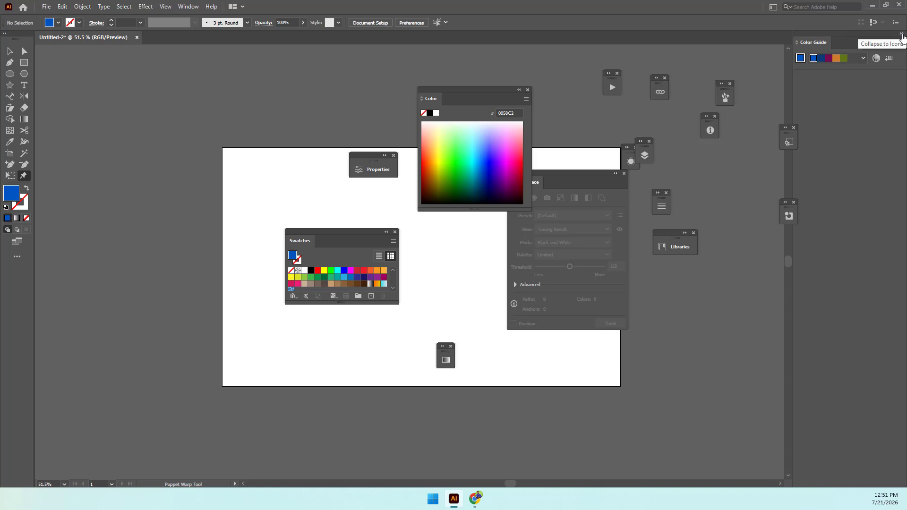
left_click(902, 35)
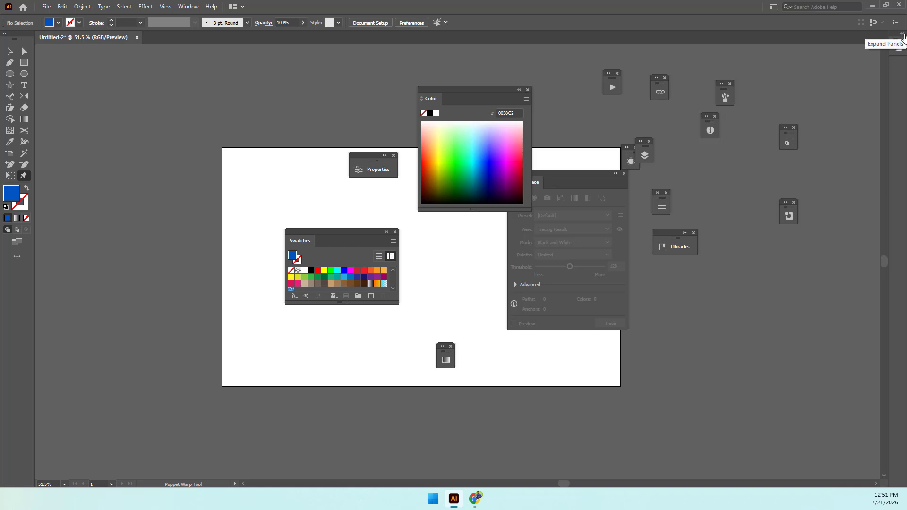
left_click(902, 35)
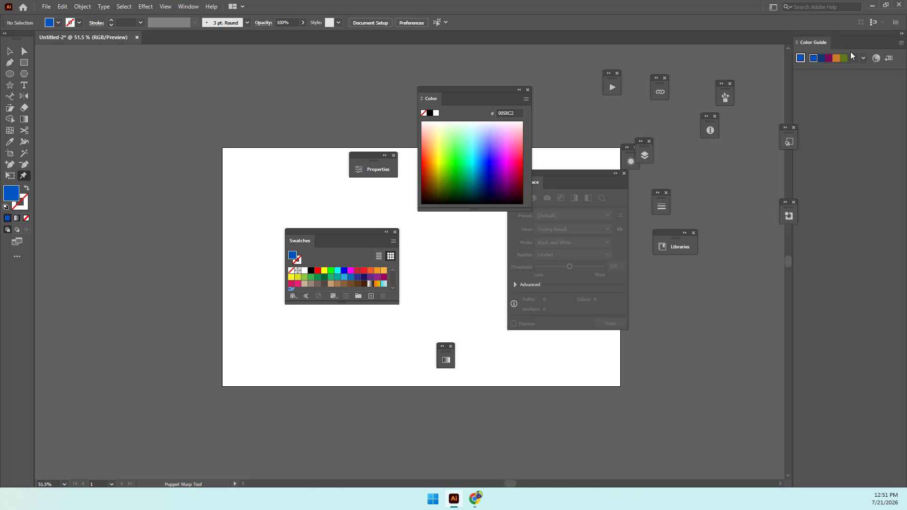
left_click(902, 34)
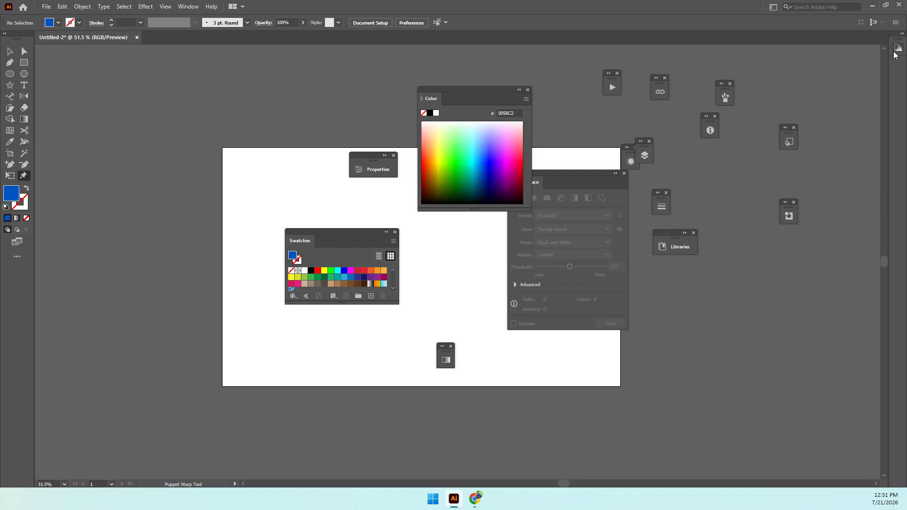
left_click_drag(899, 49, 779, 84)
Dock the Color and Color Guide panels in the side dock as separate collapsed icons, with Color Guide below Color.
left_click_drag(433, 99, 901, 44)
left_click(902, 34)
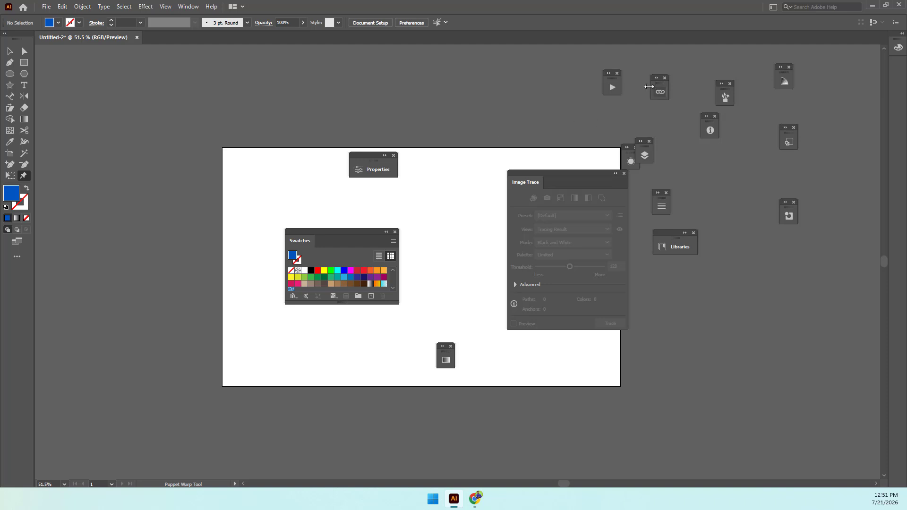
left_click_drag(784, 82, 882, 66)
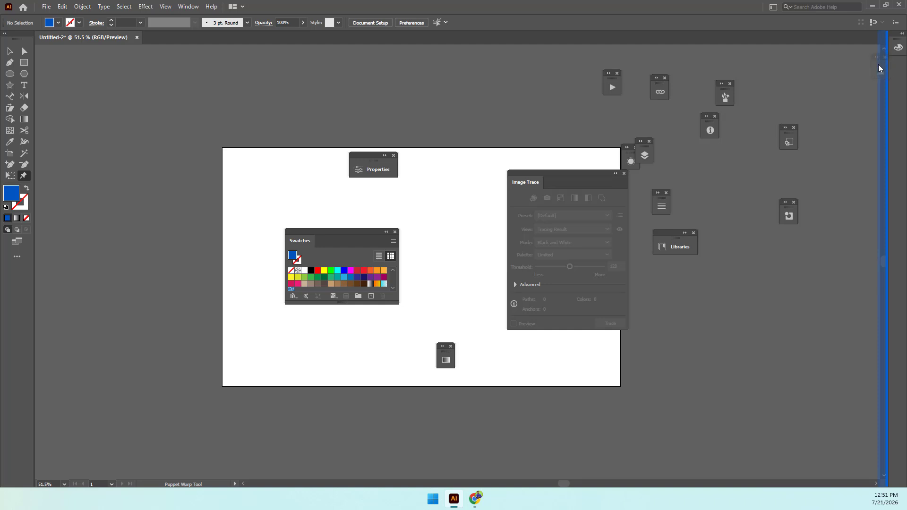
left_click_drag(879, 68, 896, 51)
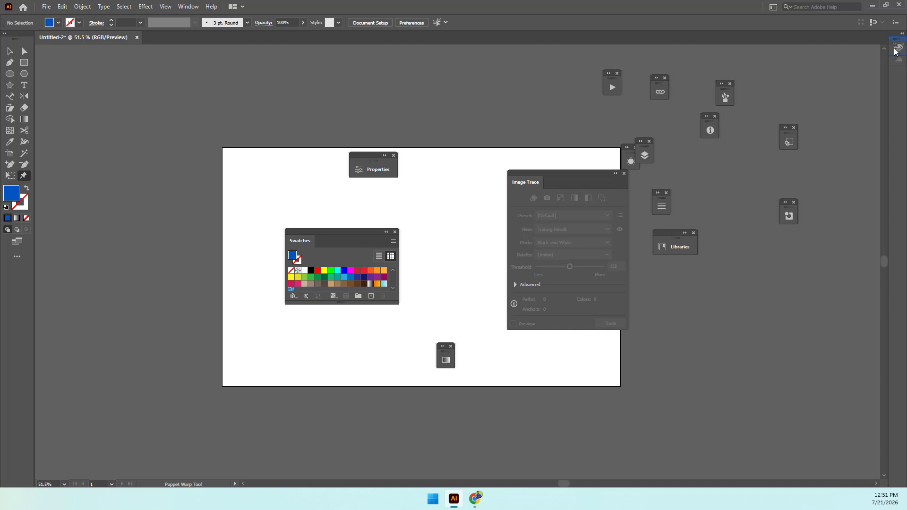
left_click(897, 45)
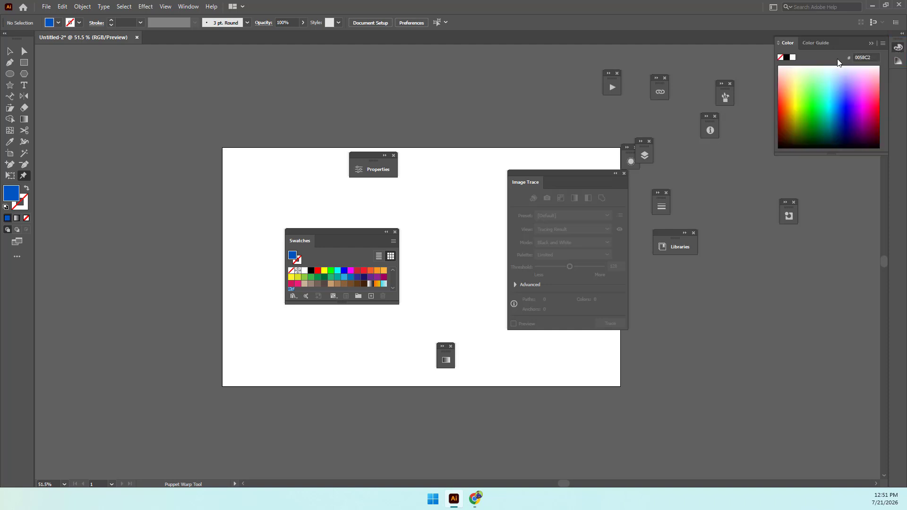
left_click(811, 44)
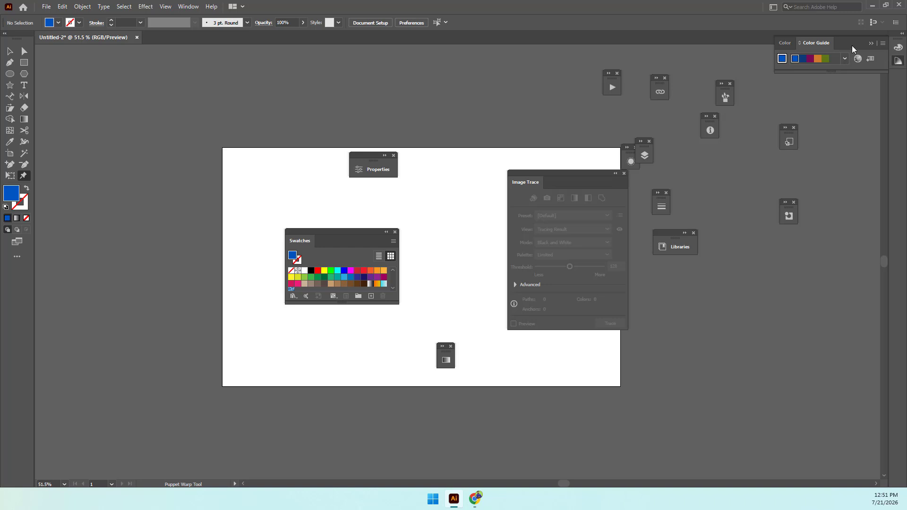
left_click_drag(811, 44, 898, 69)
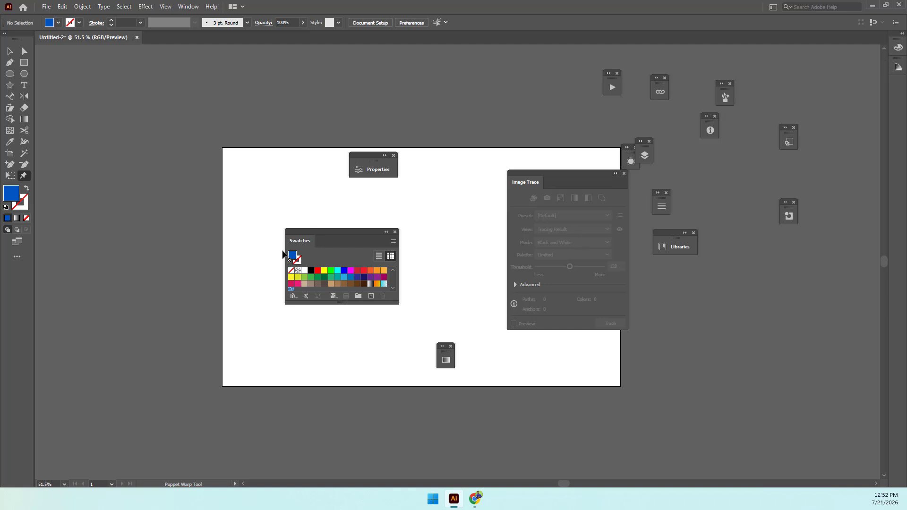
Dock the Swatches, Gradient, Stroke, Brushes and Layers panels as separate icons in that order below Color Guide.
left_click_drag(309, 239, 881, 89)
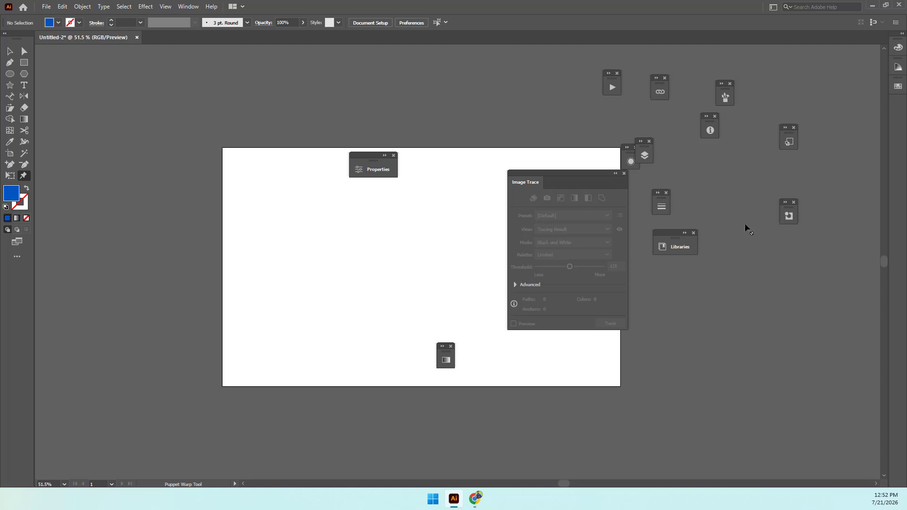
left_click_drag(446, 356, 892, 110)
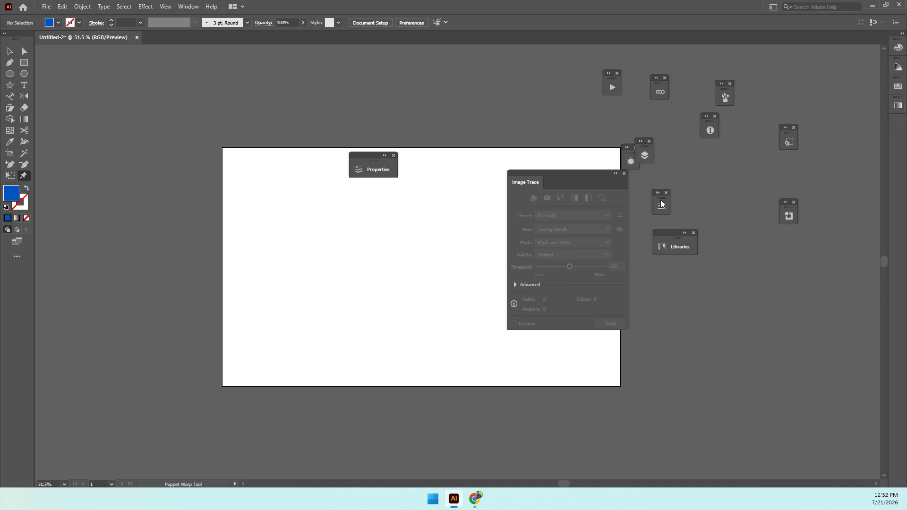
left_click_drag(661, 206, 894, 125)
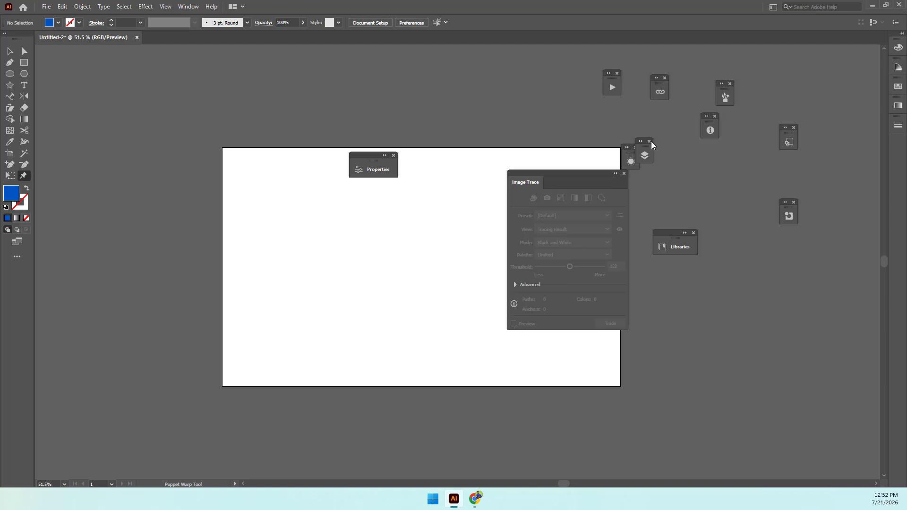
left_click_drag(725, 89, 894, 143)
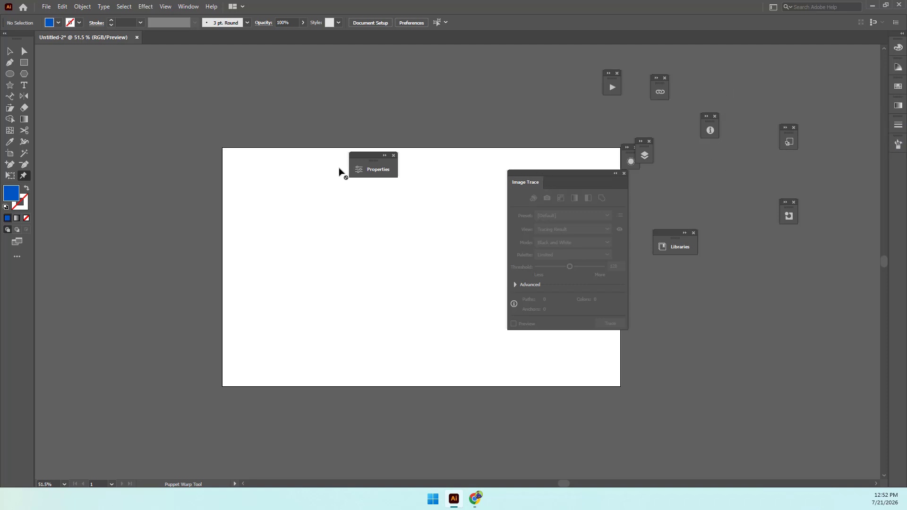
left_click(648, 141)
left_click_drag(903, 148, 899, 158)
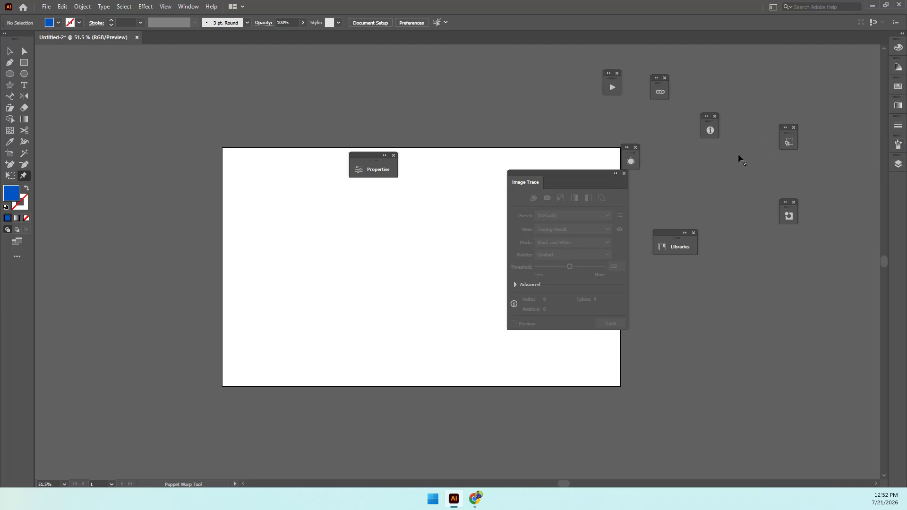
Open the Artboards and Character panels and dock each as a separate icon below Layers.
left_click(188, 6)
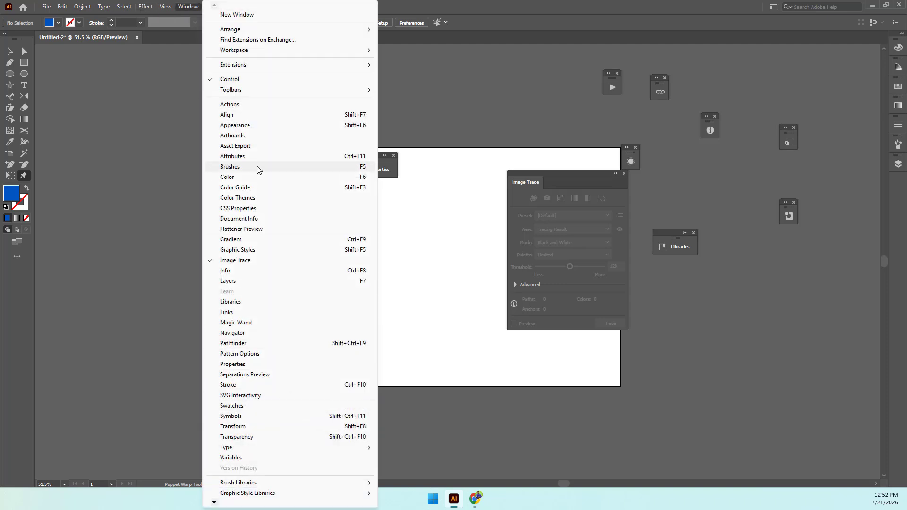
left_click(241, 136)
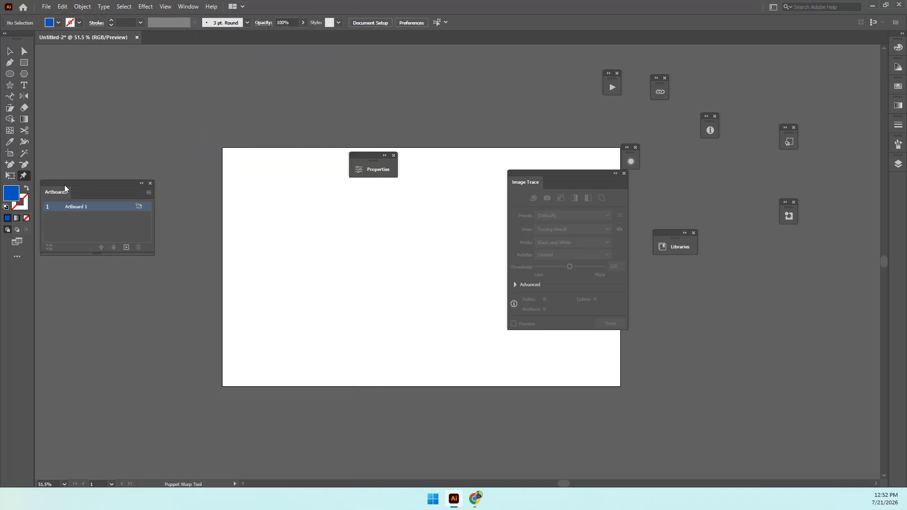
left_click_drag(67, 186, 873, 179)
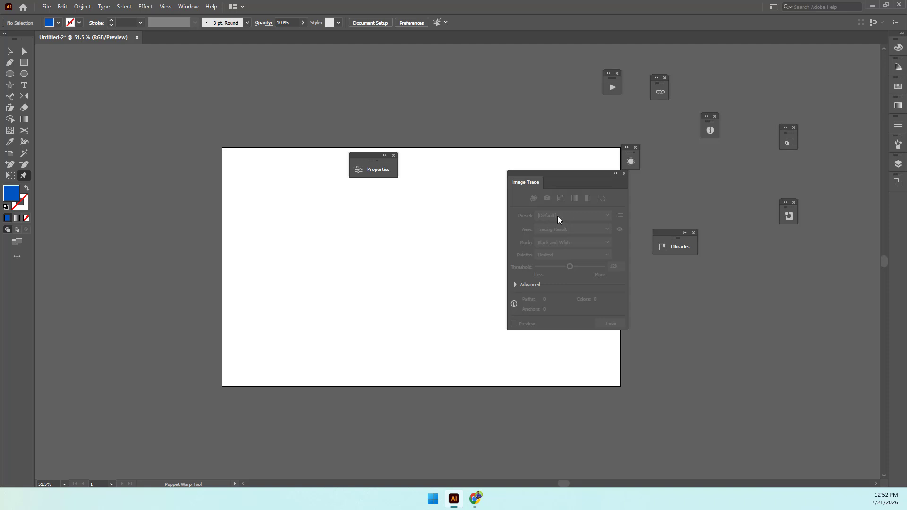
key("ctrl+t")
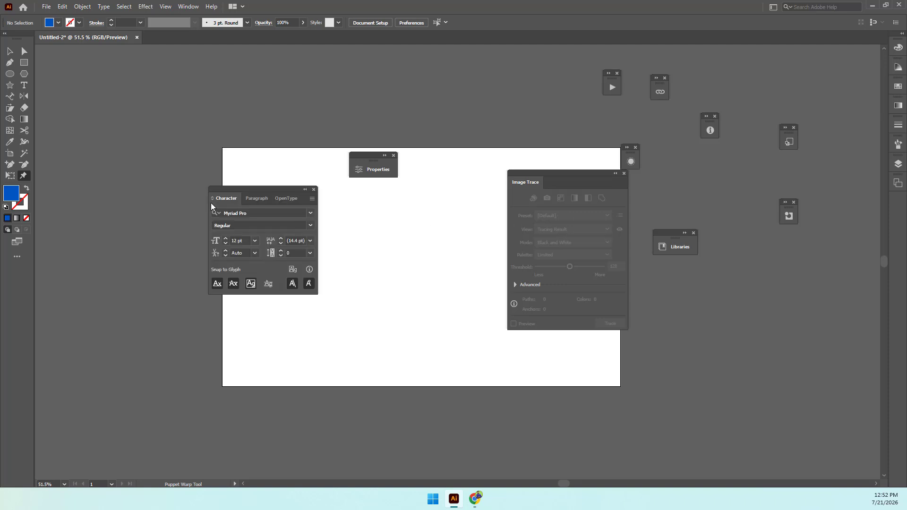
left_click(194, 7)
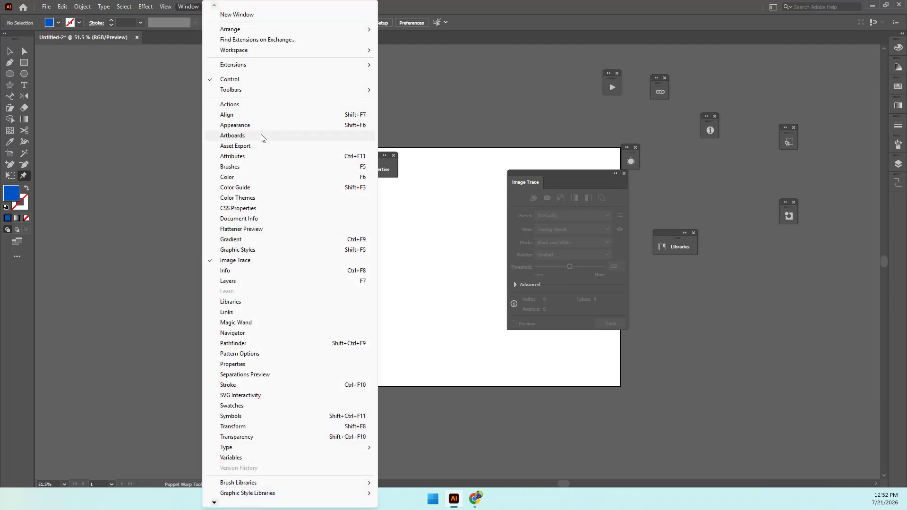
left_click(189, 7)
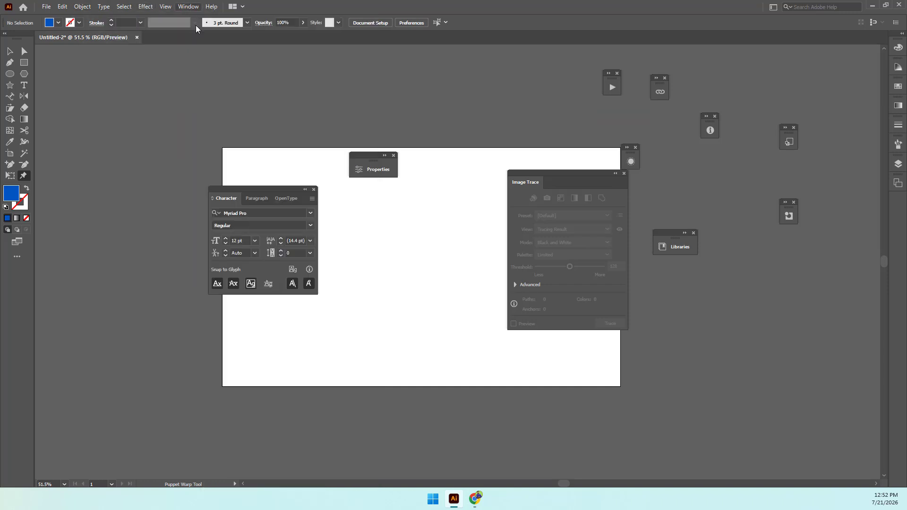
left_click_drag(220, 201, 871, 194)
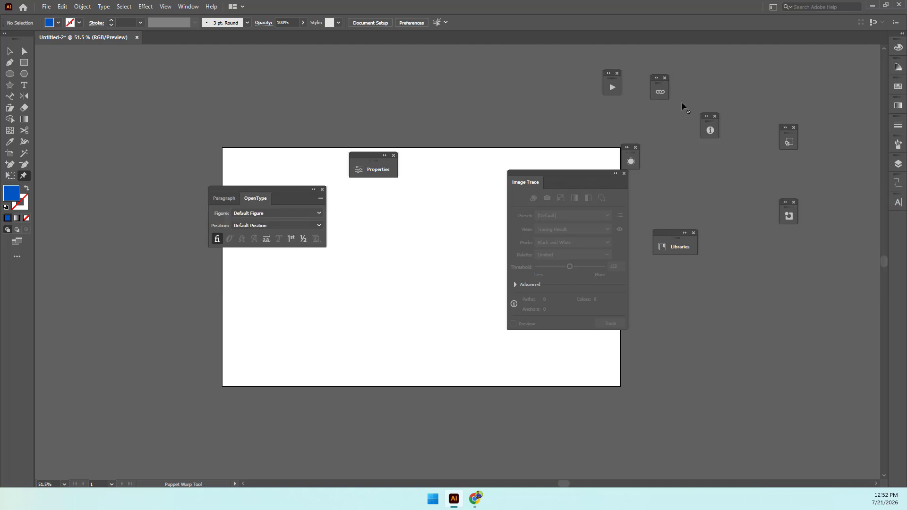
Close every remaining floating panel, including Libraries, Image Trace, Properties and the Paragraph and OpenType group.
left_click(693, 233)
left_click(623, 173)
left_click(635, 148)
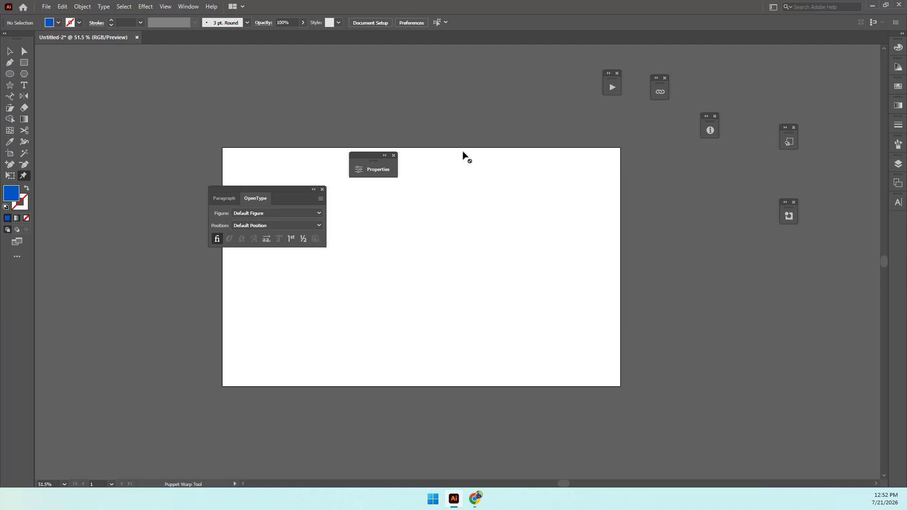
left_click(393, 156)
left_click(322, 189)
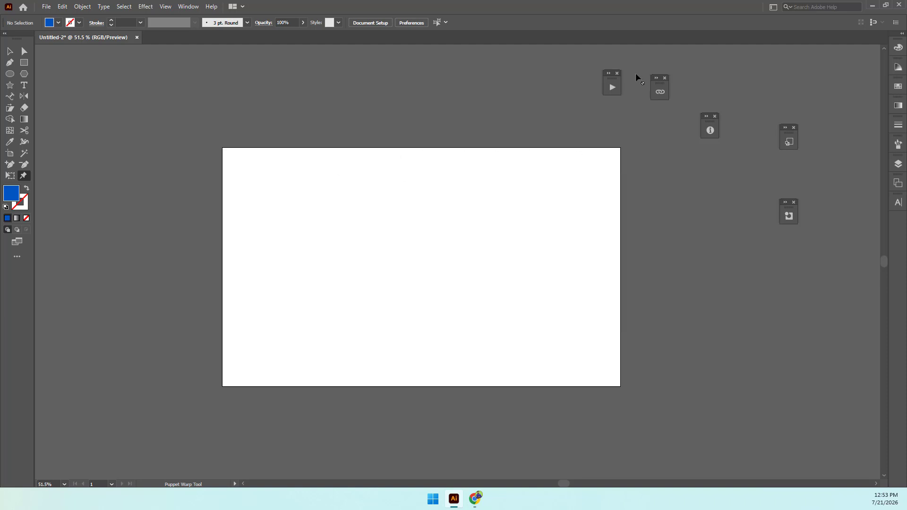
left_click(617, 74)
left_click(664, 79)
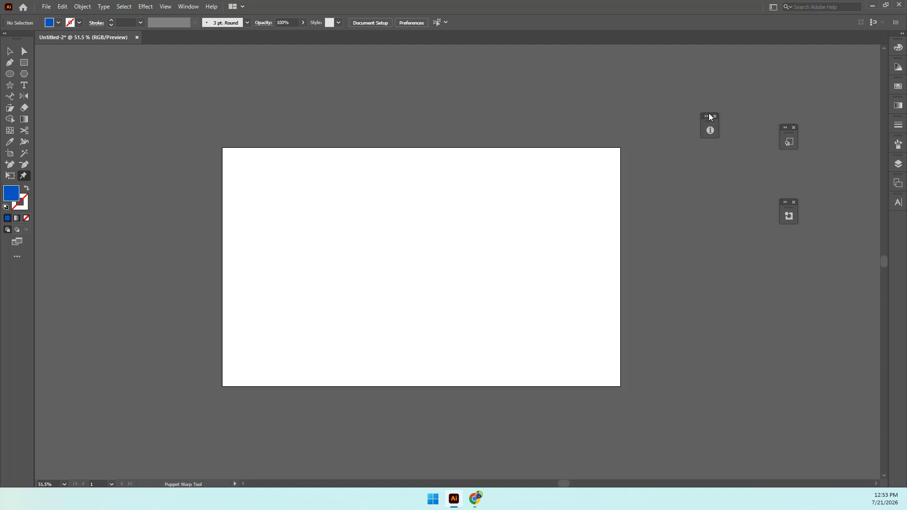
left_click(714, 116)
left_click(794, 127)
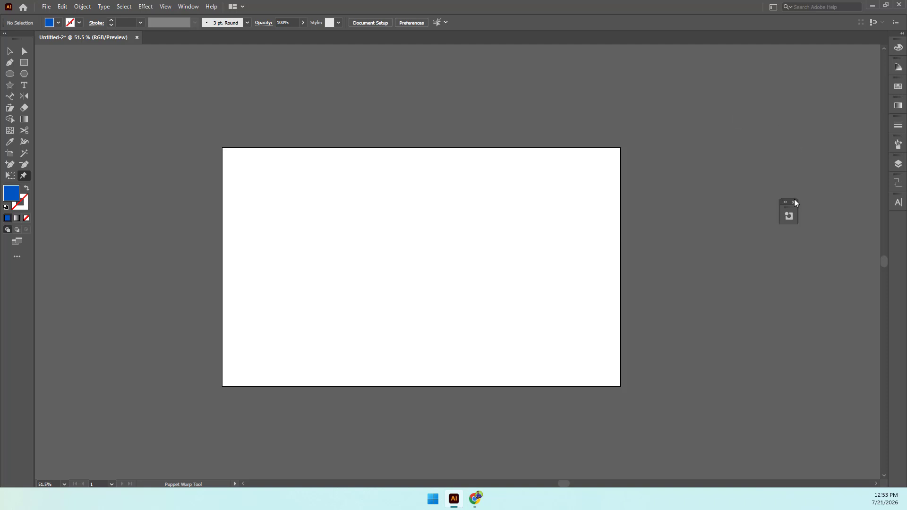
left_click(794, 204)
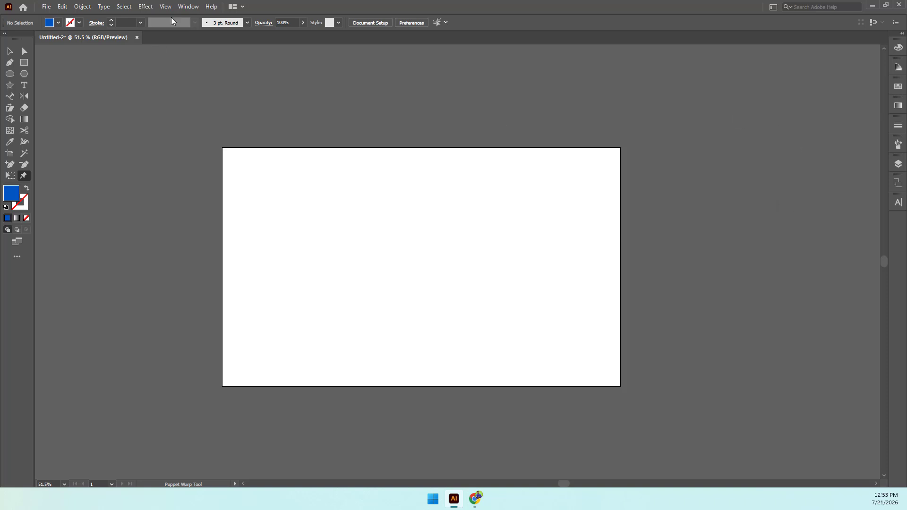
Open the Pathfinder panel, dock it as an icon below Character, and close the leftover Transform and Align group.
left_click(187, 7)
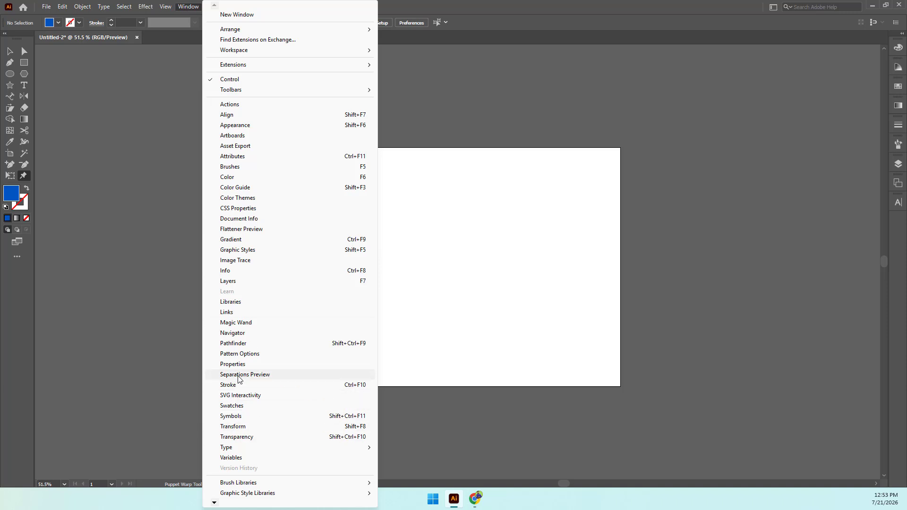
left_click(238, 343)
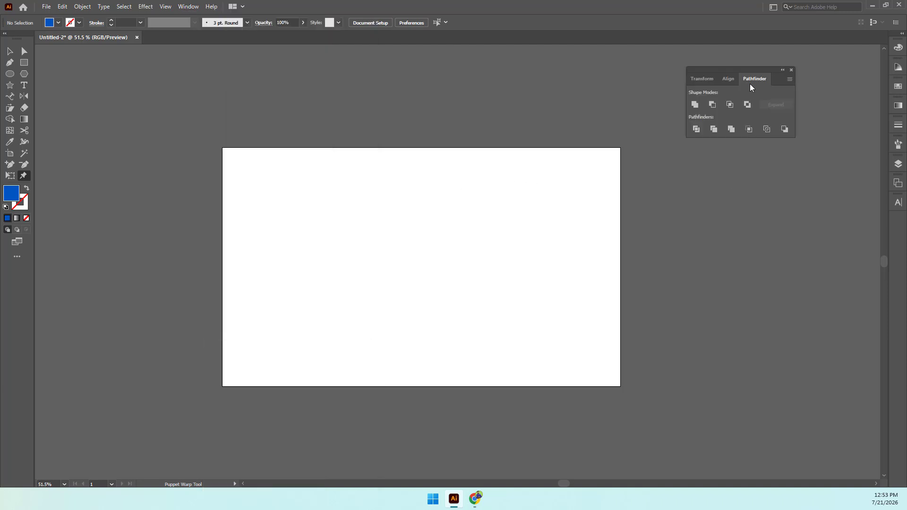
left_click_drag(751, 81, 897, 221)
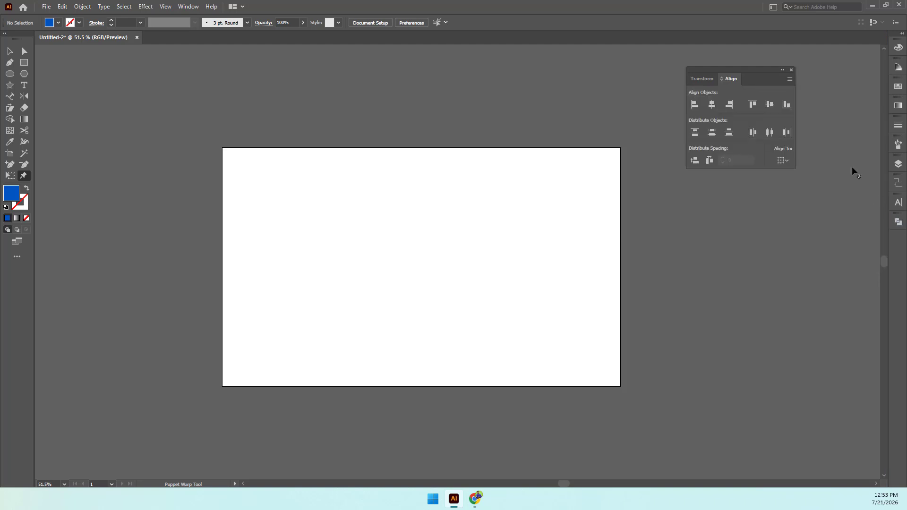
left_click(791, 71)
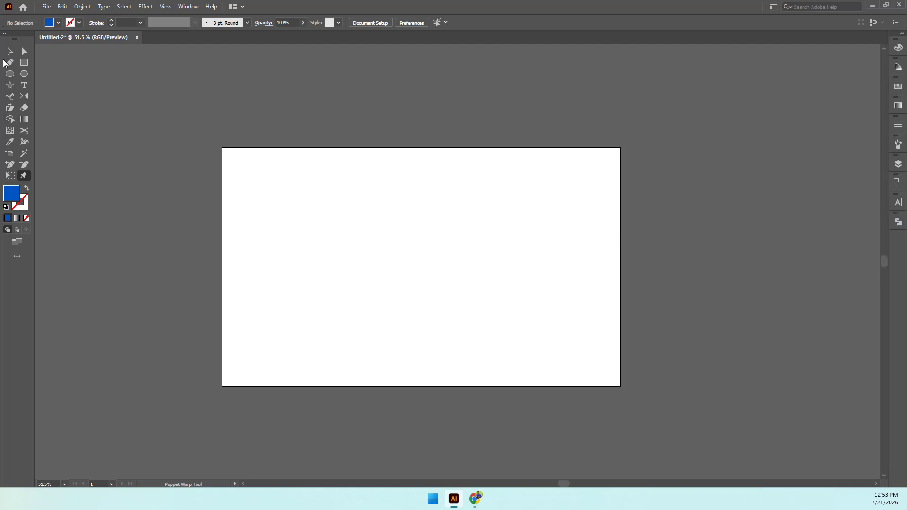
Switch to the Selection tool and review the lists of available panels and workspace presets.
key("v")
left_click(187, 6)
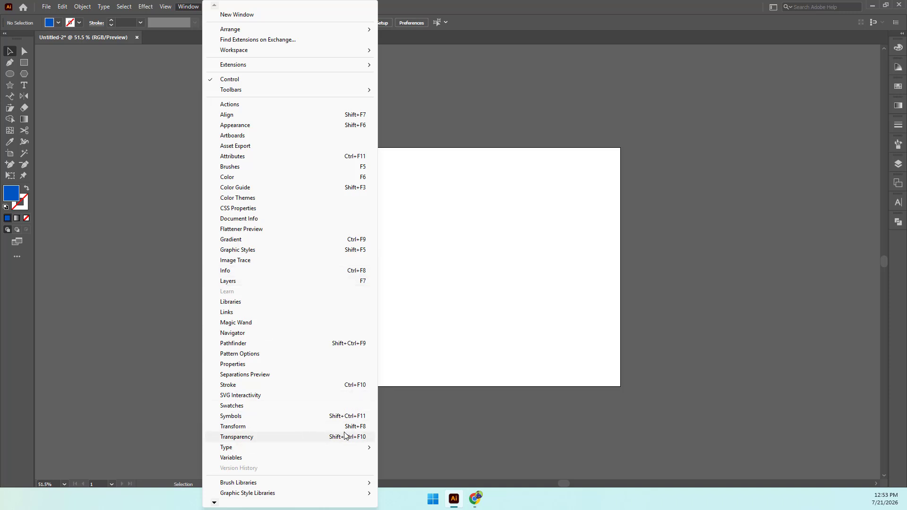
left_click(528, 263)
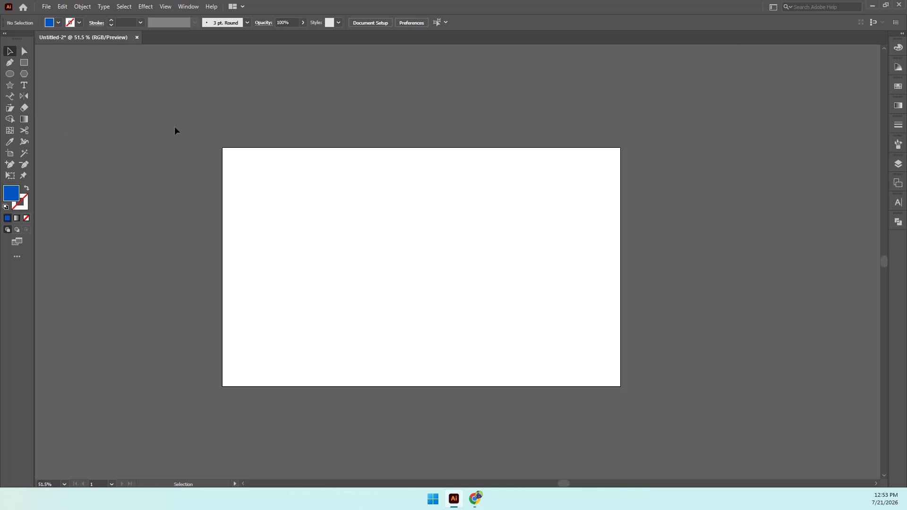
left_click(775, 7)
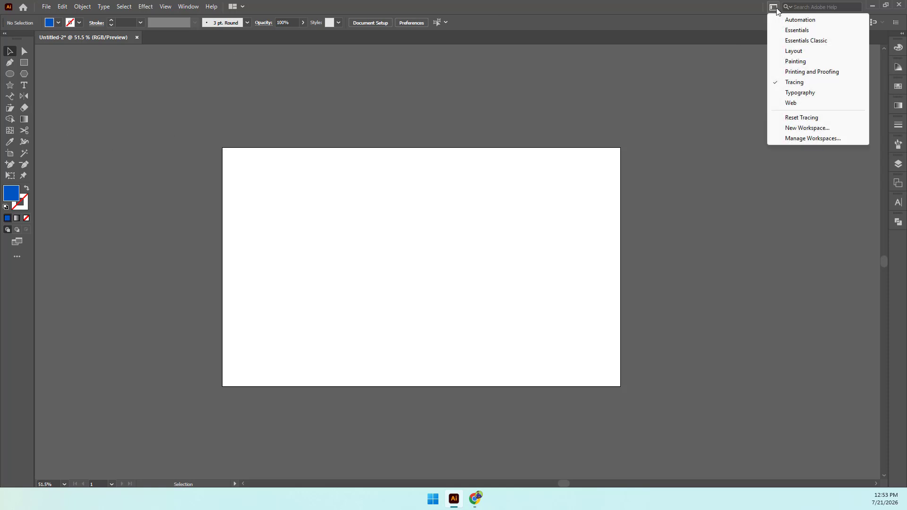
left_click(429, 71)
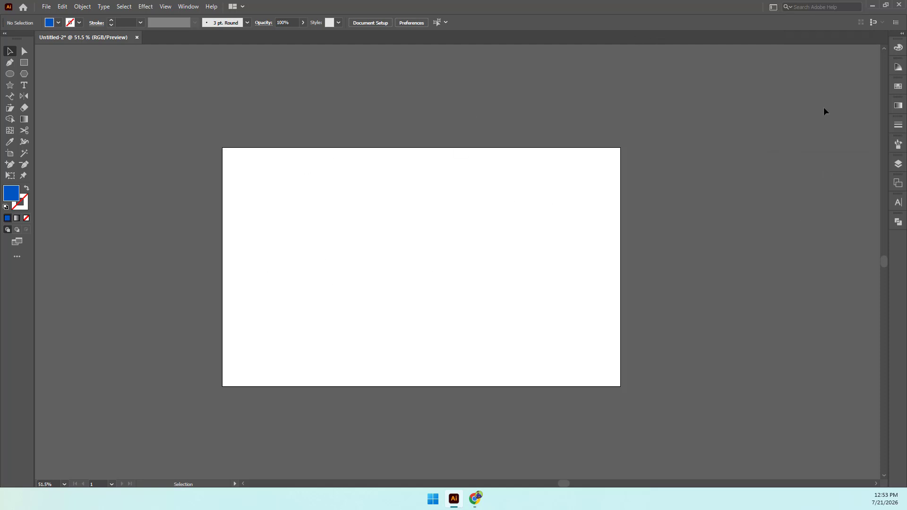
left_click(774, 8)
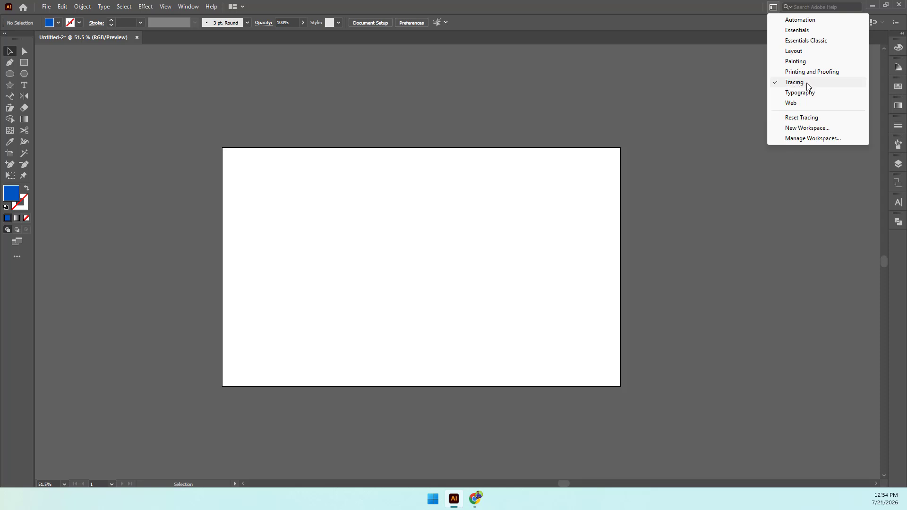
left_click(620, 100)
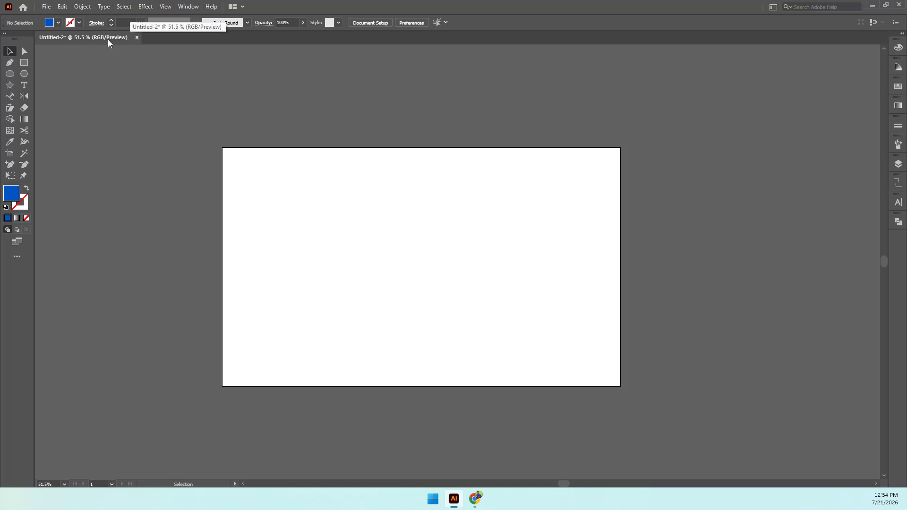
Create another new document with the settings already filled in.
left_click(46, 7)
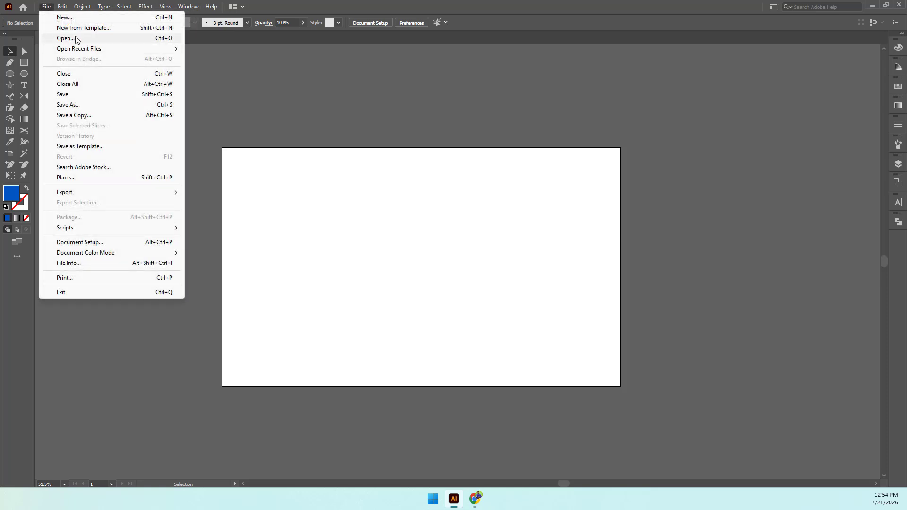
left_click(66, 17)
left_click(534, 391)
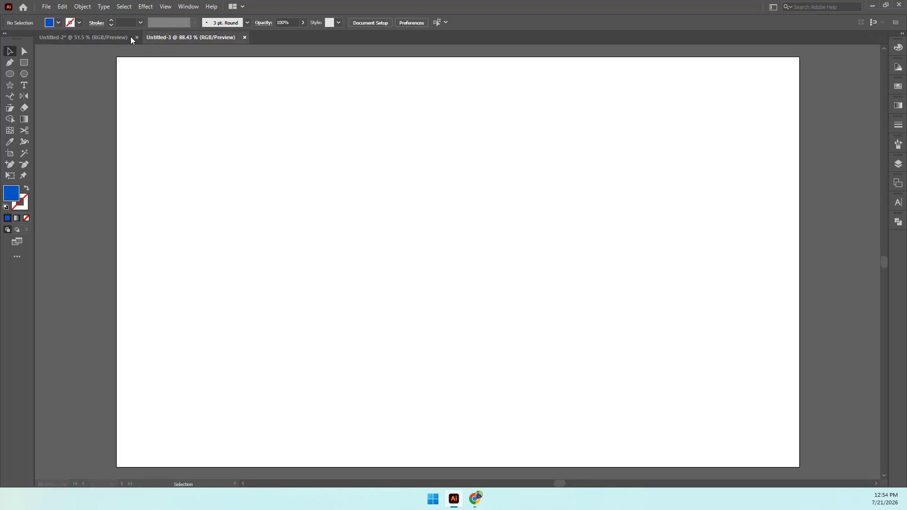
Switch back and forth between the Untitled-2 and Untitled-3 documents to compare their artboards.
left_click(130, 37)
left_click(148, 38)
left_click(98, 38)
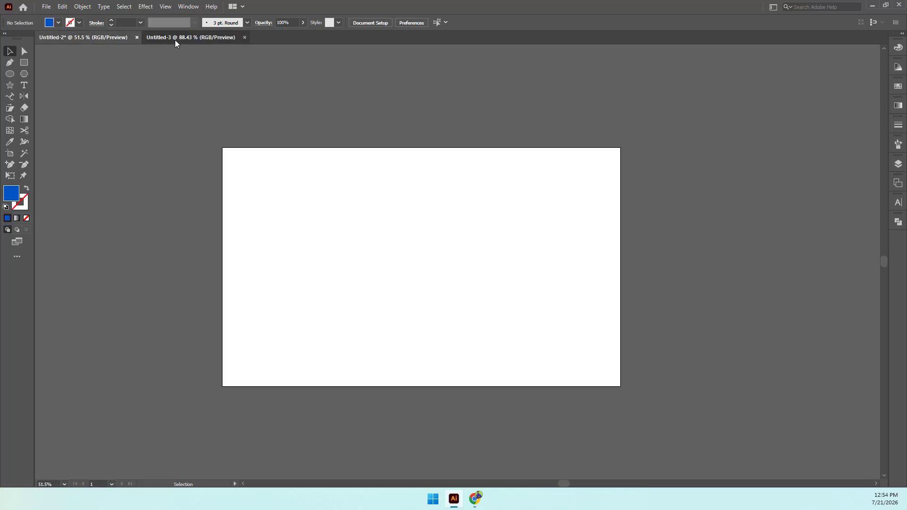
left_click(174, 40)
left_click(114, 36)
left_click(161, 39)
left_click(117, 37)
left_click(158, 39)
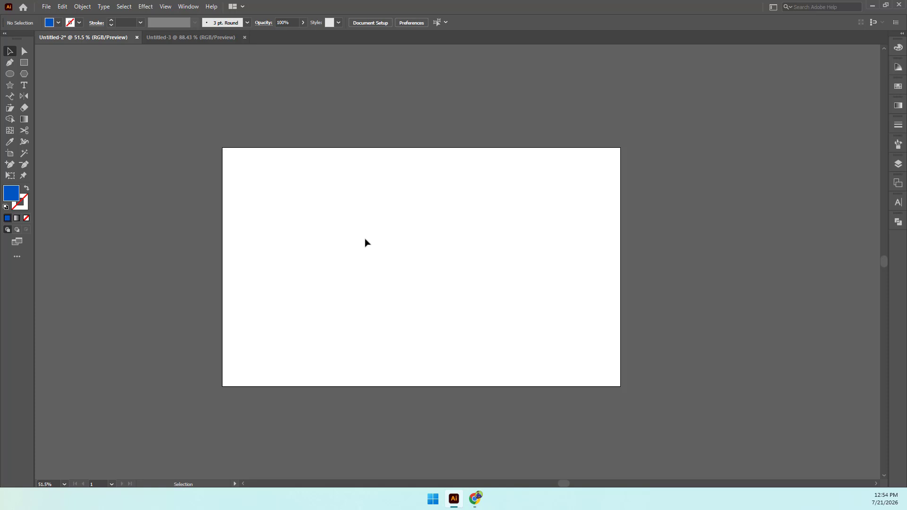
left_click(161, 38)
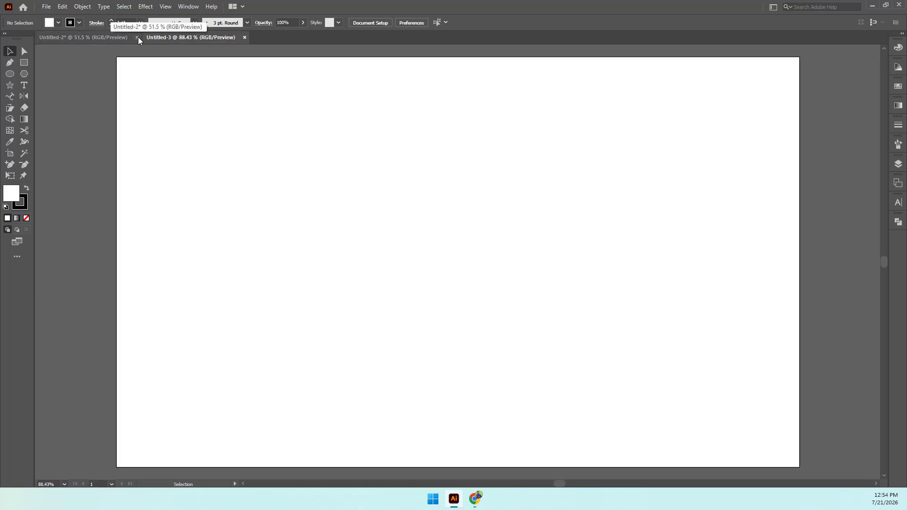
Close the Untitled-2 document without saving its changes, and close the Untitled-3 document as well.
left_click(137, 37)
left_click(501, 260)
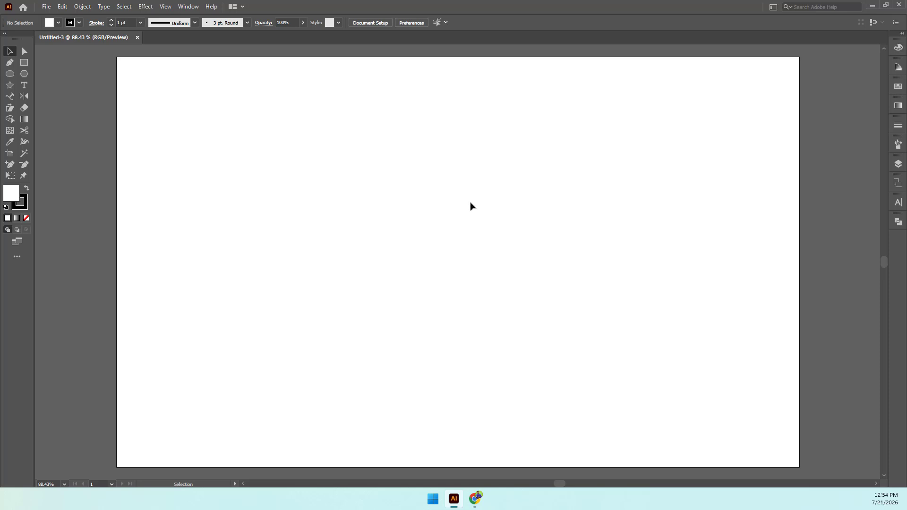
left_click(138, 38)
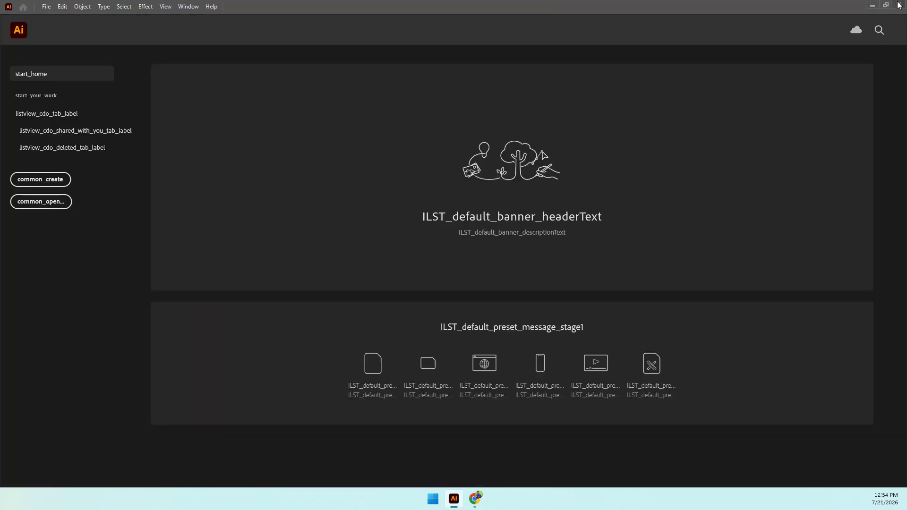
Exit Illustrator, switch to the Chrome window with the VECTOR image search and close it too.
left_click(899, 6)
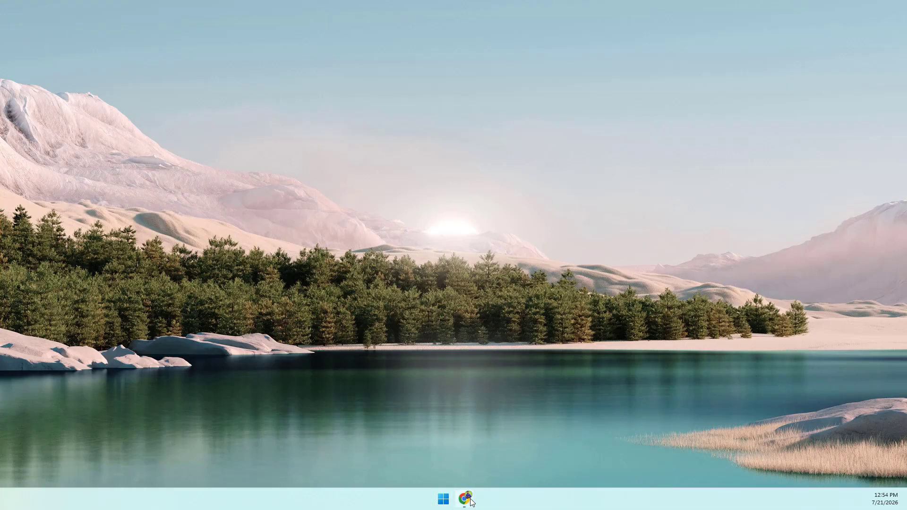
left_click(470, 500)
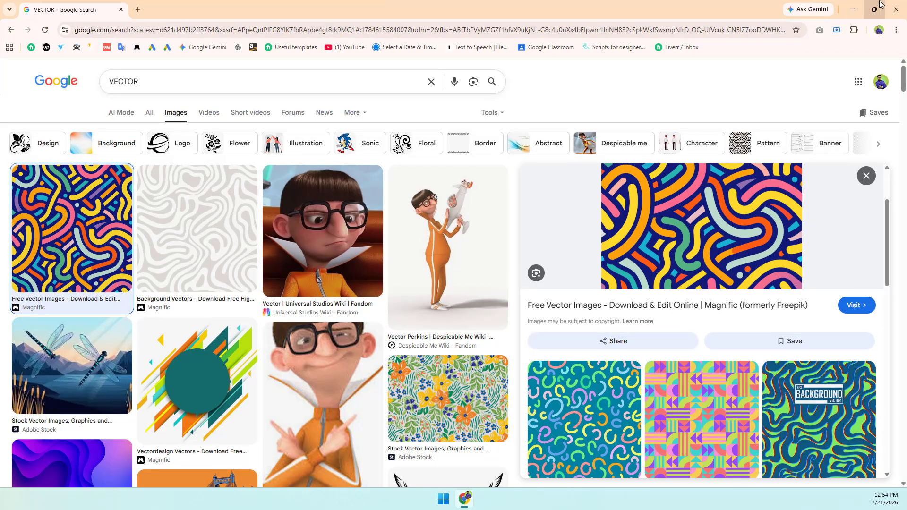
left_click(896, 9)
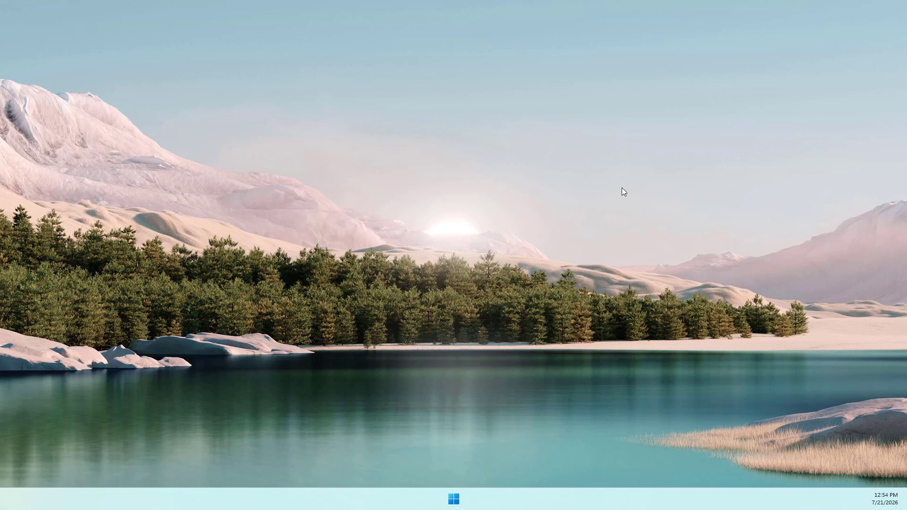